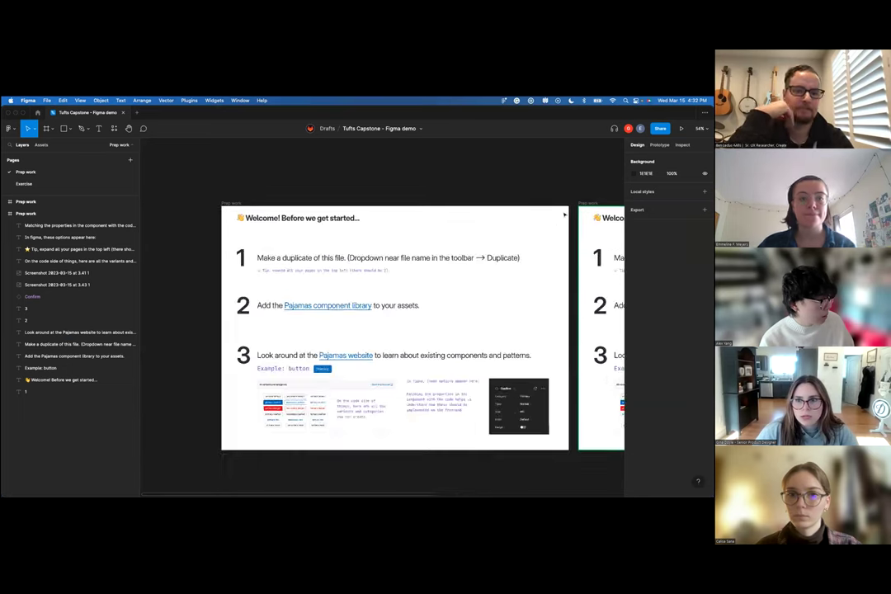
# - Open the Figma demo file's options and find the Duplicate command
pyautogui.scroll(-5, 426, 213)
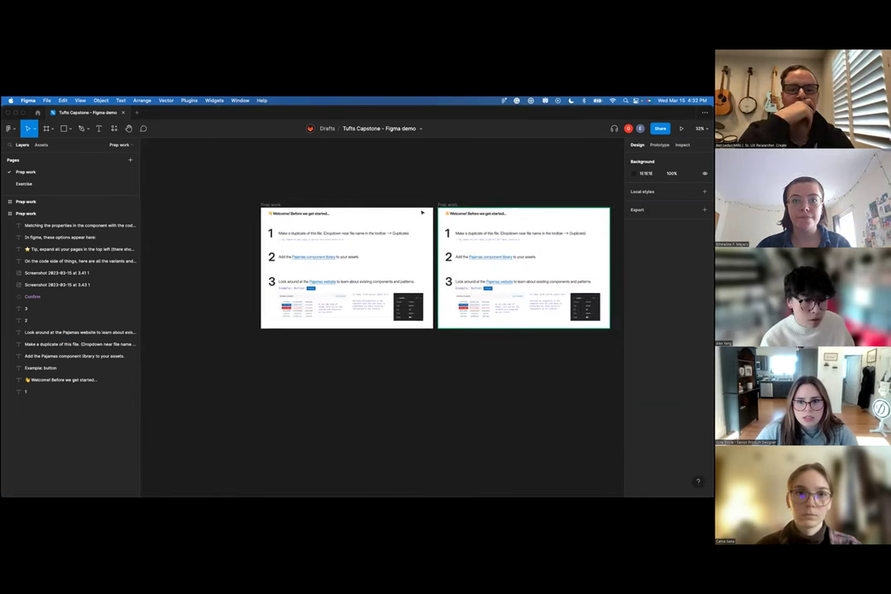
pyautogui.scroll(4, 451, 173)
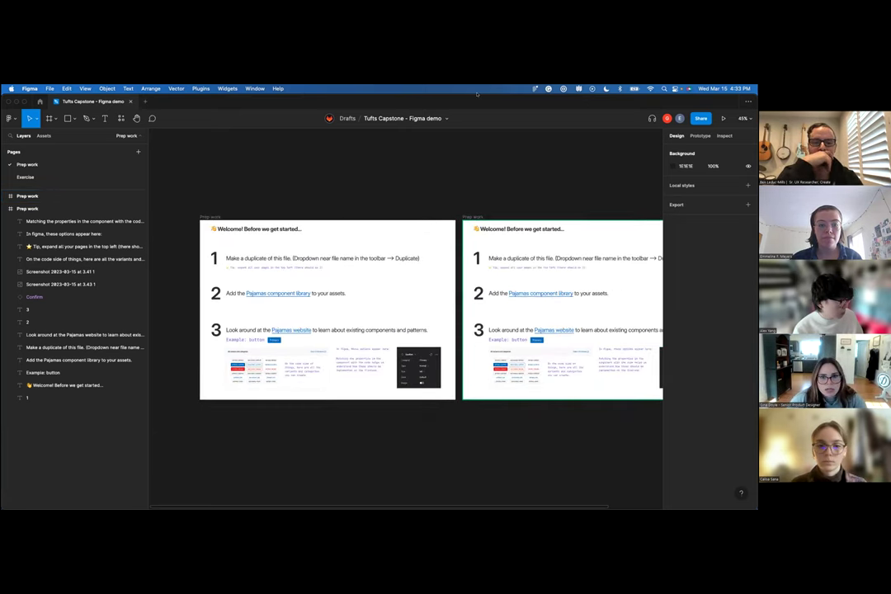
pyautogui.click(446, 118)
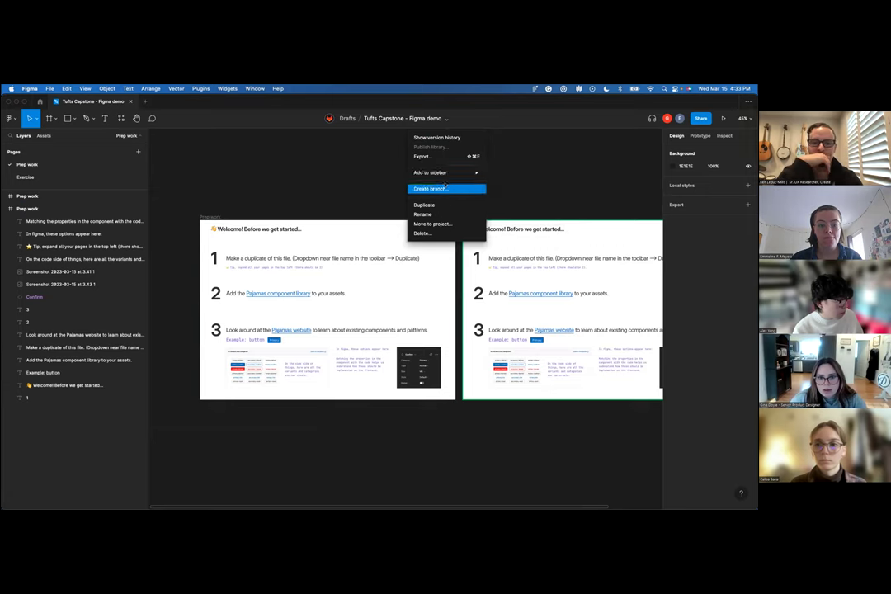
pyautogui.click(445, 204)
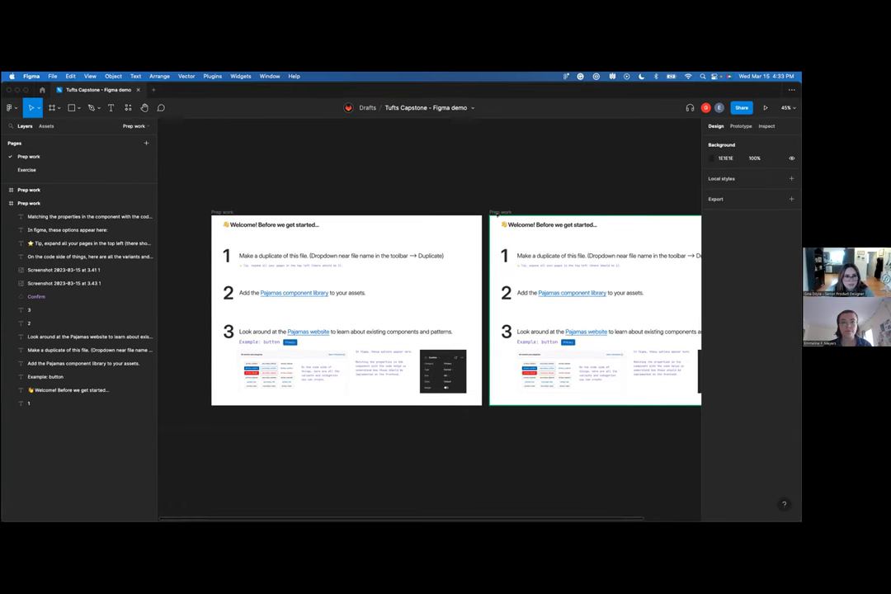
# - Add a hyphen and the presenter's first name to the end of the first Prep work frame's "Welcome! Before we get started..." heading
pyautogui.scroll(-1, 273, 279)
pyautogui.scroll(2, 272, 279)
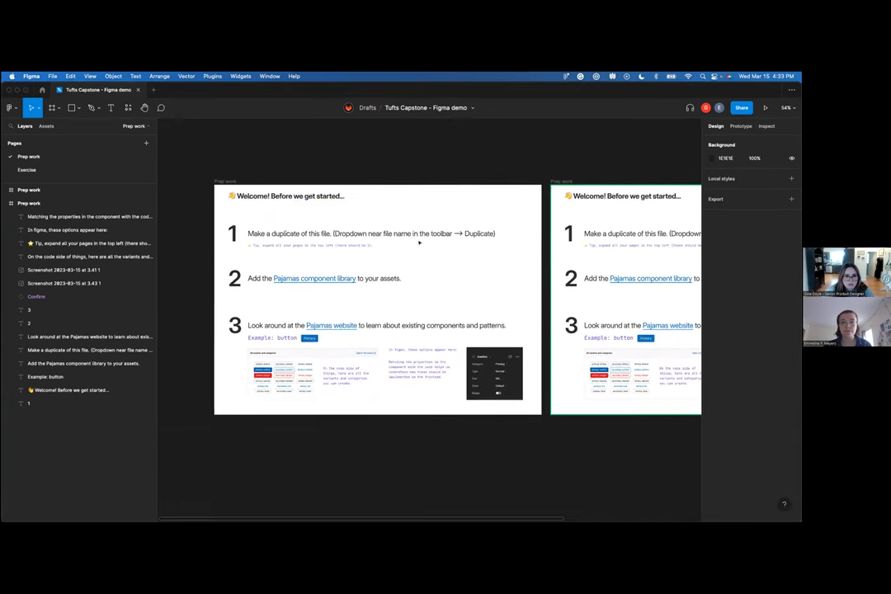
pyautogui.click(232, 177)
pyautogui.doubleClick(279, 192)
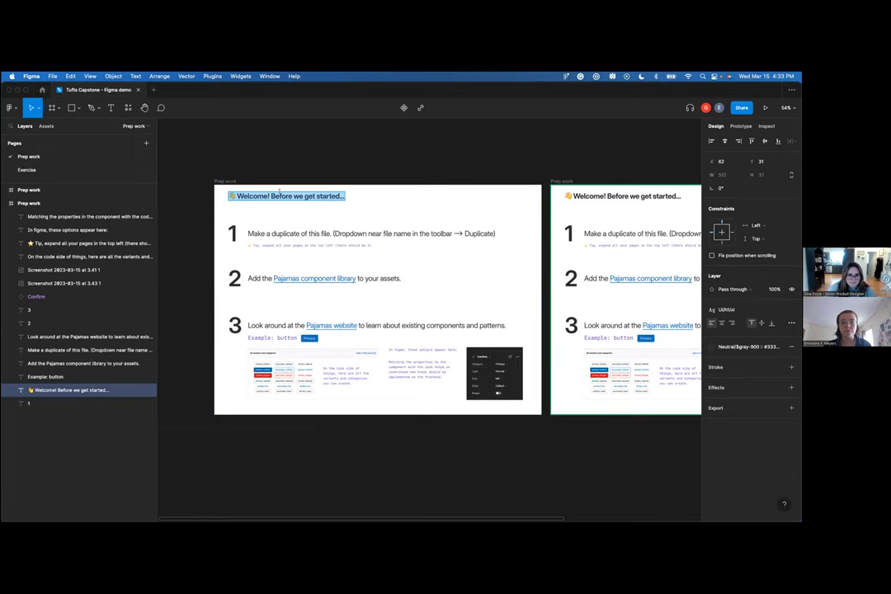
pyautogui.click(343, 196)
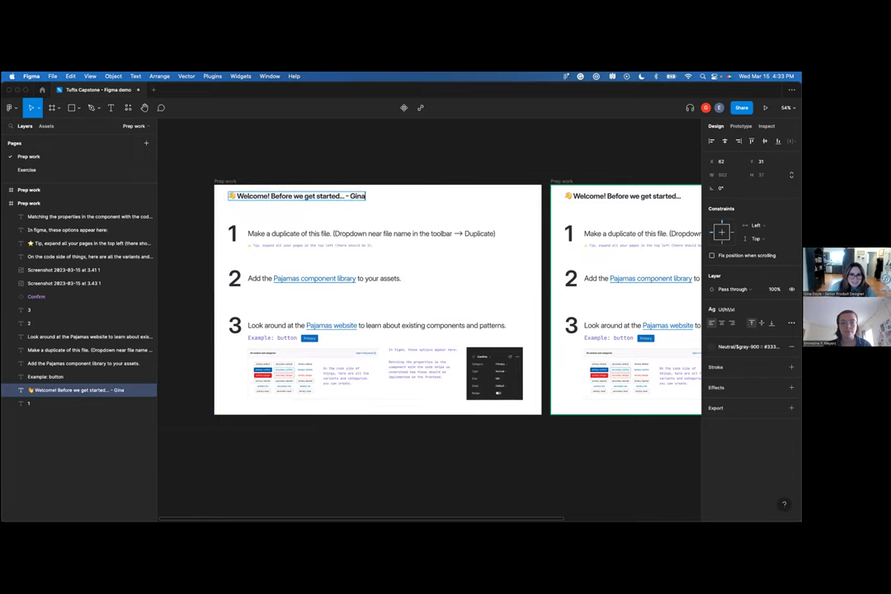
pyautogui.click(252, 140)
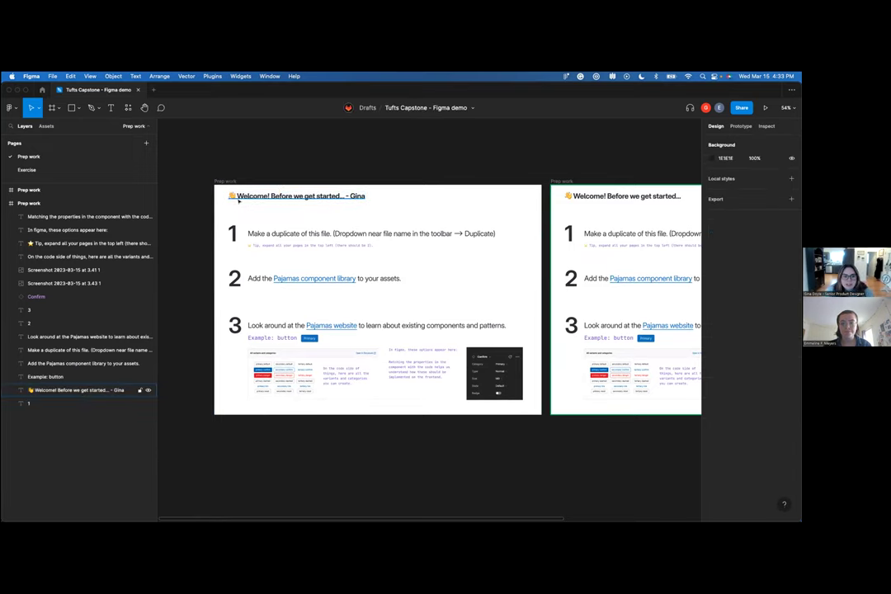
pyautogui.scroll(5, 239, 201)
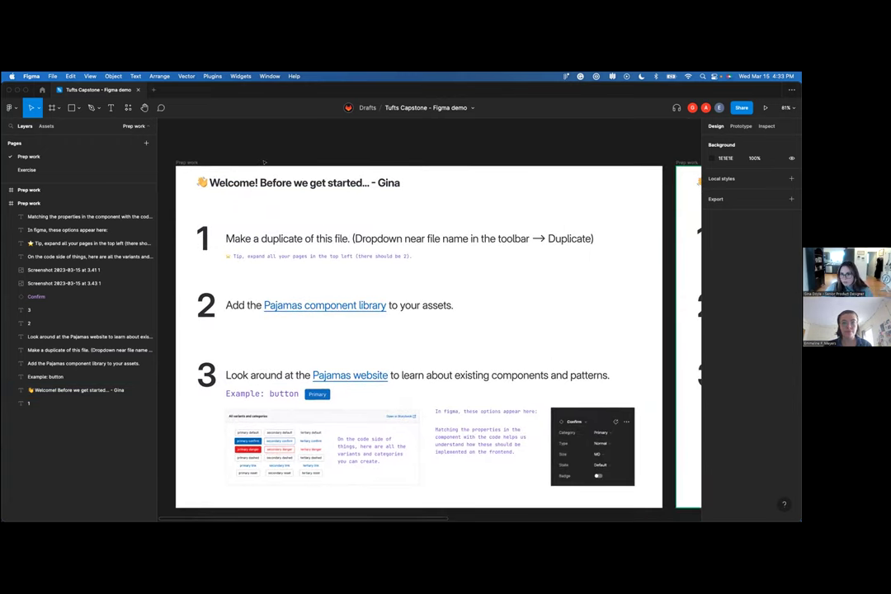
pyautogui.scroll(-1, 279, 168)
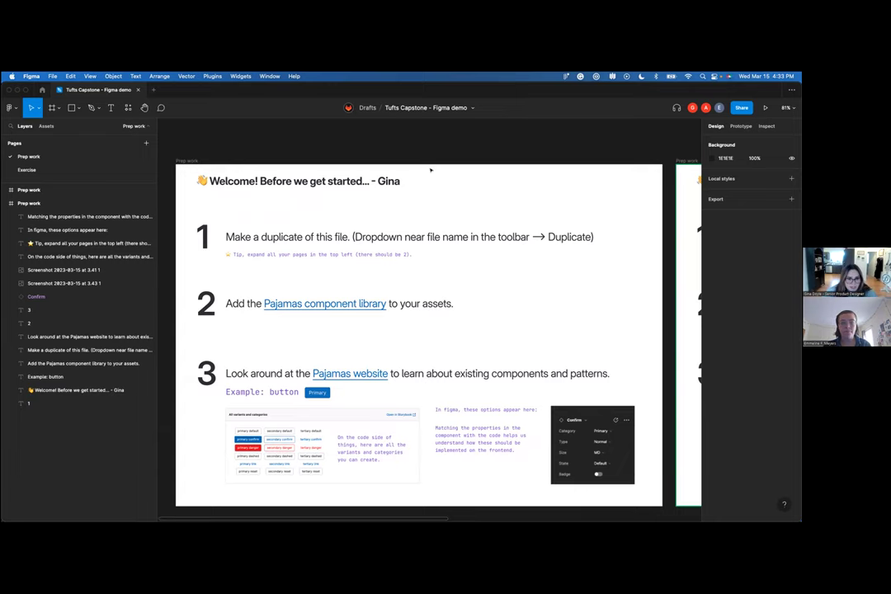
pyautogui.scroll(-2, 227, 269)
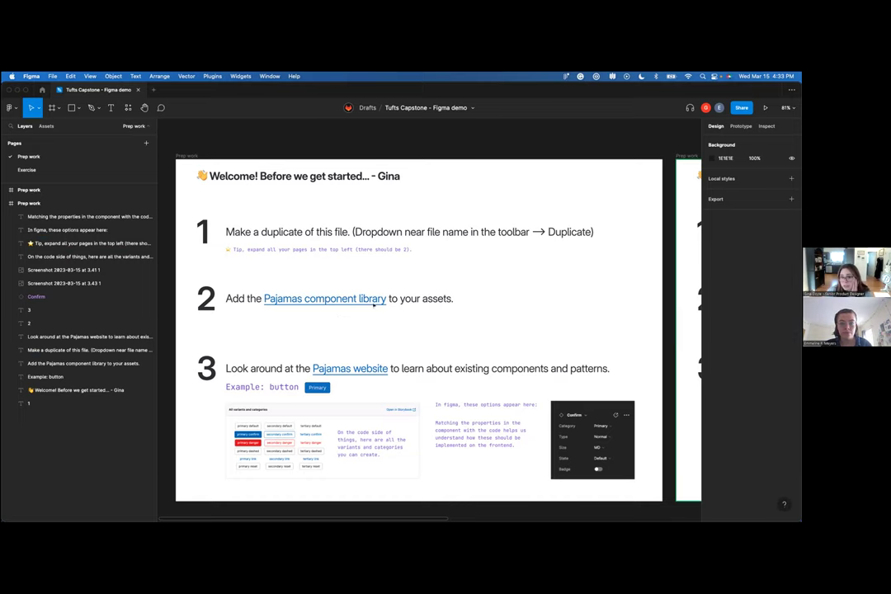
pyautogui.scroll(-1, 289, 284)
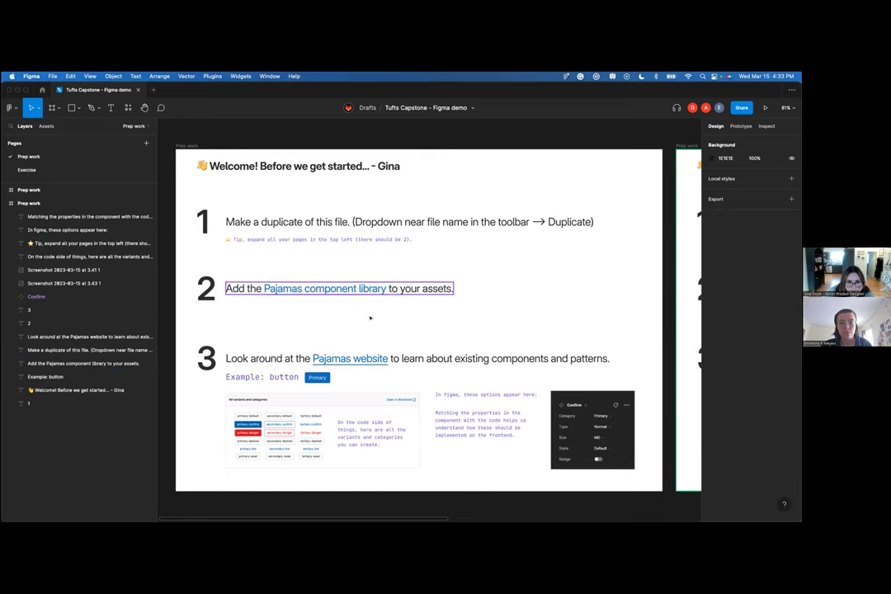
pyautogui.scroll(1, 371, 322)
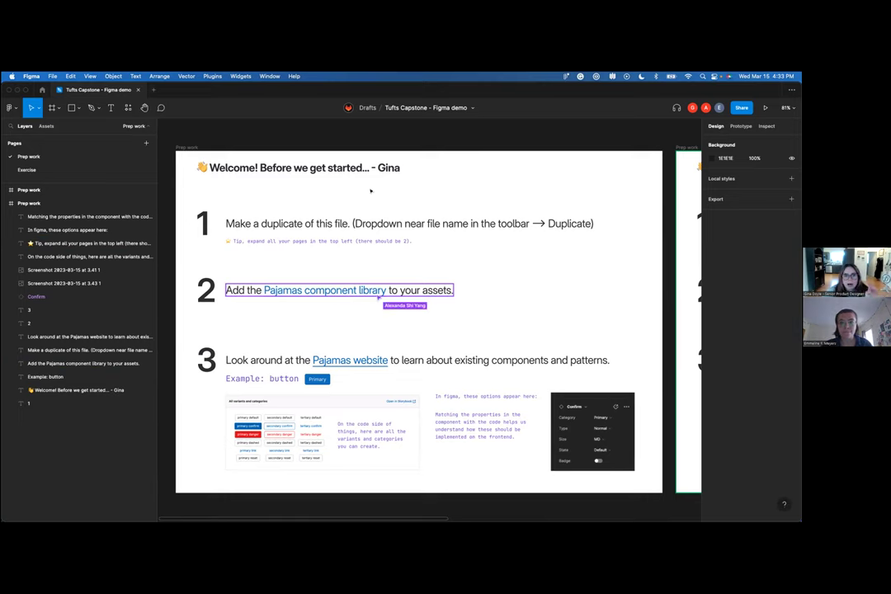
# - Examine the libraries available to the current file in the library manager, then close it
pyautogui.click(47, 126)
pyautogui.click(146, 143)
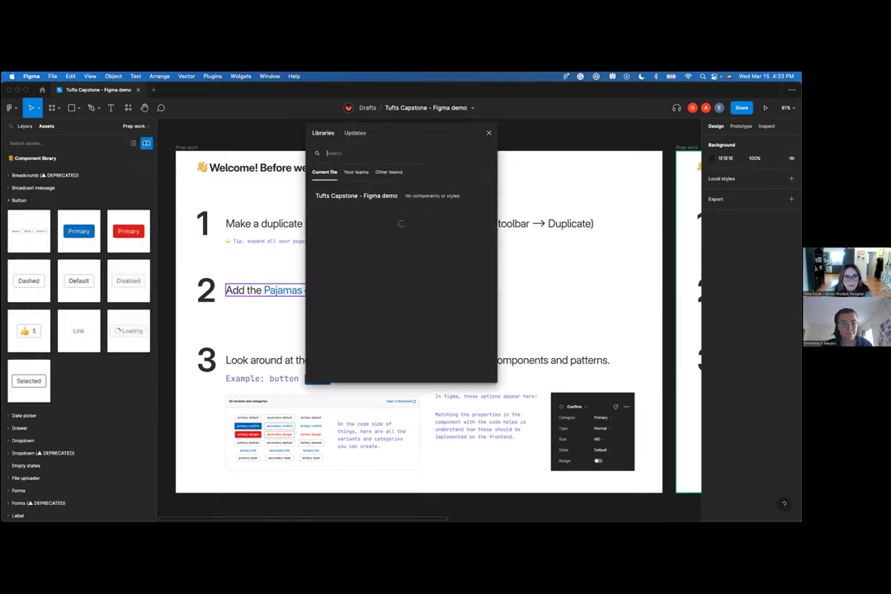
pyautogui.moveTo(395, 130); pyautogui.dragTo(170, 124)
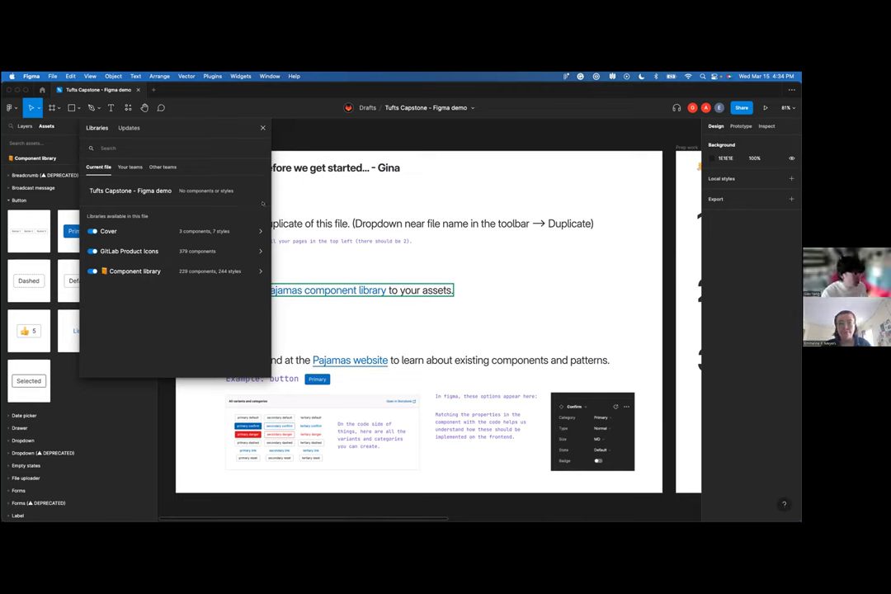
pyautogui.click(261, 127)
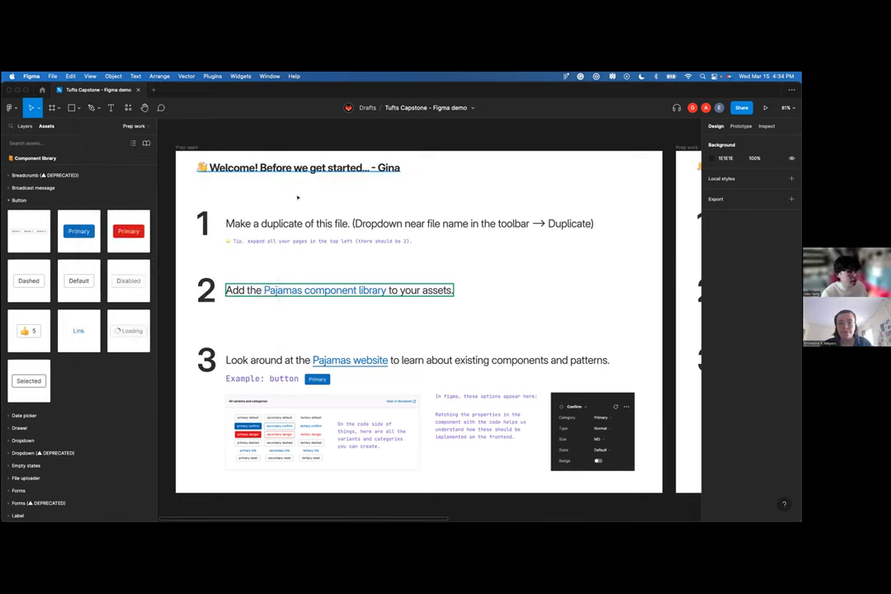
# - Switch to Chrome and open the Pajamas design system site, design.gitlab.com, in a new tab with the window enlarged
pyautogui.click(293, 290)
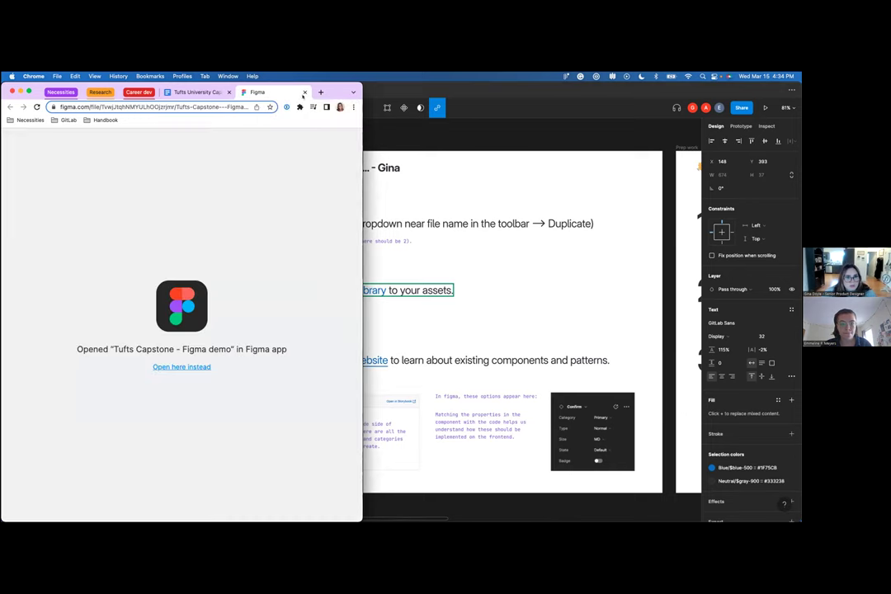
pyautogui.click(321, 91)
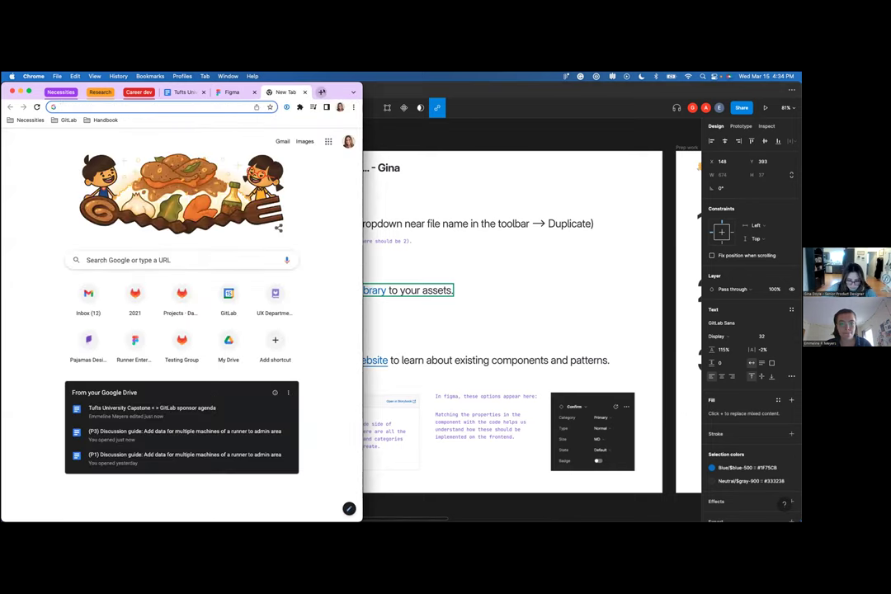
pyautogui.write('paja')
pyautogui.press('Return')
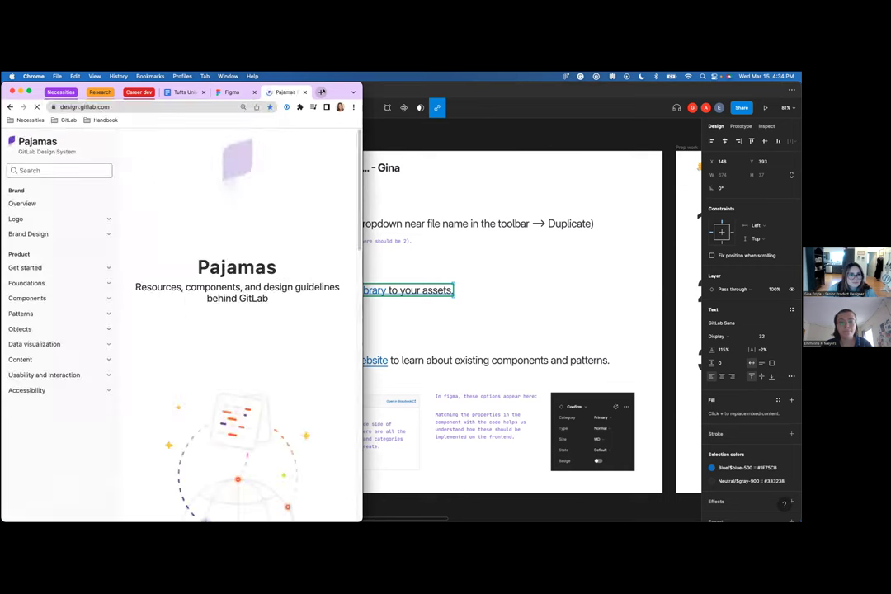
pyautogui.doubleClick(338, 89)
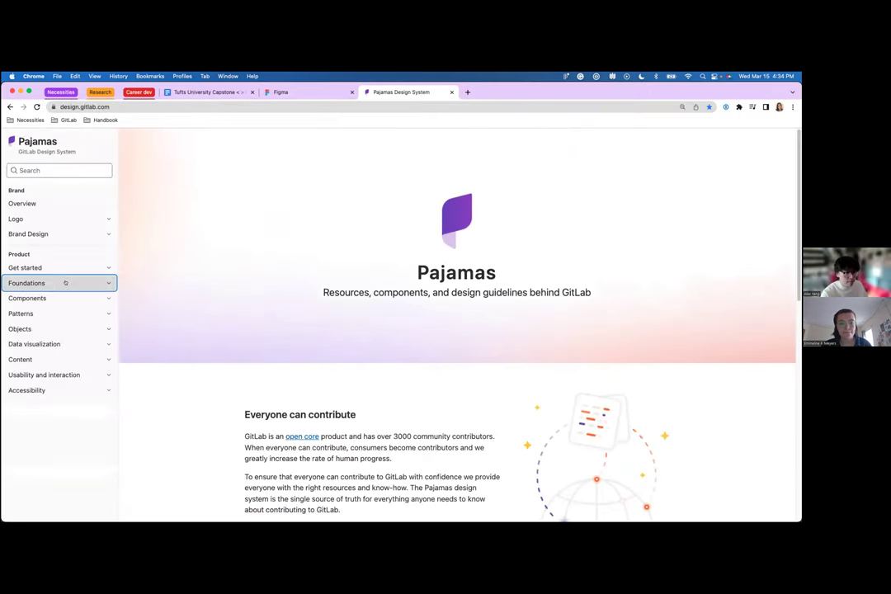
# - Go to the Design resources page under Get started and follow its Figma link for the Pajamas UI Kit
pyautogui.click(70, 267)
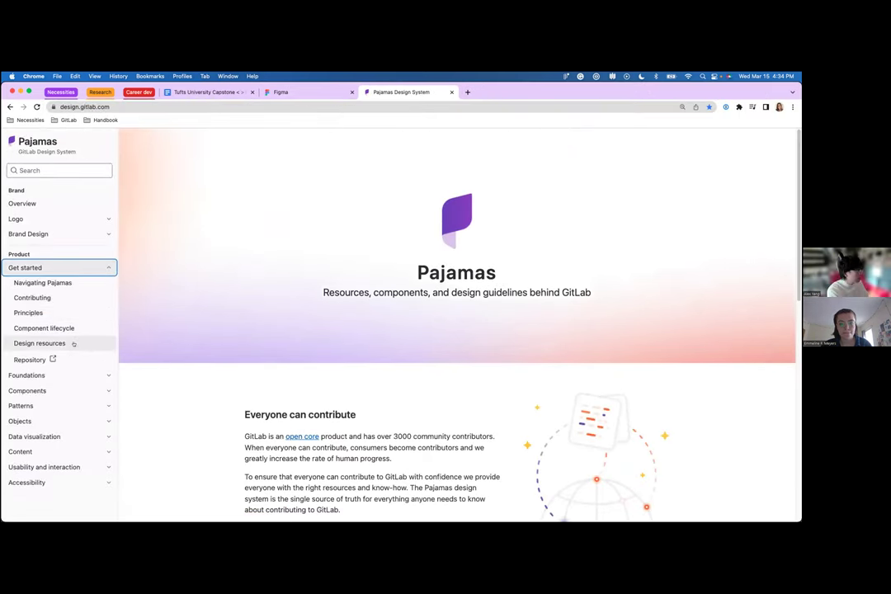
pyautogui.click(73, 344)
pyautogui.scroll(-3, 334, 354)
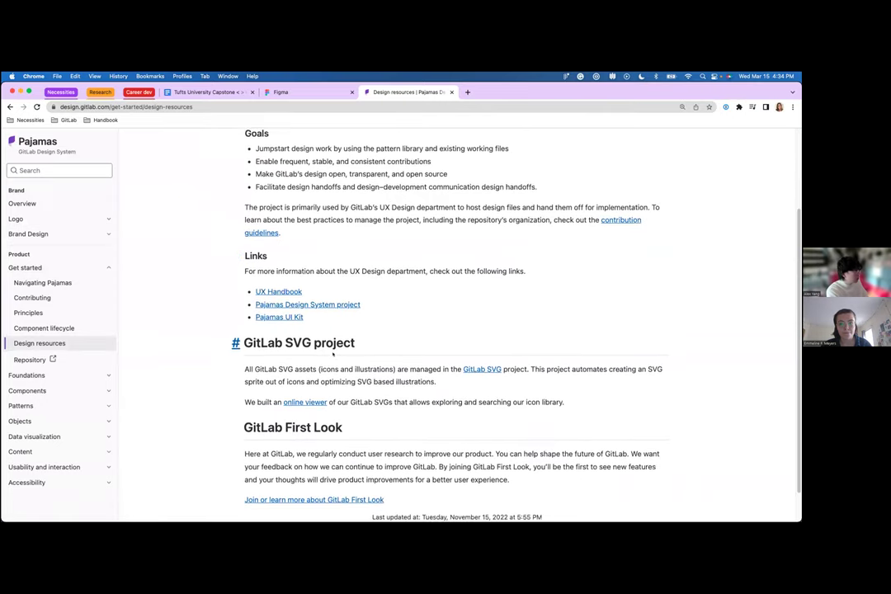
pyautogui.scroll(3, 334, 352)
pyautogui.click(525, 218)
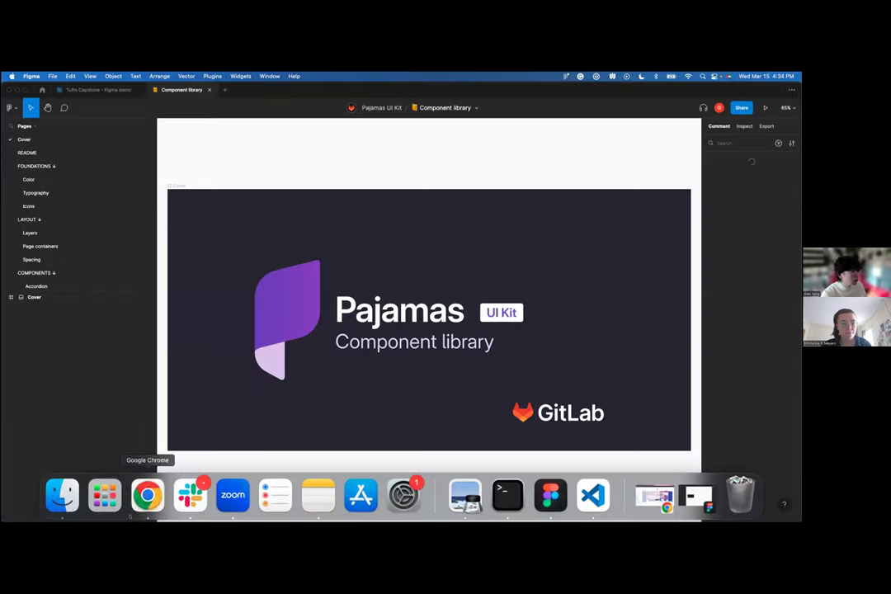
# - Return to Chrome and copy the web address of the Pajamas Design resources page
pyautogui.click(148, 505)
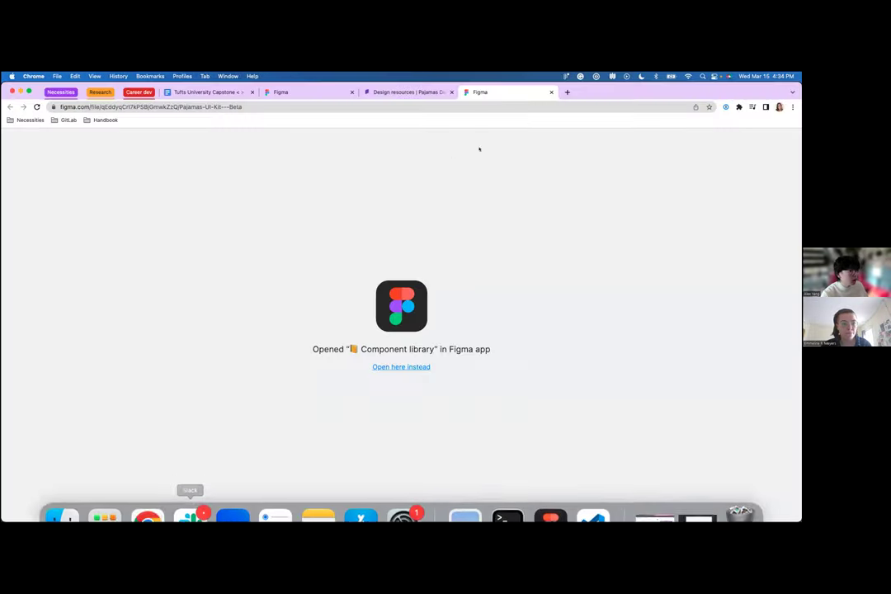
pyautogui.click(411, 93)
pyautogui.click(410, 107)
pyautogui.press('super+c')
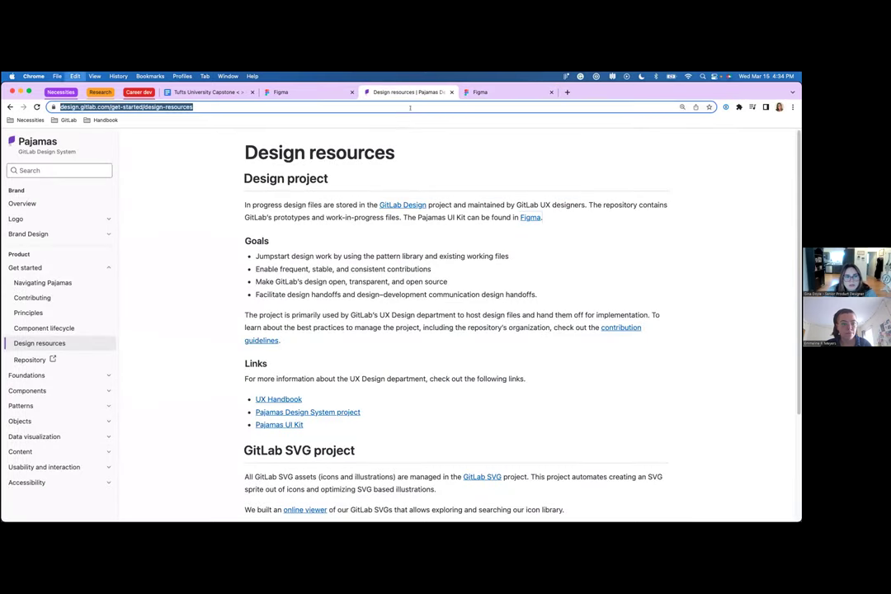
pyautogui.moveTo(480, 507)
pyautogui.click(551, 495)
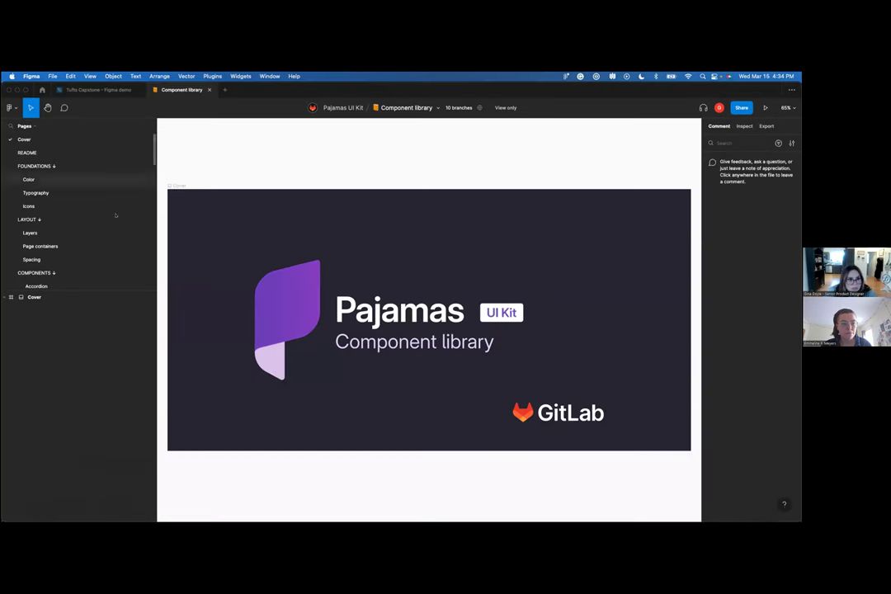
pyautogui.click(99, 90)
pyautogui.moveTo(263, 291); pyautogui.dragTo(386, 291)
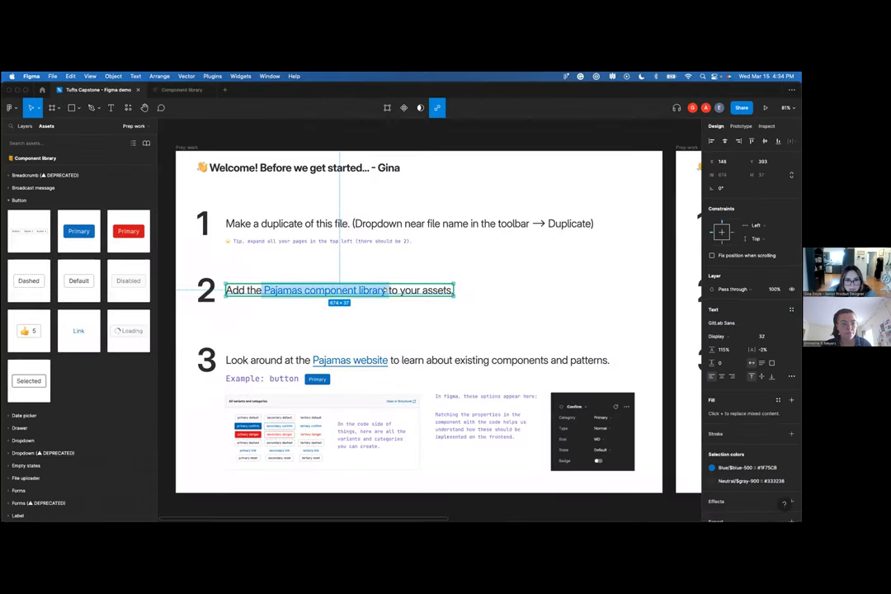
pyautogui.press('Escape')
pyautogui.click(463, 292)
pyautogui.press('super+v')
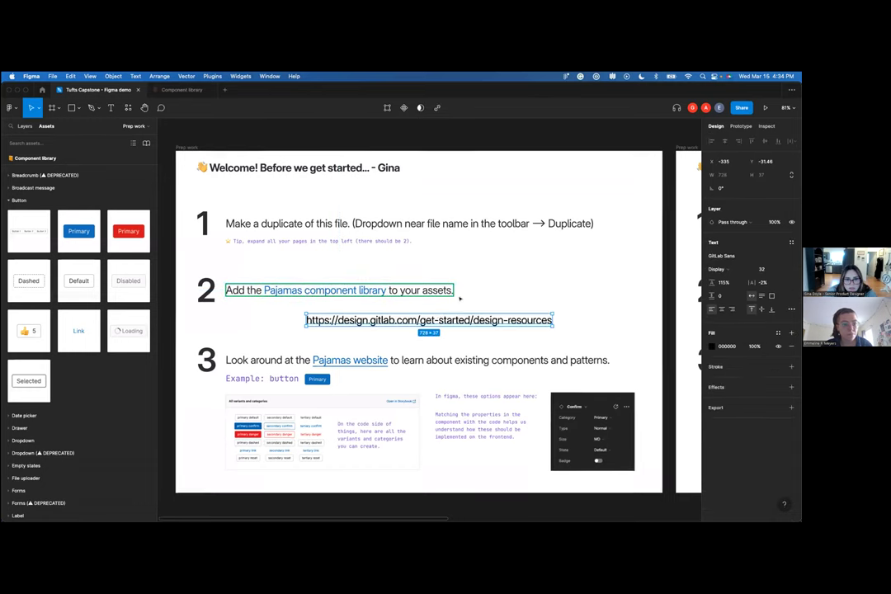
pyautogui.moveTo(434, 319); pyautogui.dragTo(357, 309)
pyautogui.press('Return')
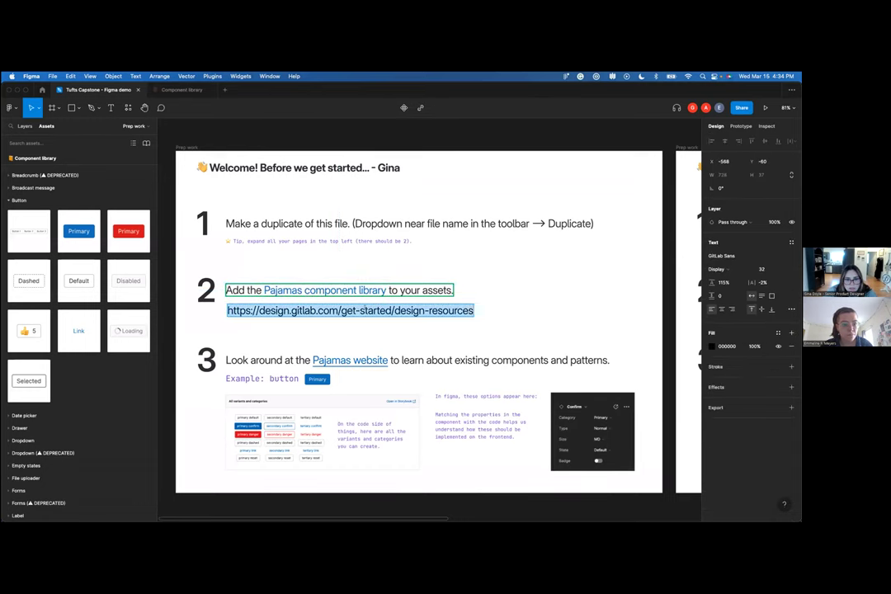
pyautogui.click(498, 314)
# - Switch back to Chrome and open the Pajamas UI Kit link in the Links section of the Design resources page
pyautogui.moveTo(190, 519)
pyautogui.click(148, 495)
pyautogui.click(147, 495)
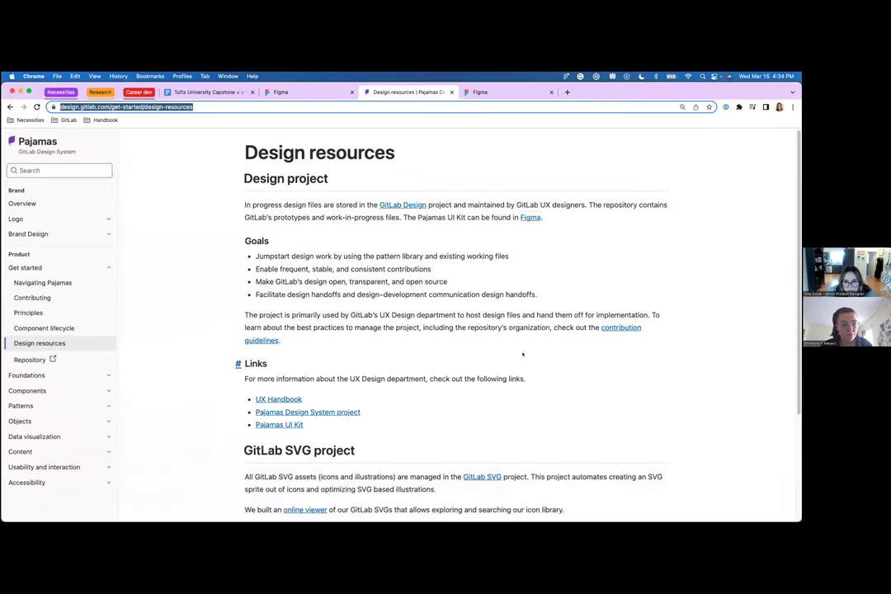
pyautogui.moveTo(239, 364); pyautogui.dragTo(366, 388)
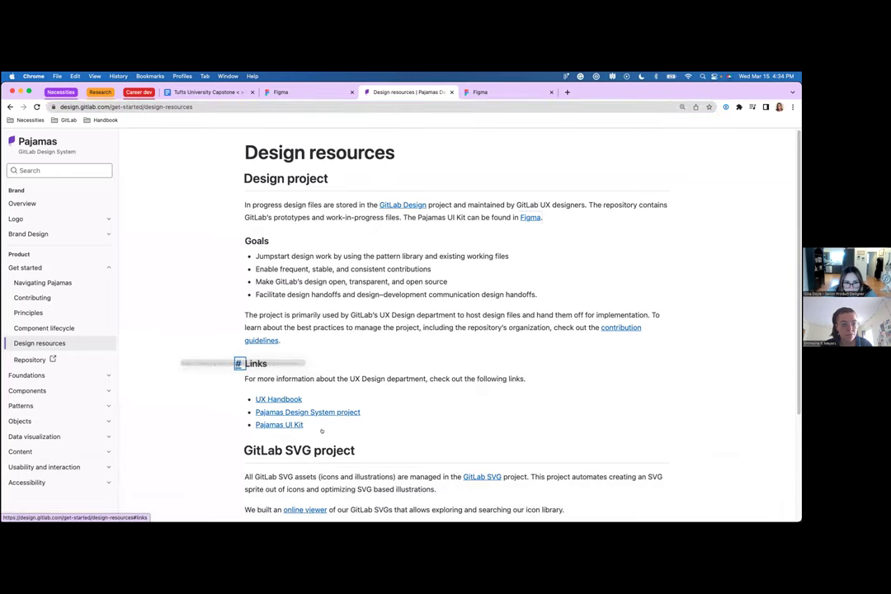
pyautogui.moveTo(306, 427); pyautogui.dragTo(246, 422)
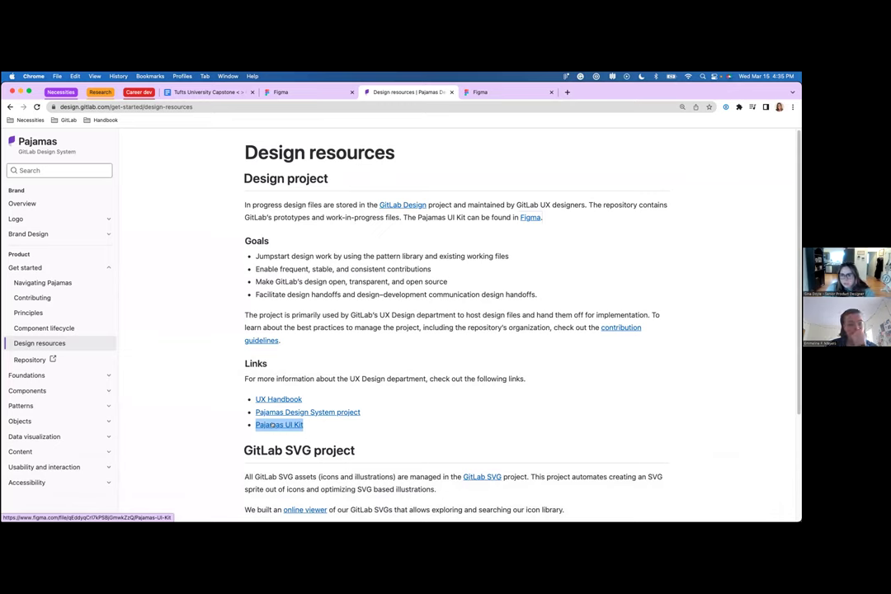
pyautogui.click(318, 427)
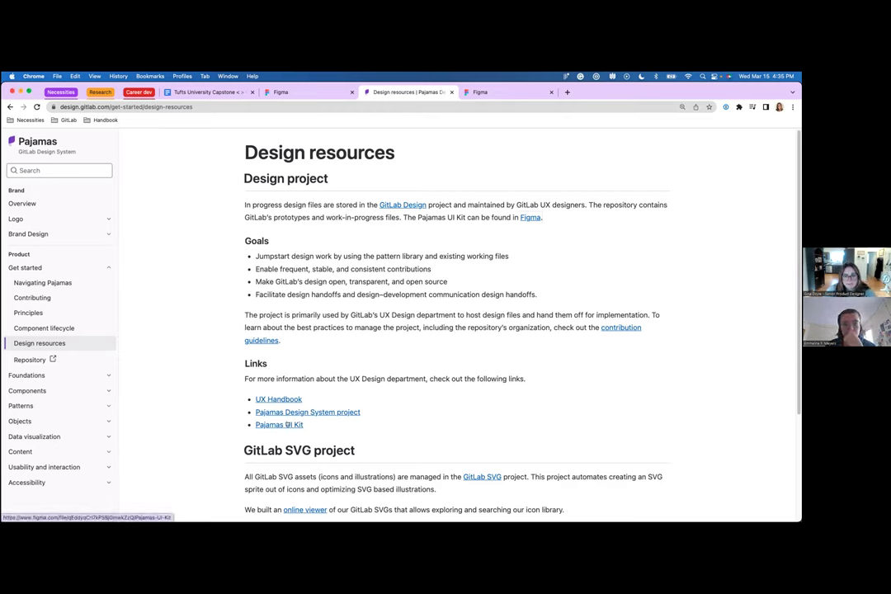
pyautogui.click(287, 424)
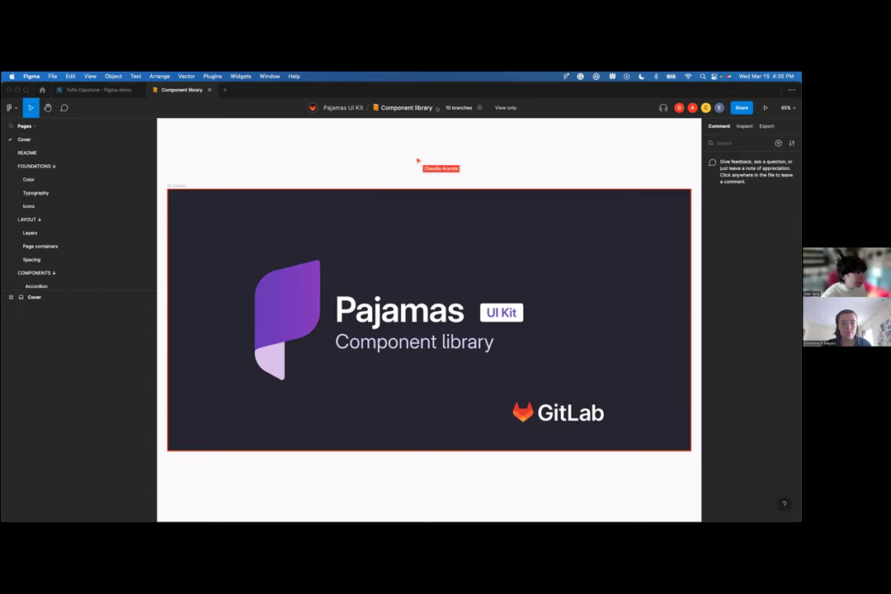
# - Examine the file options of the Pajamas Component library, then close them
pyautogui.click(436, 108)
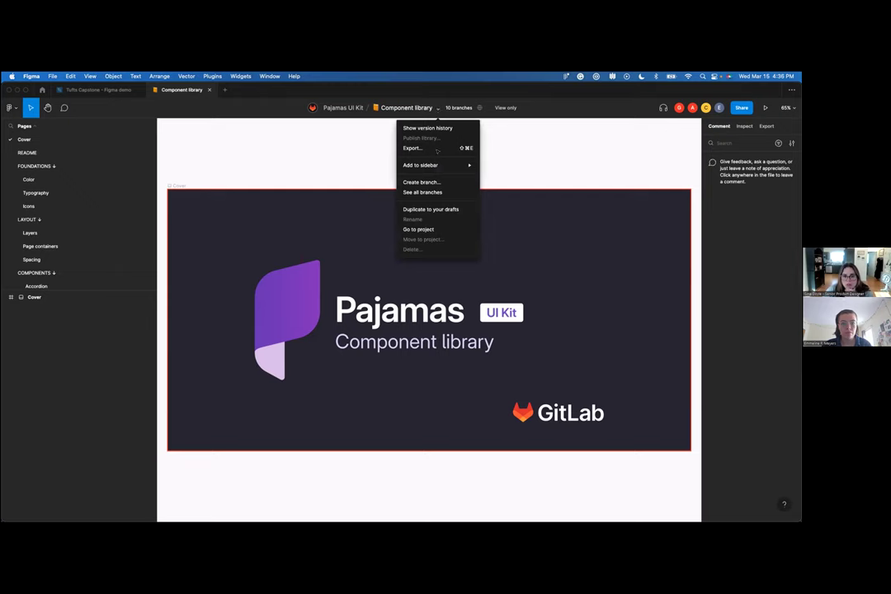
pyautogui.click(504, 125)
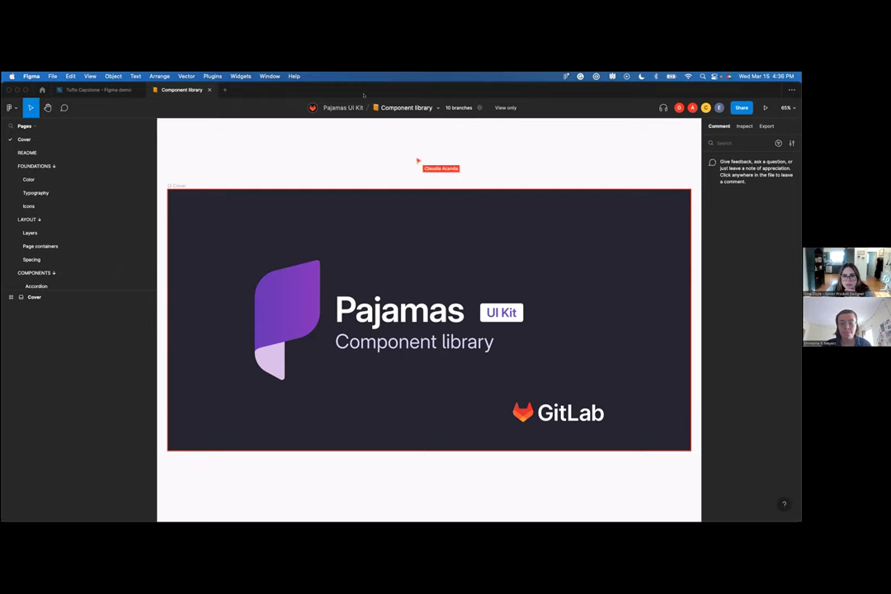
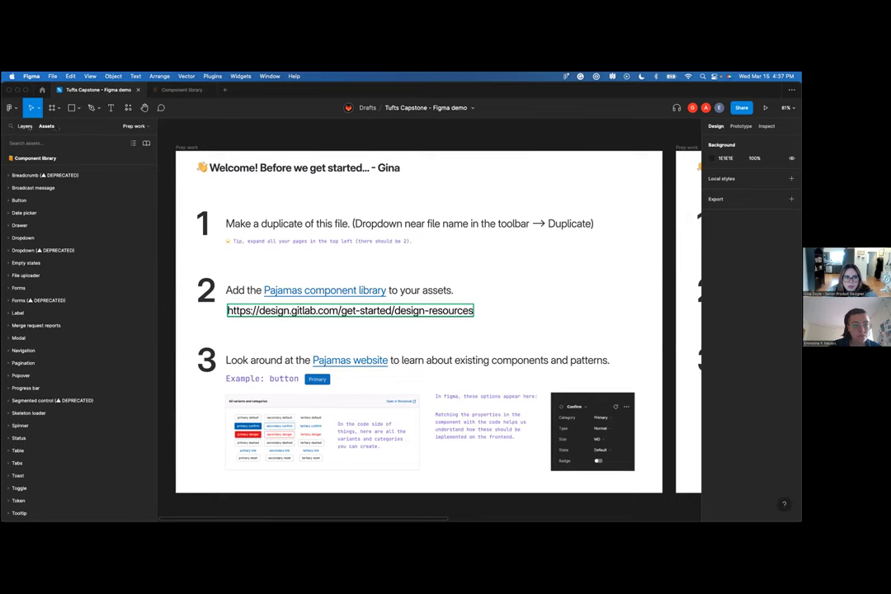
# - Check the libraries available in the demo file, then cut the design-resources web address beneath the item 2 line
pyautogui.click(146, 142)
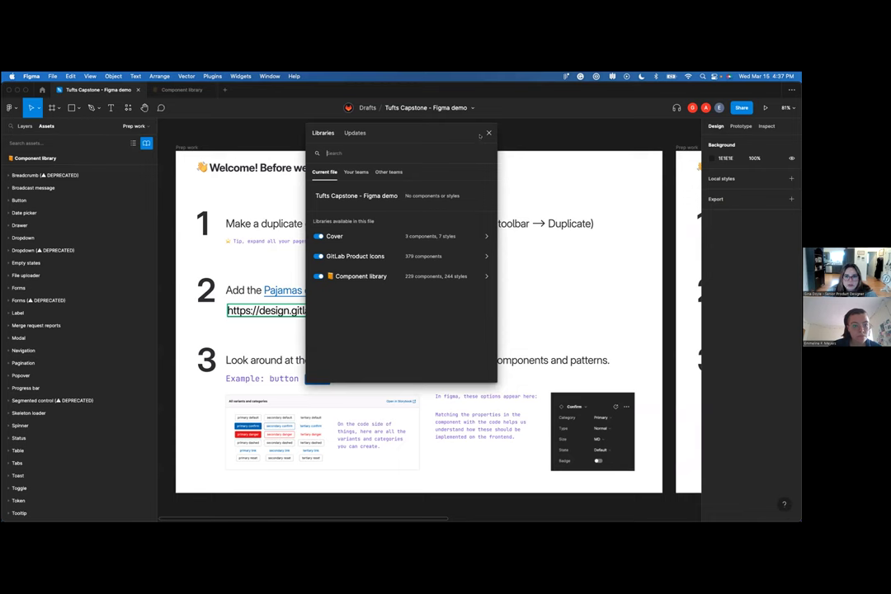
pyautogui.click(489, 132)
pyautogui.doubleClick(464, 310)
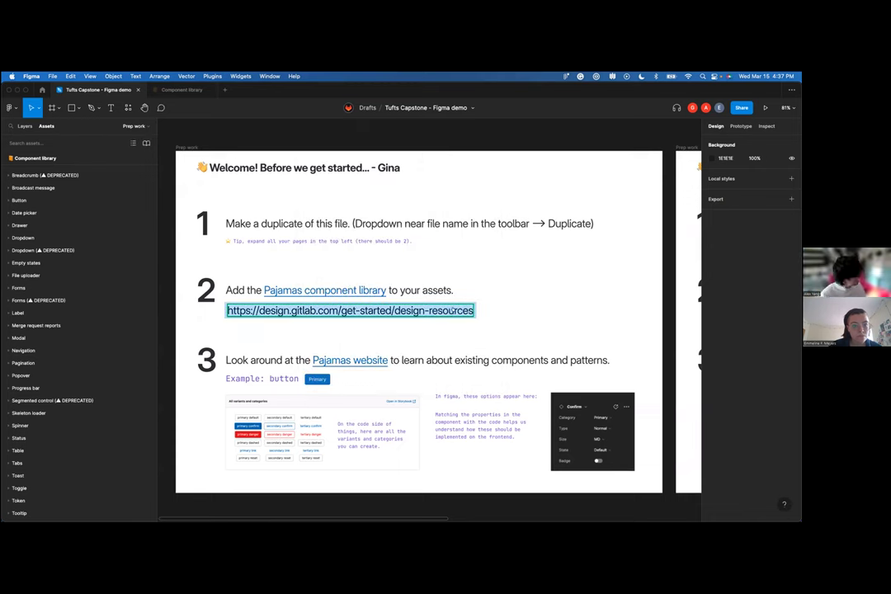
pyautogui.doubleClick(417, 311)
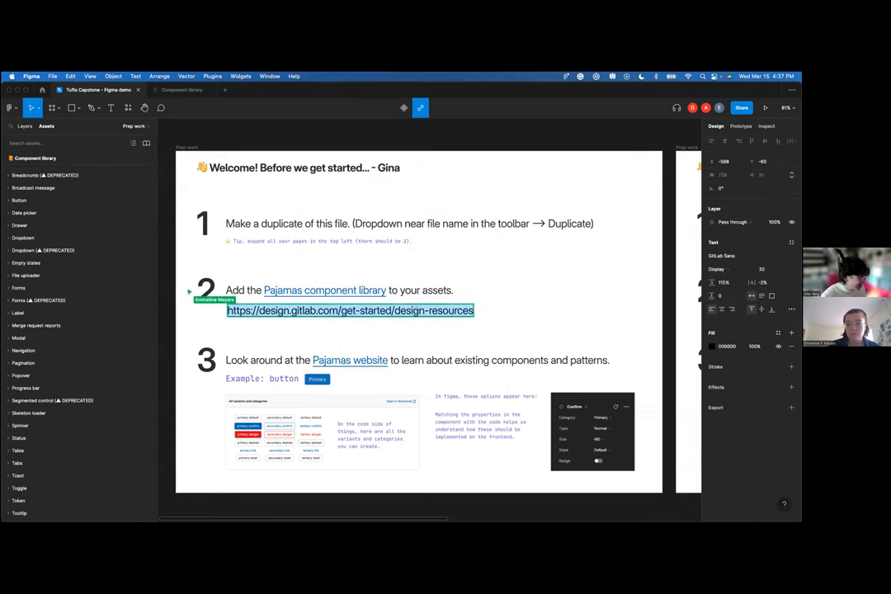
pyautogui.press('super+x')
# - Link the whole item 2 line, "Add the Pajamas component library to your assets.", to the cut design-resources address
pyautogui.click(342, 291)
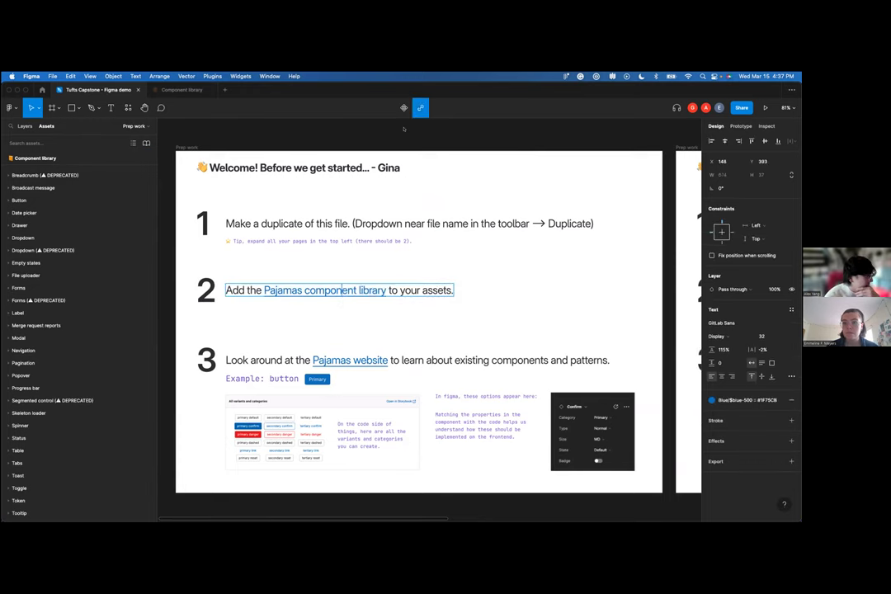
pyautogui.press('super+a')
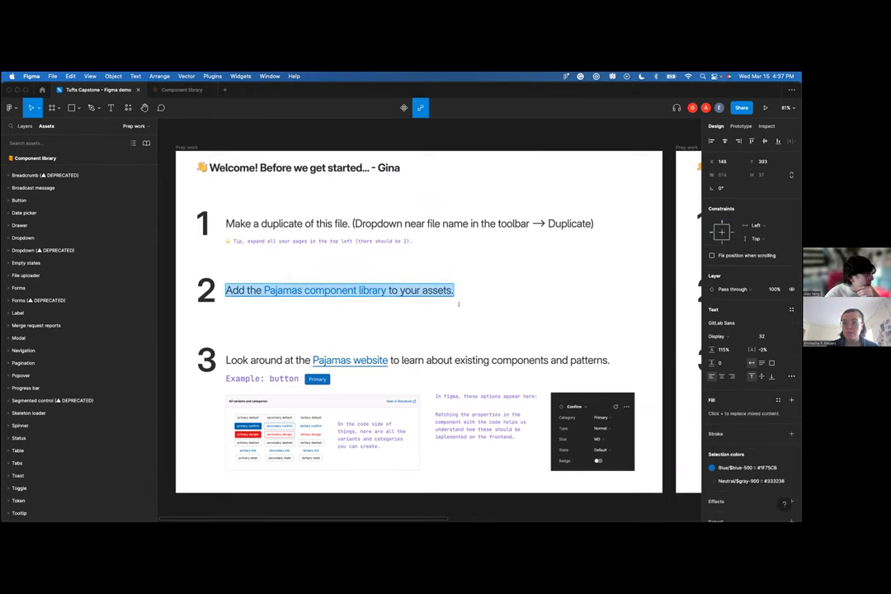
pyautogui.click(342, 290)
pyautogui.moveTo(386, 290); pyautogui.dragTo(276, 291)
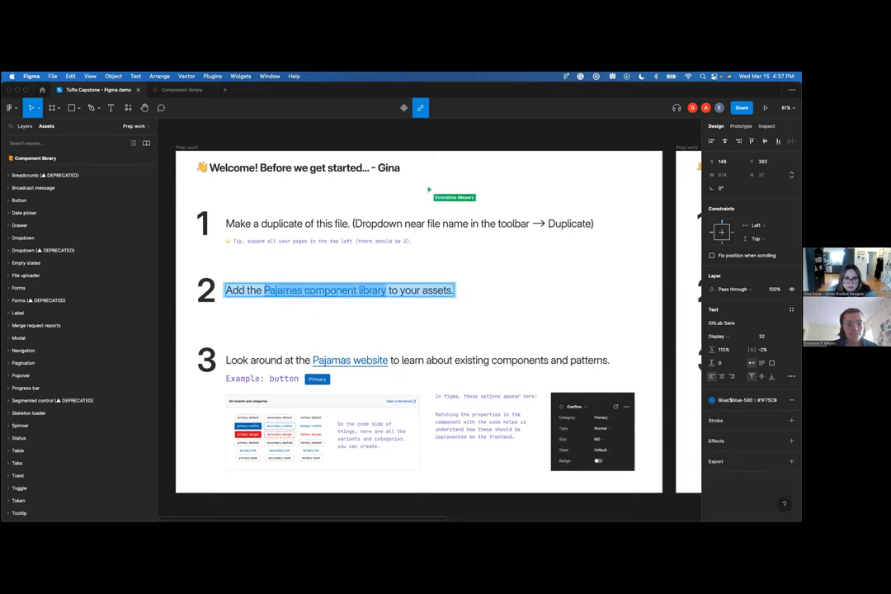
pyautogui.moveTo(375, 289)
pyautogui.click(430, 273)
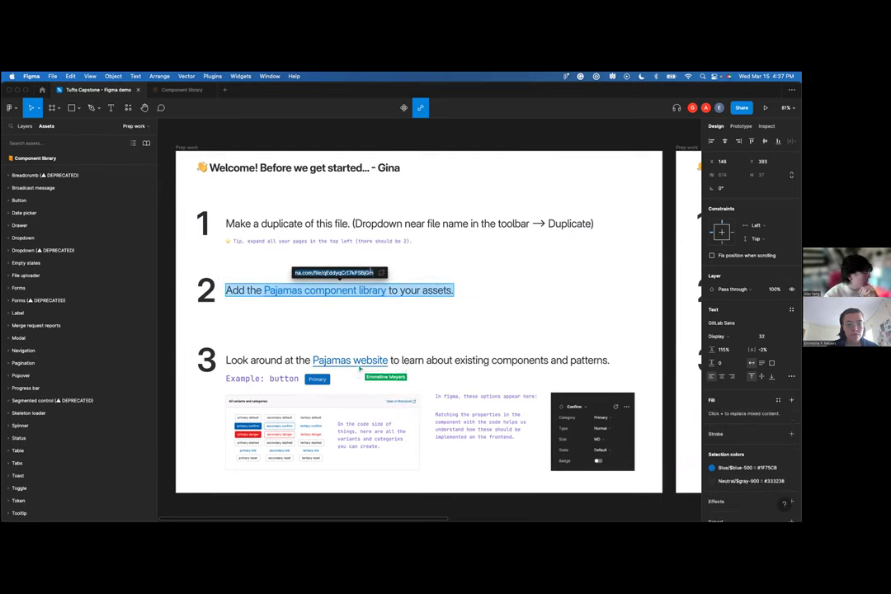
pyautogui.press('super+v')
pyautogui.click(456, 307)
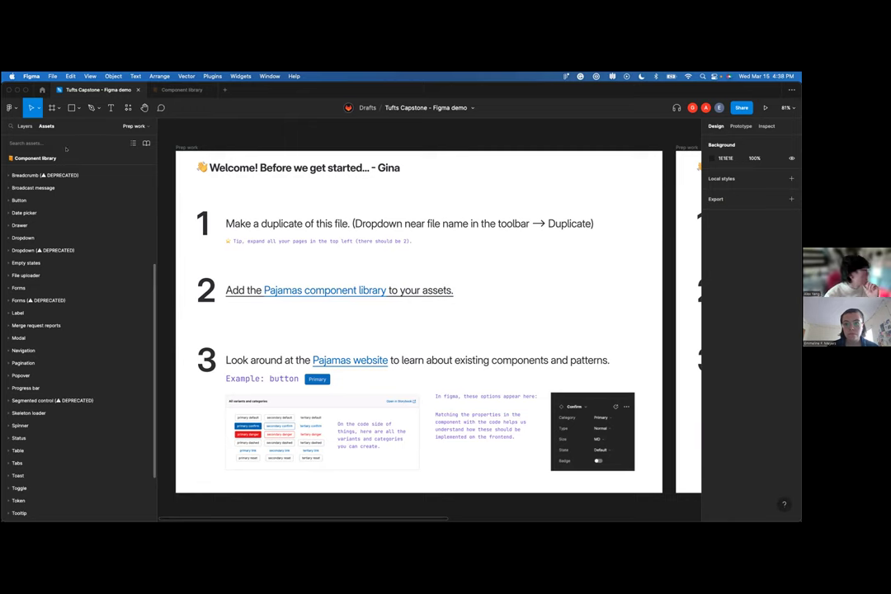
# - Look through the sharing permissions of the Component library file, then close them
pyautogui.click(182, 89)
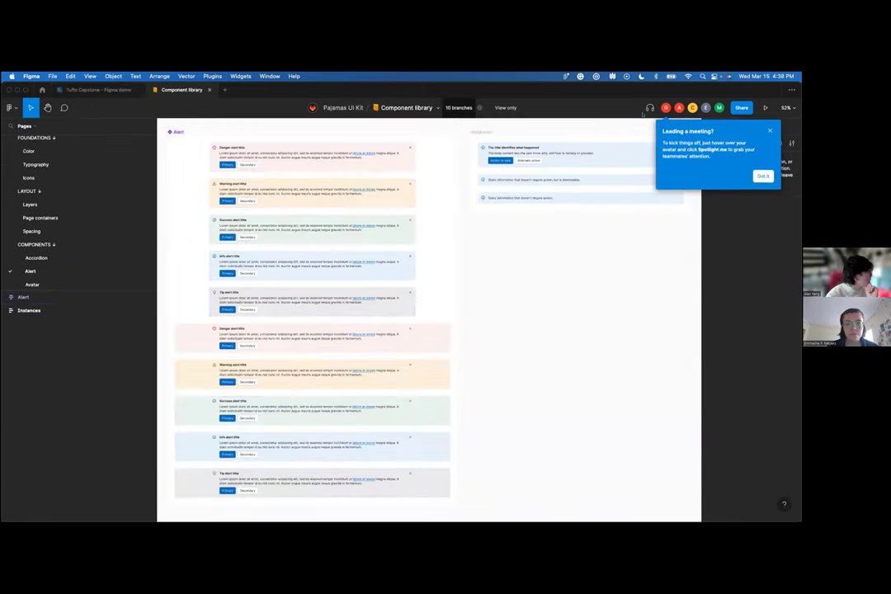
pyautogui.click(742, 107)
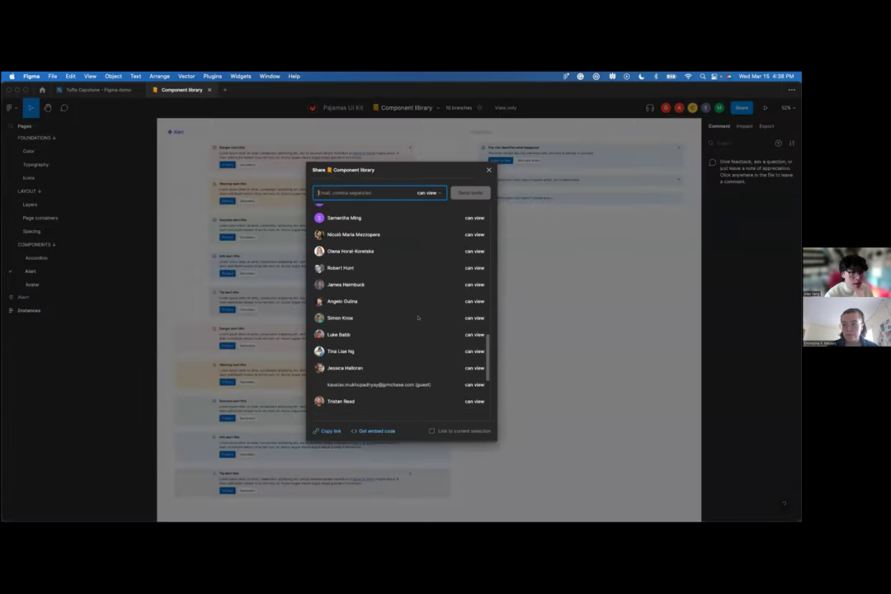
pyautogui.click(489, 171)
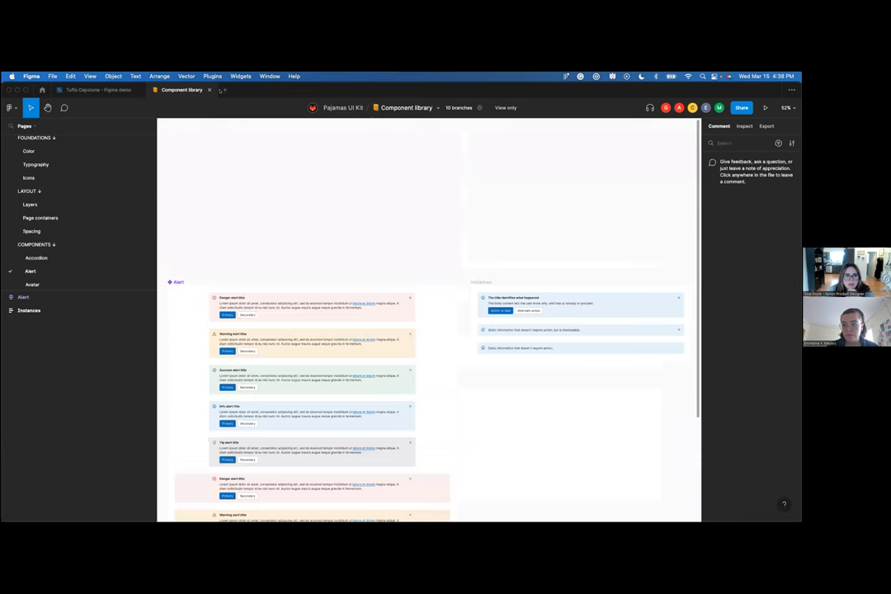
# - Return to the Tufts Capstone - Figma demo file and review its assets and the libraries available in it
pyautogui.click(97, 90)
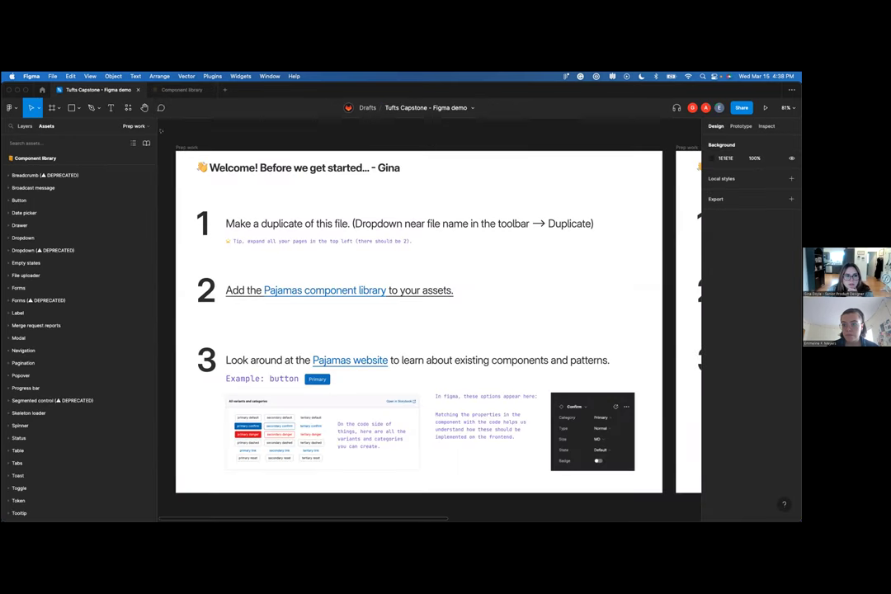
pyautogui.click(25, 127)
pyautogui.click(46, 126)
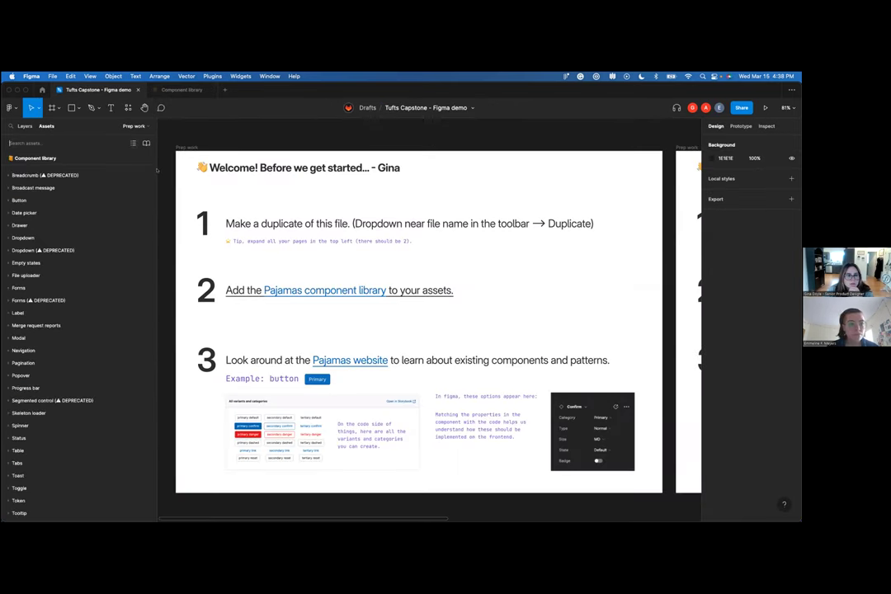
pyautogui.scroll(-1, 170, 228)
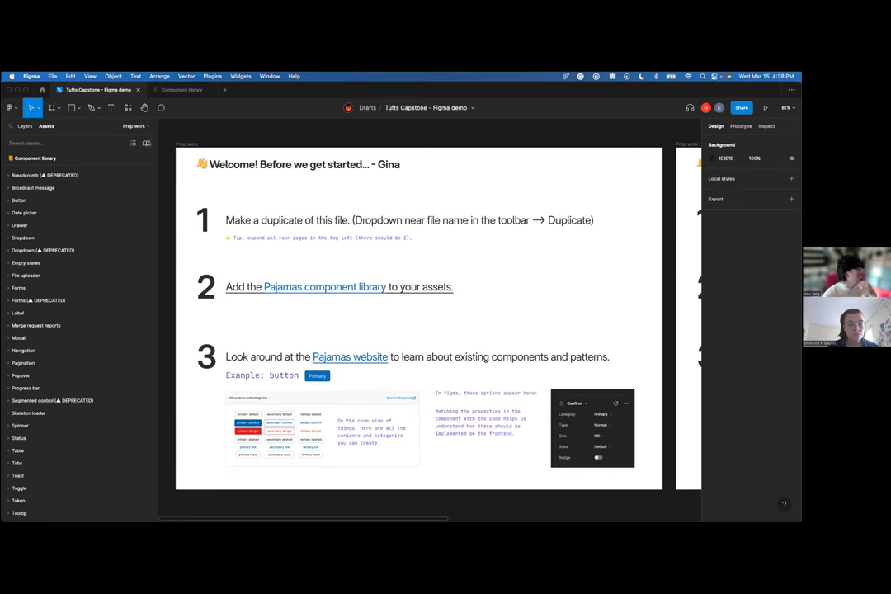
pyautogui.click(146, 143)
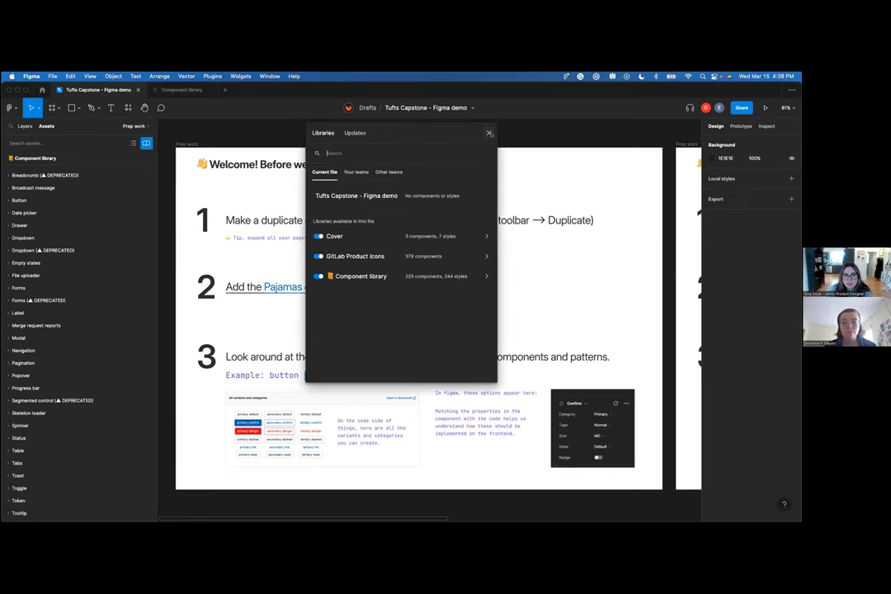
pyautogui.click(489, 133)
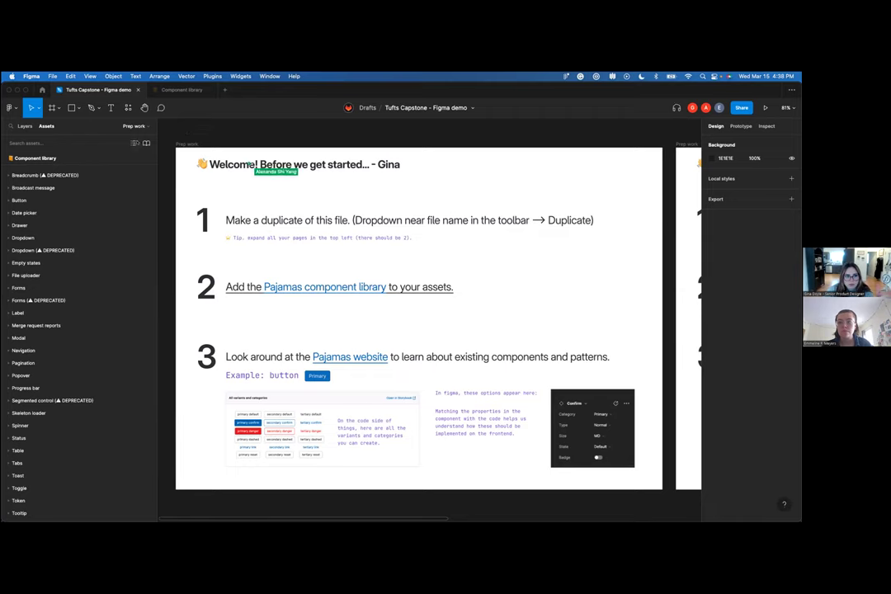
pyautogui.click(146, 143)
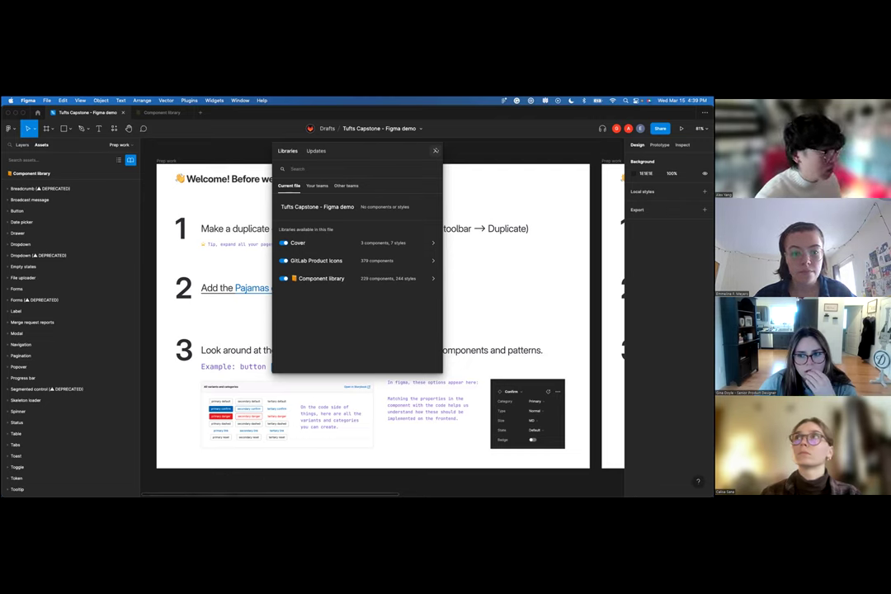
pyautogui.click(435, 150)
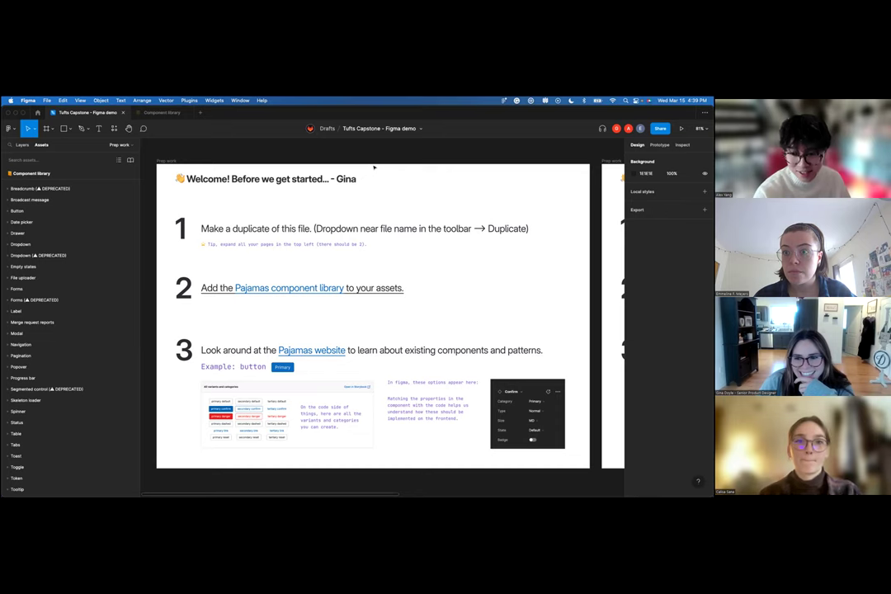
pyautogui.scroll(1, 374, 167)
pyautogui.scroll(1, 374, 168)
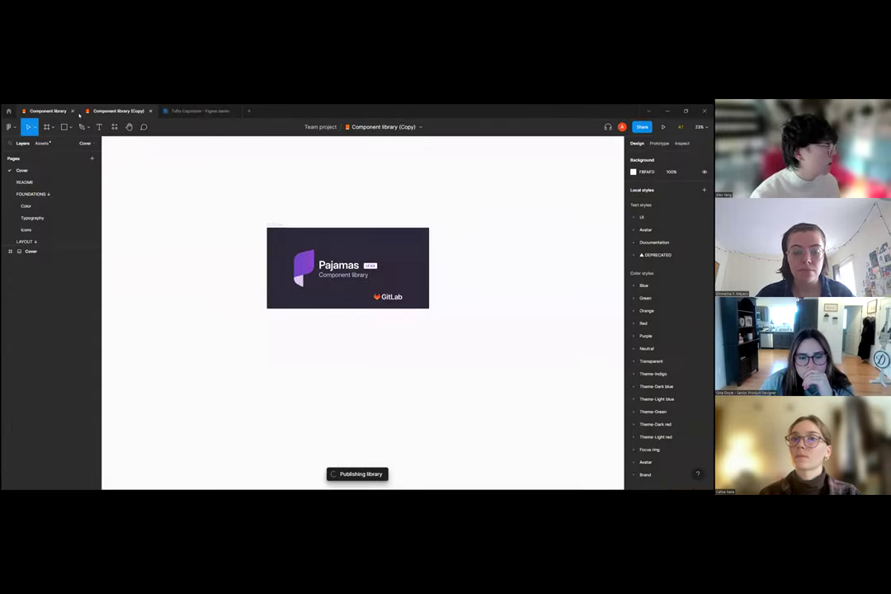
# - In the Tufts Capstone - Figma demo file, examine the contents of Component library (Copy) among the team libraries, then close the list
pyautogui.click(198, 112)
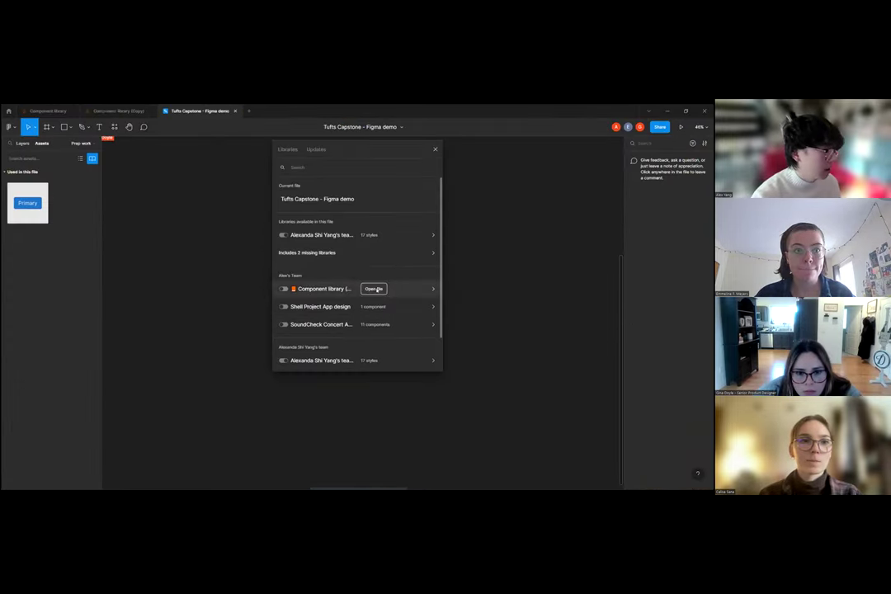
pyautogui.scroll(-1, 376, 290)
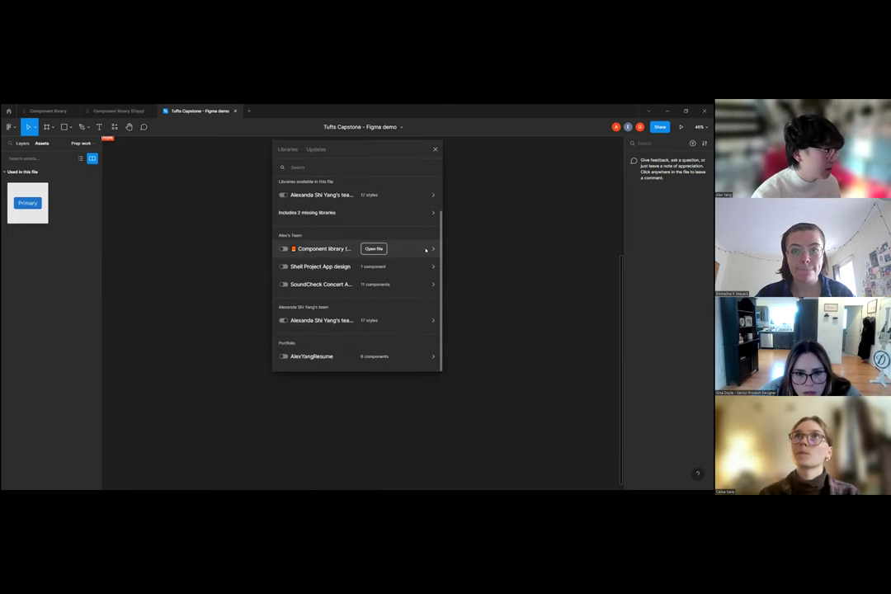
pyautogui.click(311, 249)
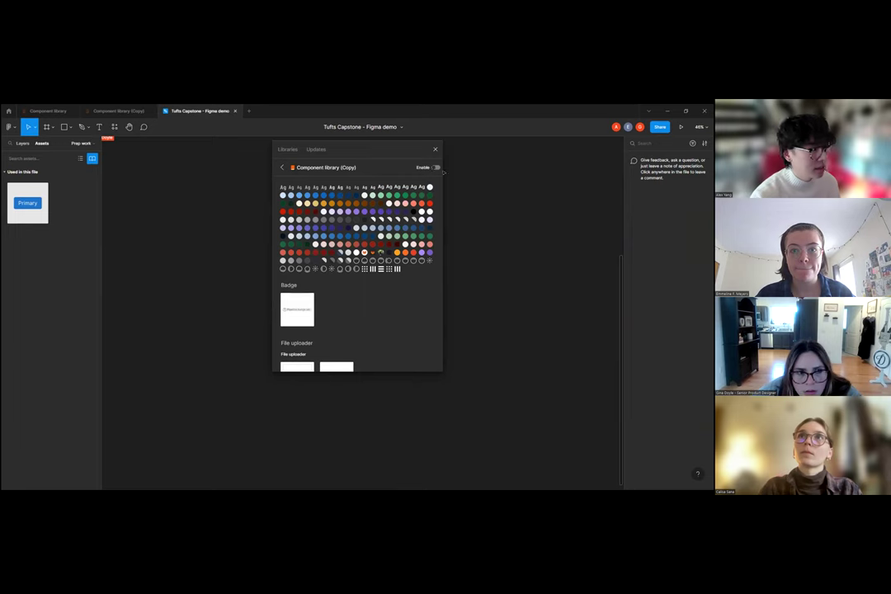
pyautogui.scroll(-5, 405, 268)
pyautogui.scroll(5, 405, 268)
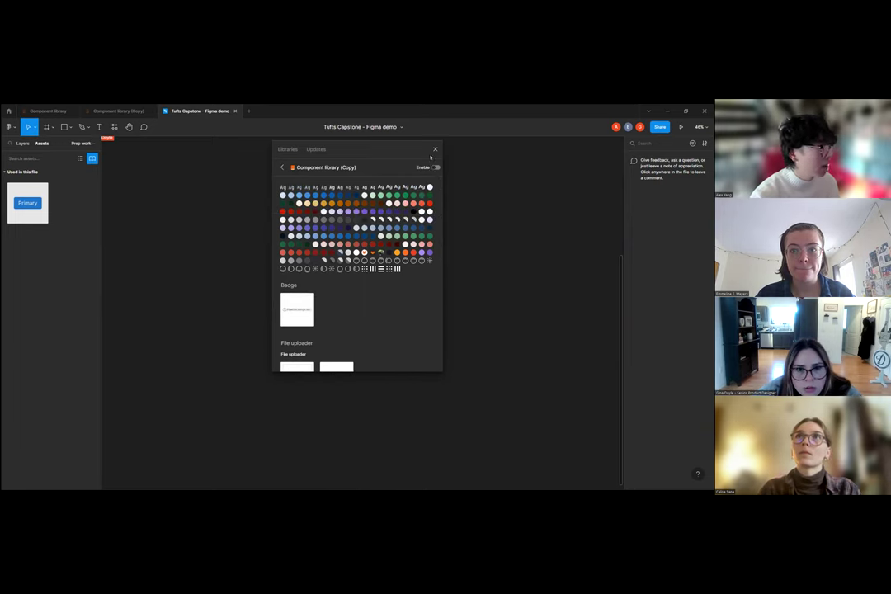
pyautogui.click(280, 167)
pyautogui.scroll(3, 396, 239)
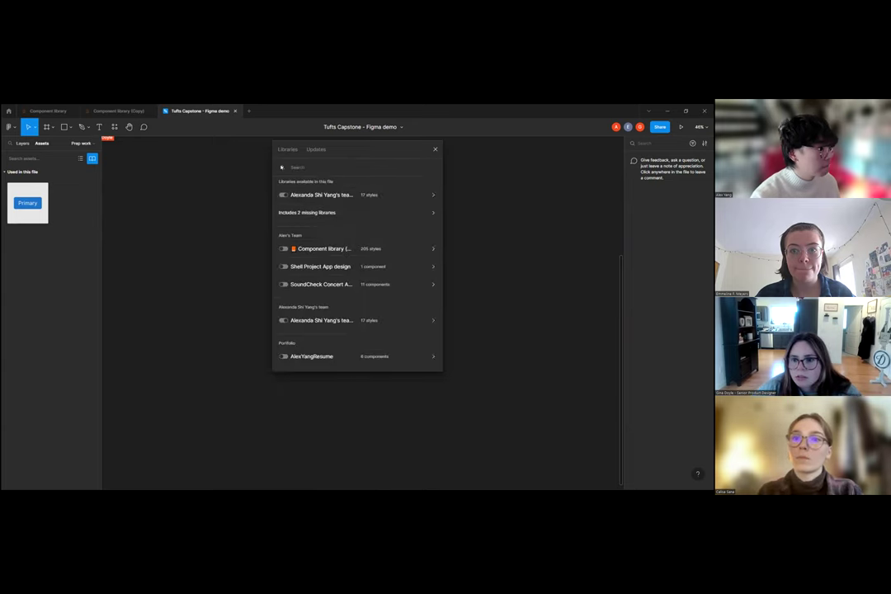
pyautogui.click(436, 150)
# - Check the publishing of Component library (Copy) and view the original Component library file
pyautogui.click(101, 109)
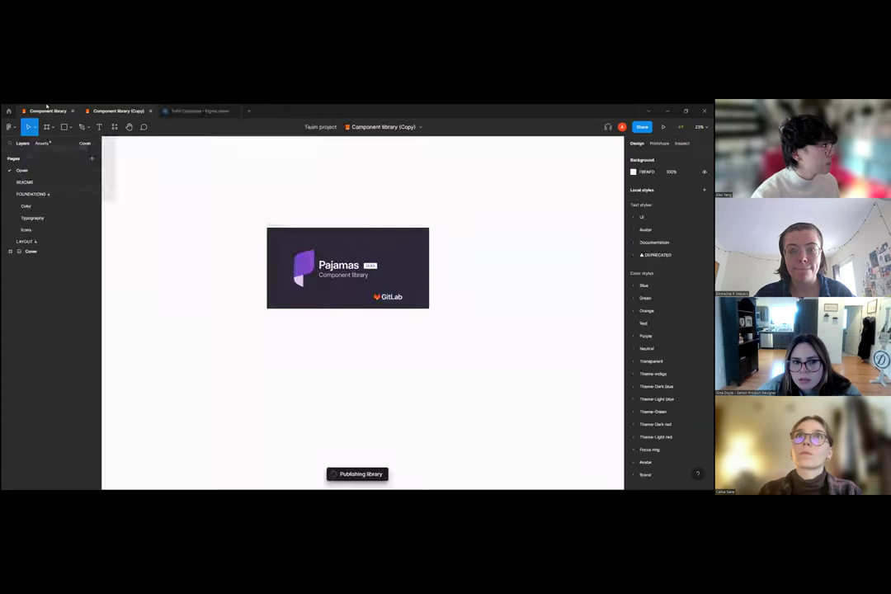
pyautogui.click(64, 110)
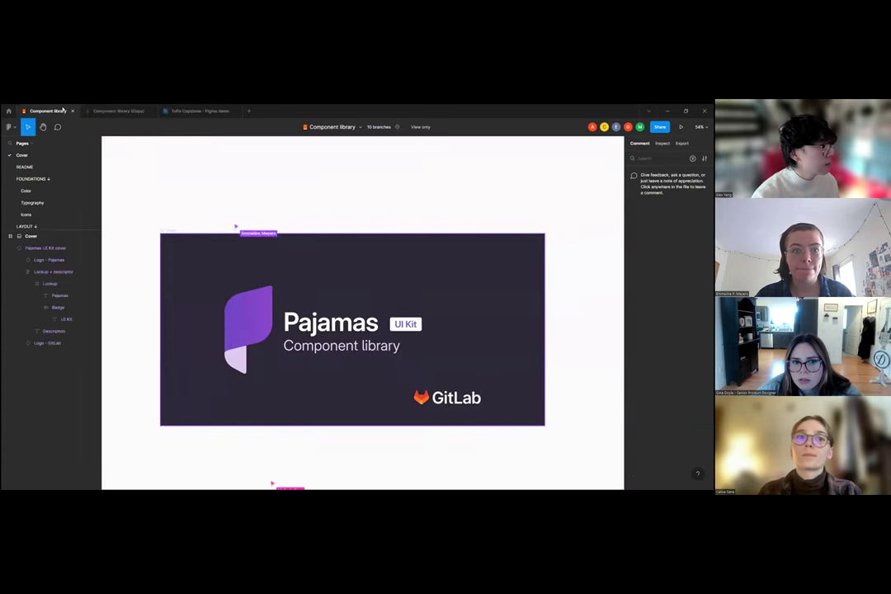
pyautogui.click(110, 112)
# - Duplicate the Tufts Capstone - Figma demo file and open the copy
pyautogui.click(165, 112)
pyautogui.click(405, 127)
pyautogui.click(268, 154)
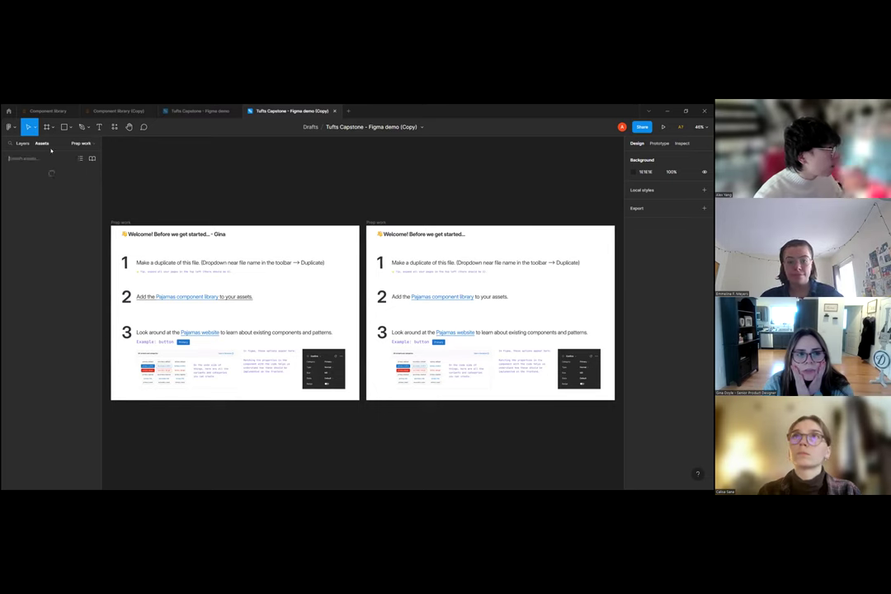
# - Enable the Component library (Copy) library for the assets of the duplicated demo file
pyautogui.click(41, 143)
pyautogui.click(92, 158)
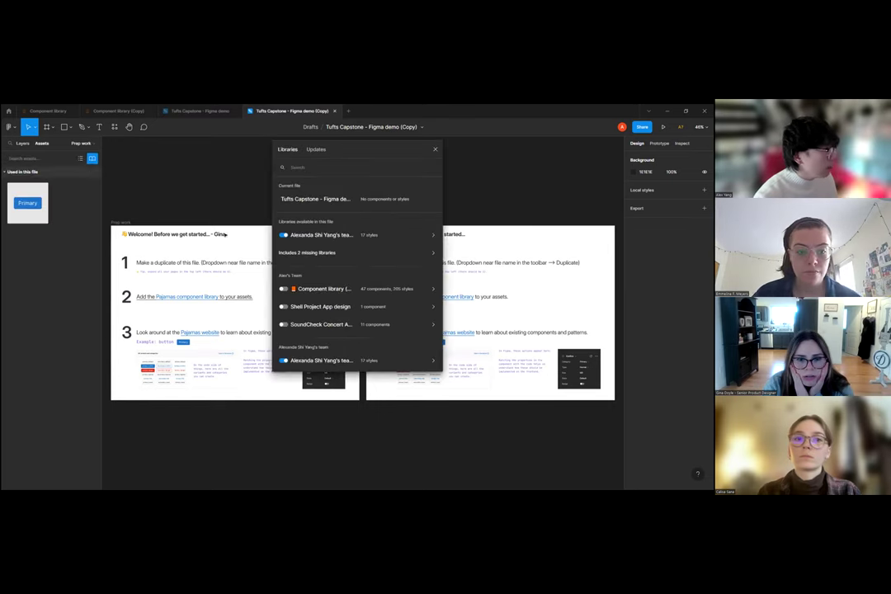
pyautogui.scroll(-1, 357, 269)
pyautogui.scroll(1, 283, 289)
pyautogui.click(283, 288)
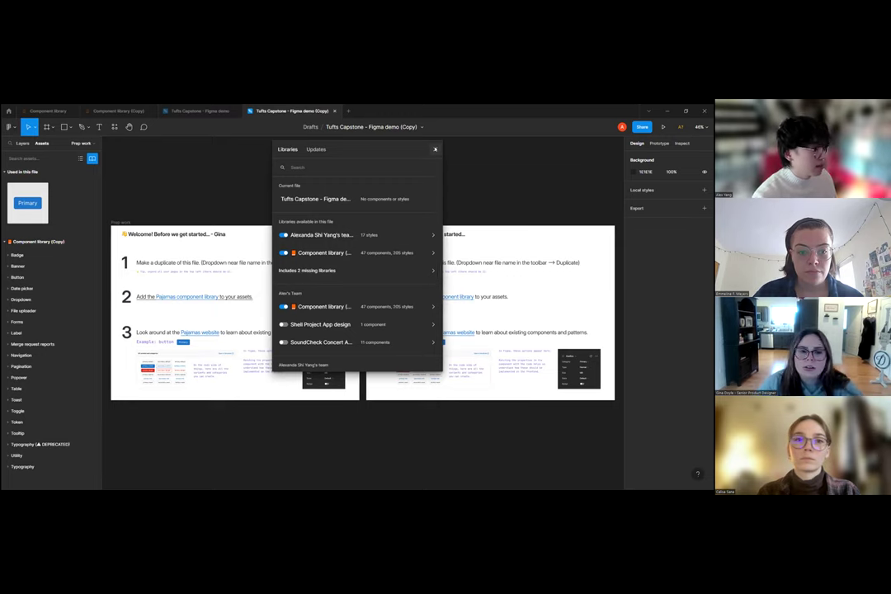
pyautogui.click(434, 149)
pyautogui.hscroll(-5, 297, 259)
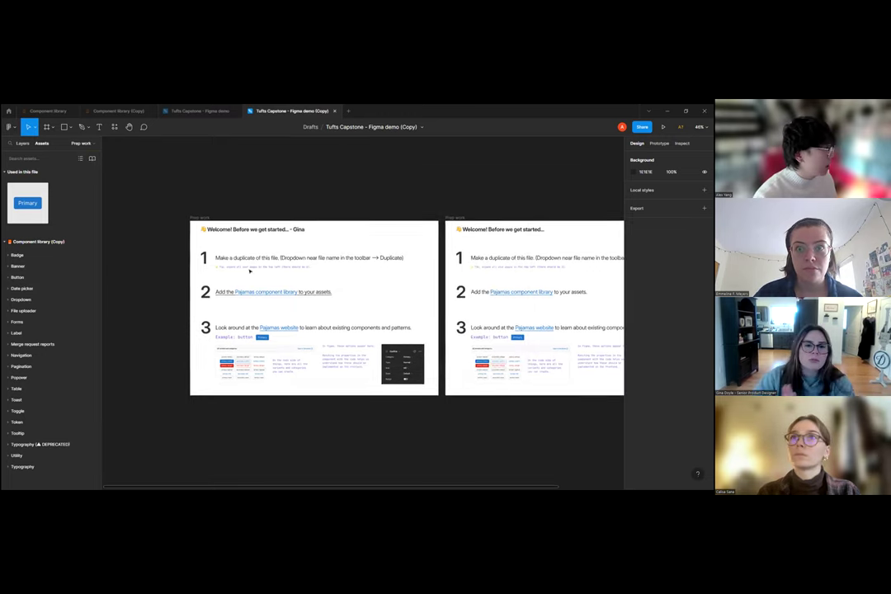
pyautogui.scroll(5, 330, 278)
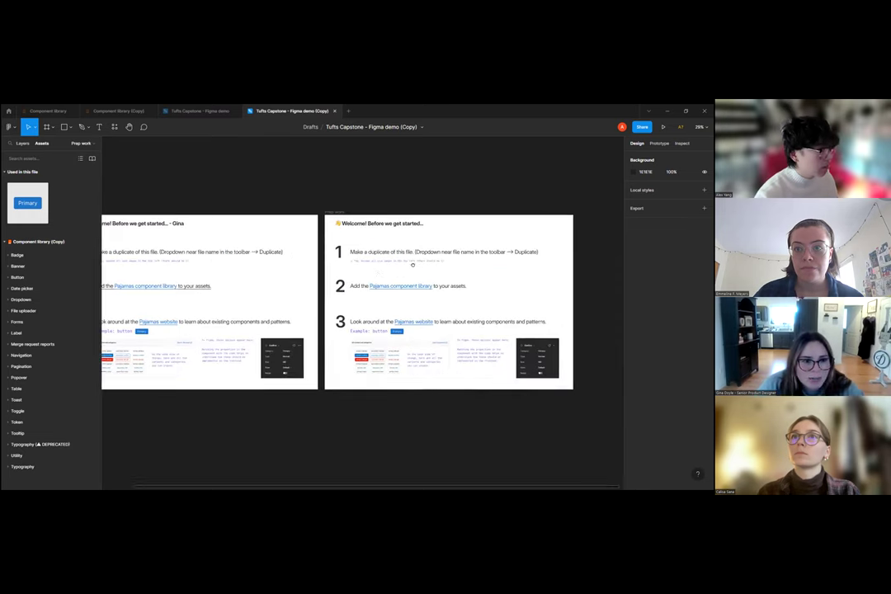
pyautogui.scroll(-3, 355, 272)
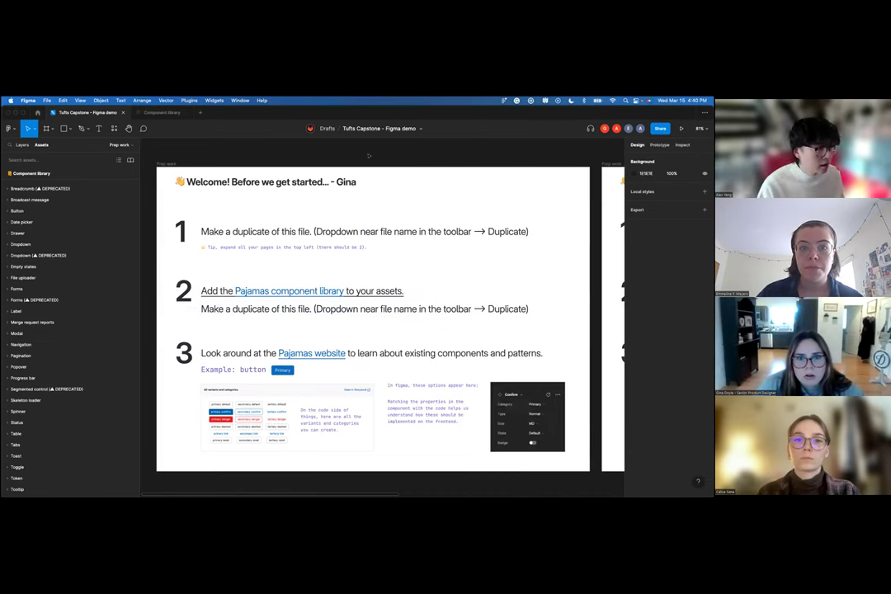
# - Show the Duplicate option for the Tufts Capstone - Figma demo file, then switch to the Component library file
pyautogui.click(421, 129)
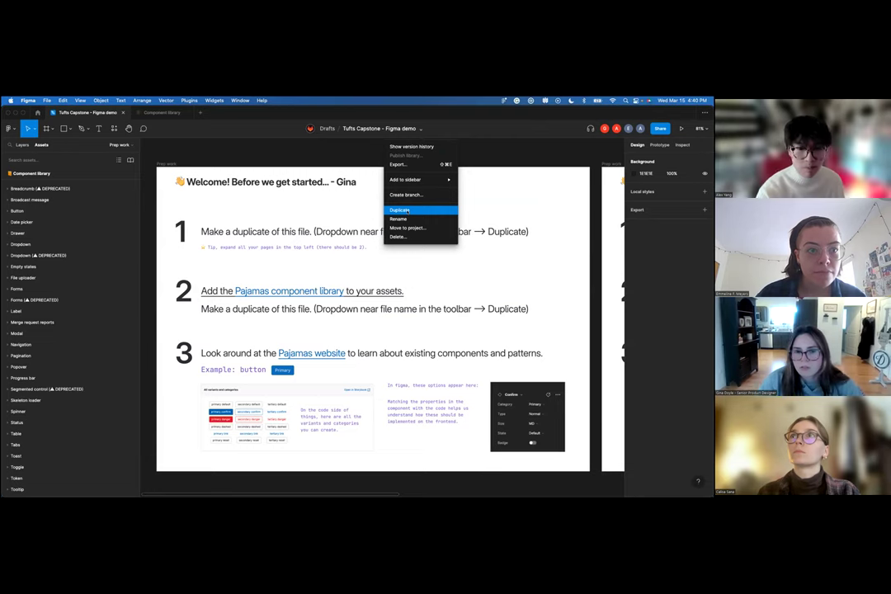
pyautogui.click(505, 215)
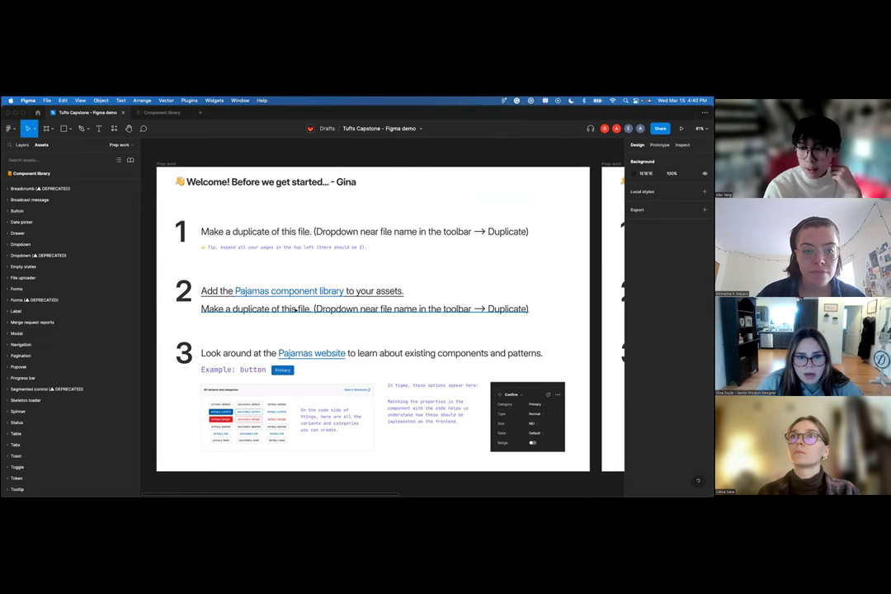
pyautogui.click(161, 112)
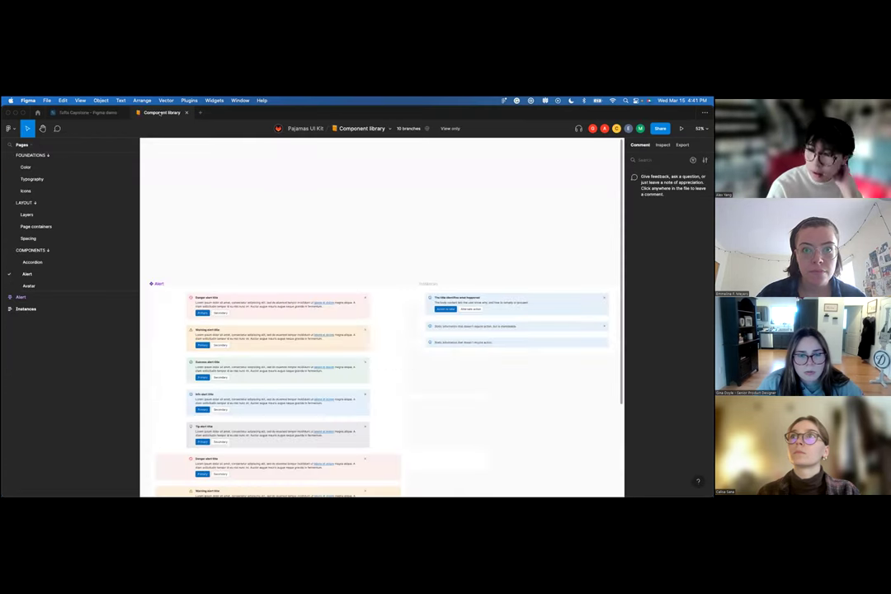
# - Check the Component library's file options, then add the bullet "duplicate this in your drafts" under instruction 2 in the Tufts Capstone - Figma demo file
pyautogui.click(390, 129)
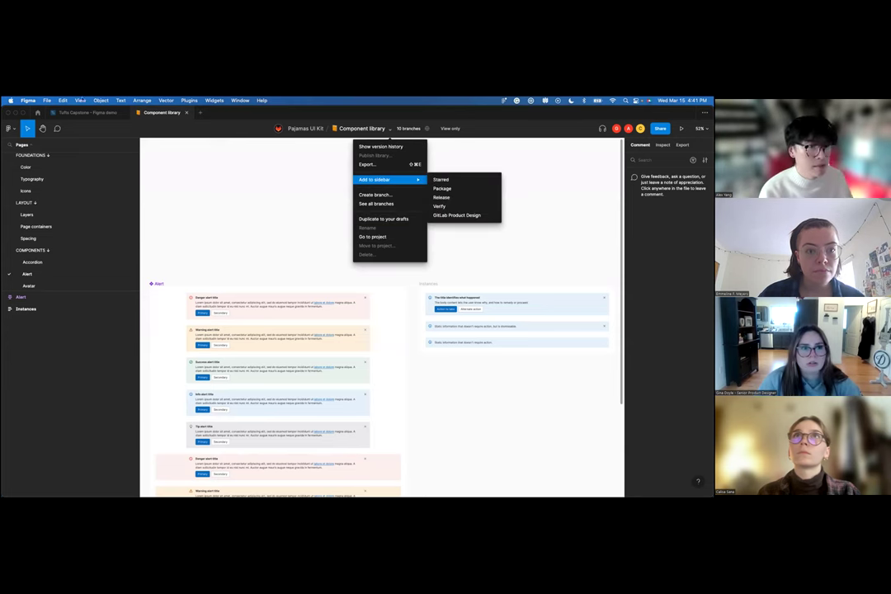
pyautogui.click(82, 112)
pyautogui.click(291, 306)
pyautogui.write('- duplicate this in')
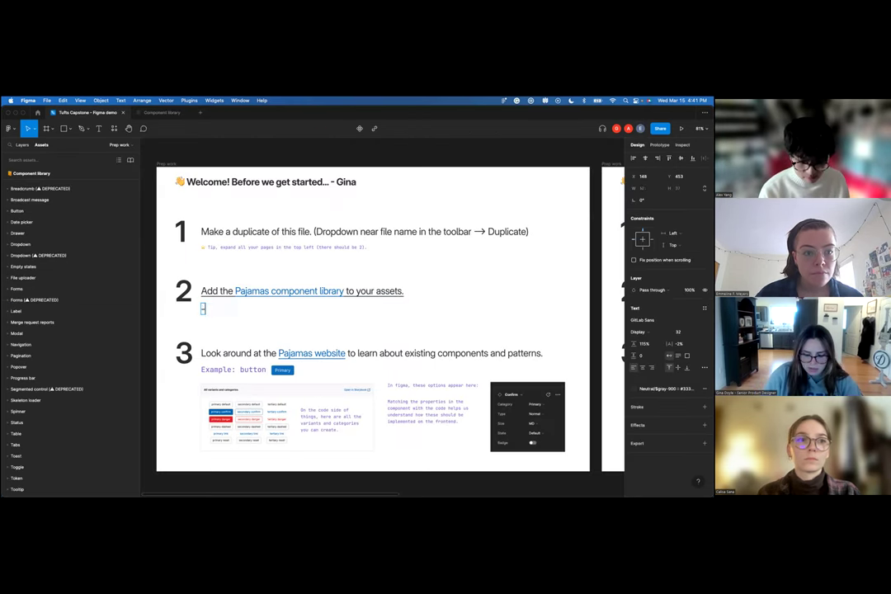
pyautogui.write(' your d')
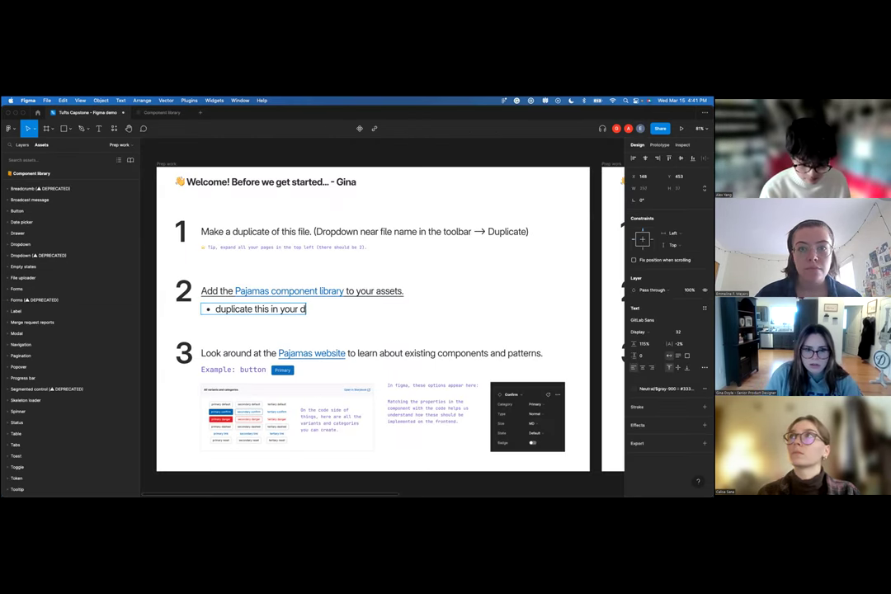
pyautogui.write('rafts')
pyautogui.press('Return')
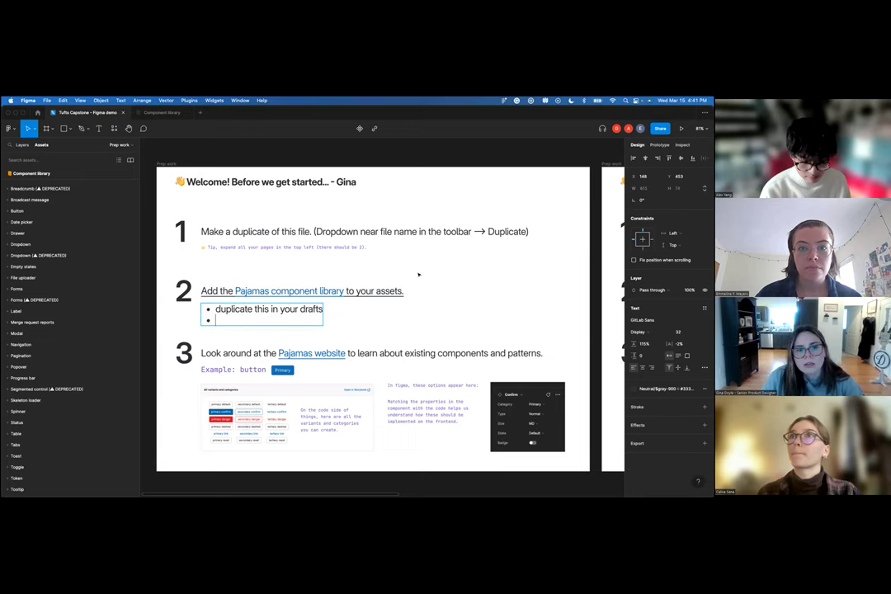
# - Add a second bullet reading "publish library" under instruction 2, checking the option's wording in the Component library file
pyautogui.write('publish')
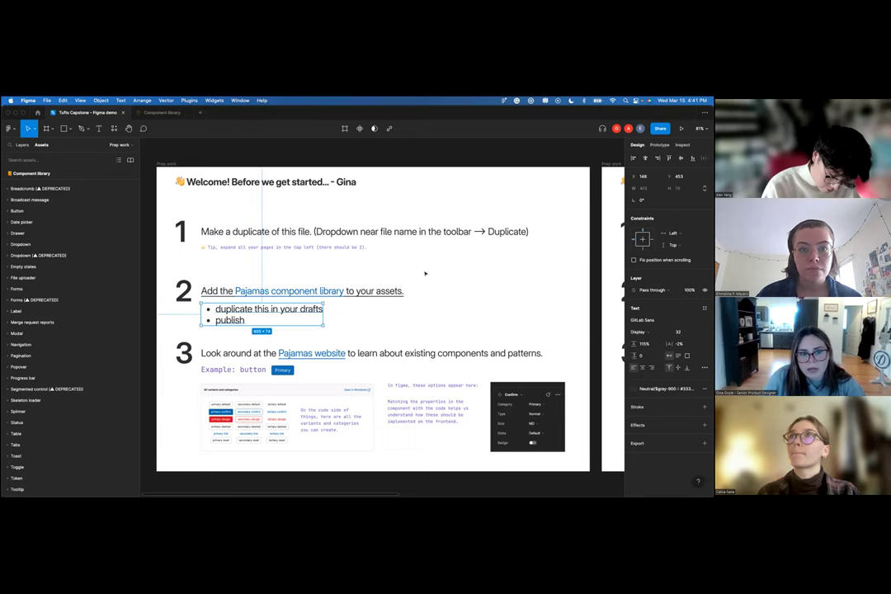
pyautogui.click(162, 113)
pyautogui.click(389, 128)
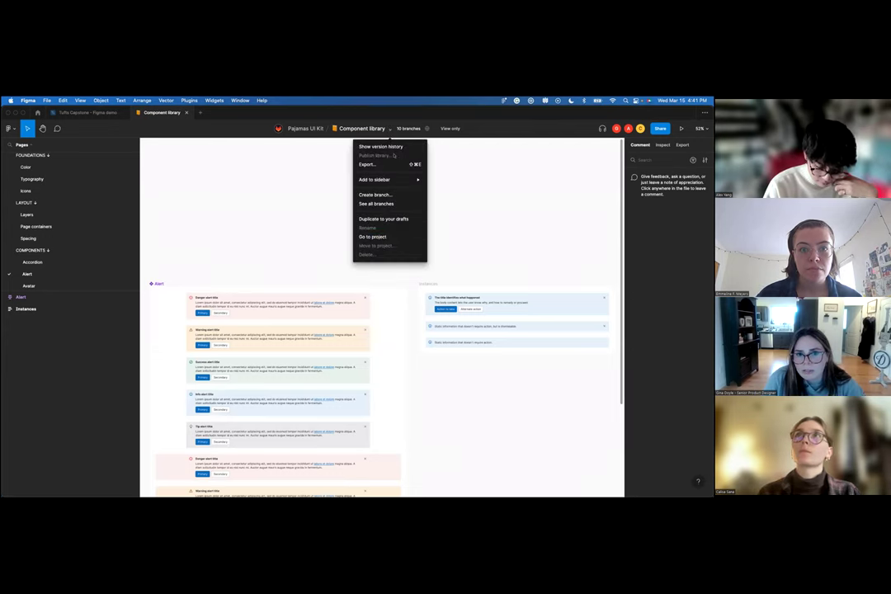
pyautogui.press('Escape')
pyautogui.click(87, 112)
pyautogui.doubleClick(298, 312)
pyautogui.moveTo(246, 321); pyautogui.dragTo(216, 320)
pyautogui.write('publish library')
pyautogui.press('Return')
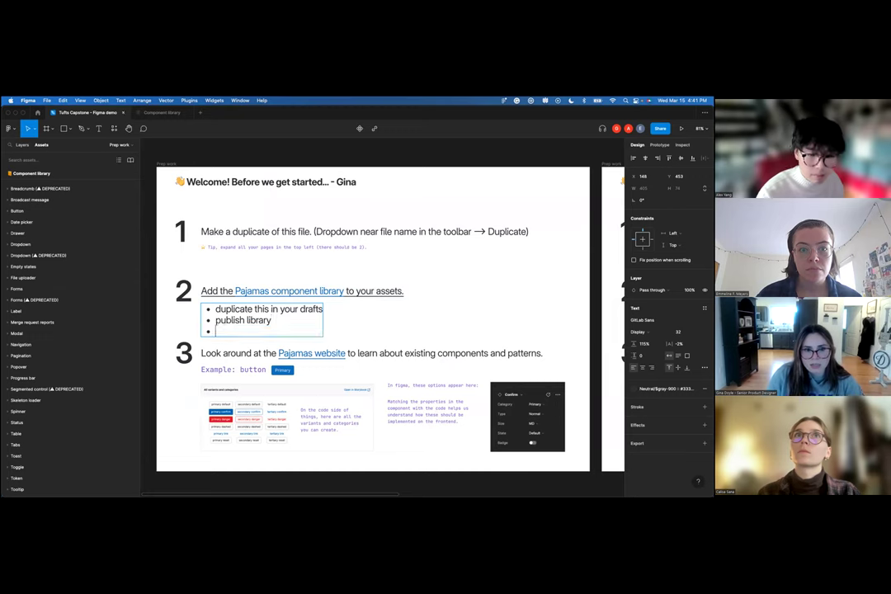
# - Write "go back to the tufts capstone file" as the third bullet under instruction 2
pyautogui.write('go back to the')
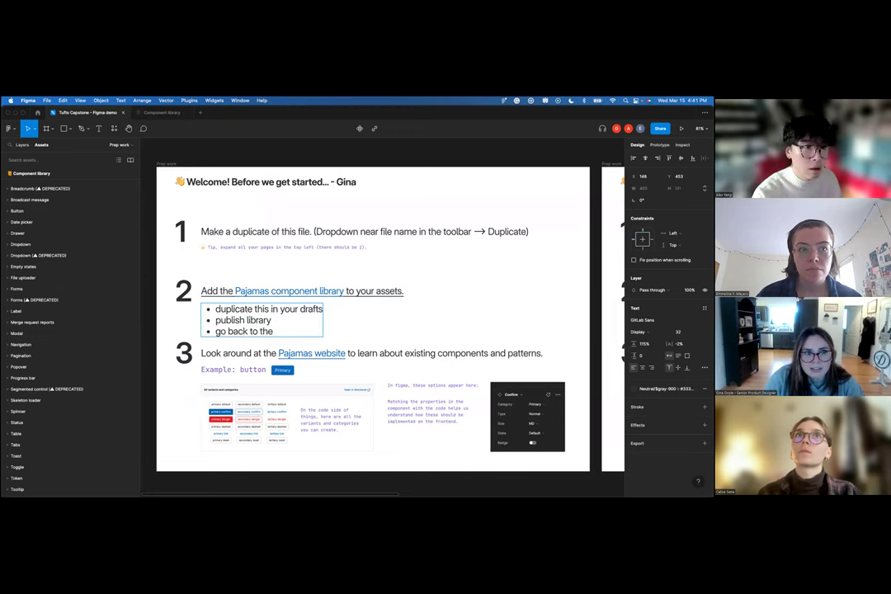
pyautogui.click(360, 315)
pyautogui.click(360, 314)
pyautogui.doubleClick(228, 331)
pyautogui.click(263, 331)
pyautogui.write('ut')
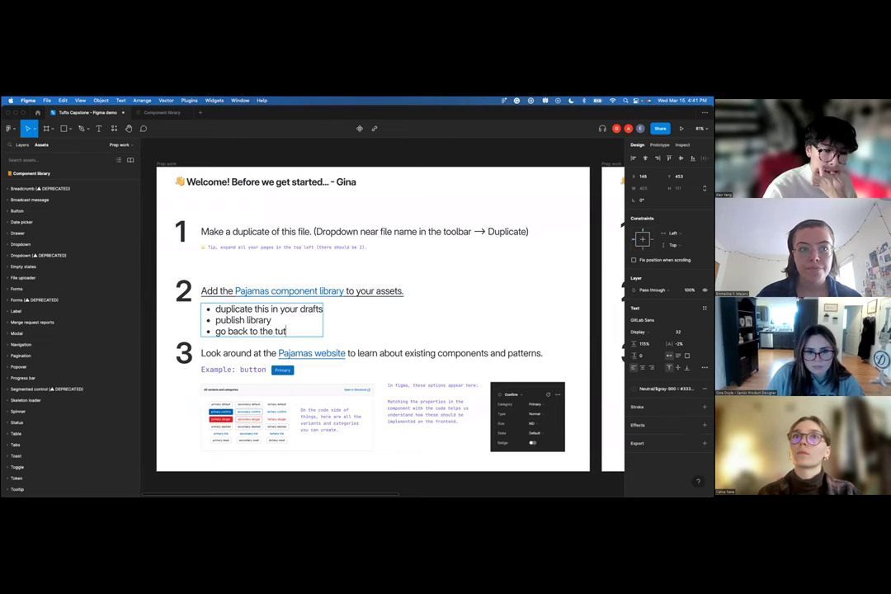
pyautogui.press('BackSpace')
pyautogui.write('fts capstone')
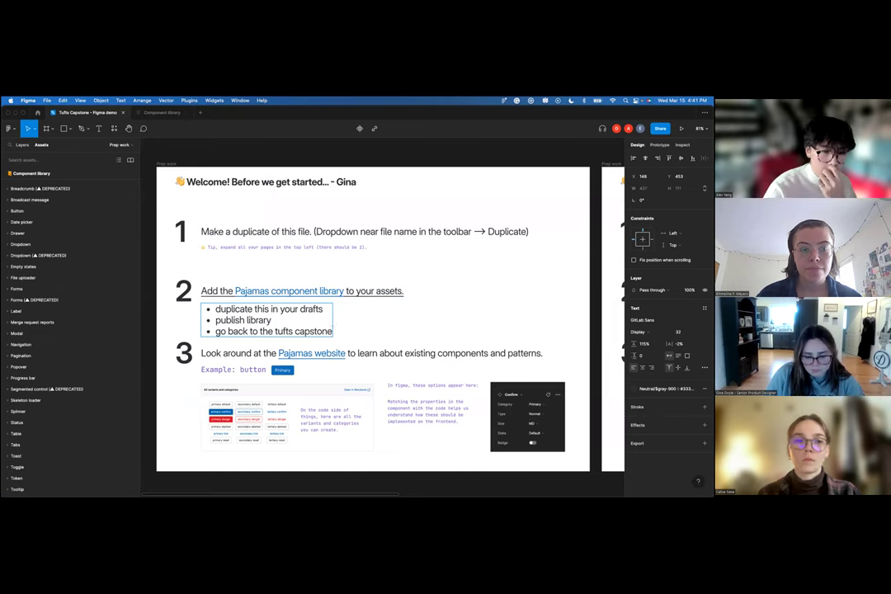
pyautogui.write(' file')
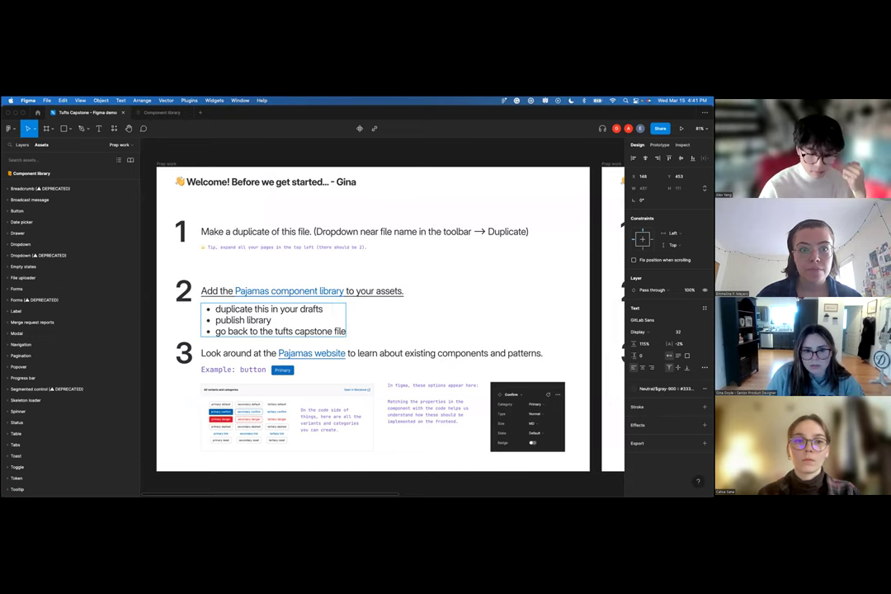
pyautogui.write(' go to assets')
# - Extend the third bullet under instruction 2 with "go to assets > book icon"
pyautogui.press('BackSpace')
pyautogui.press('BackSpace')
pyautogui.press('BackSpace')
pyautogui.press('BackSpace')
pyautogui.press('BackSpace')
pyautogui.press('BackSpace')
pyautogui.press('BackSpace')
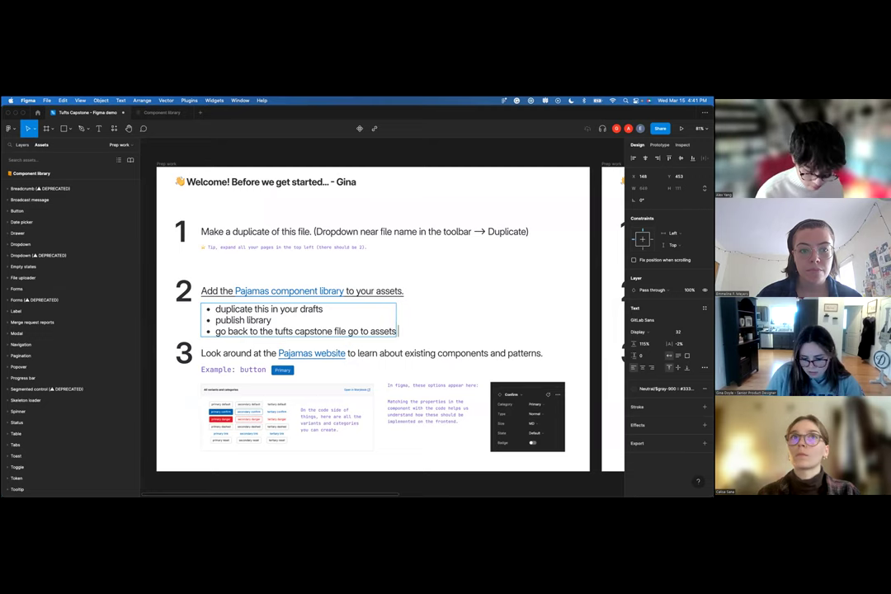
pyautogui.write('> book icon')
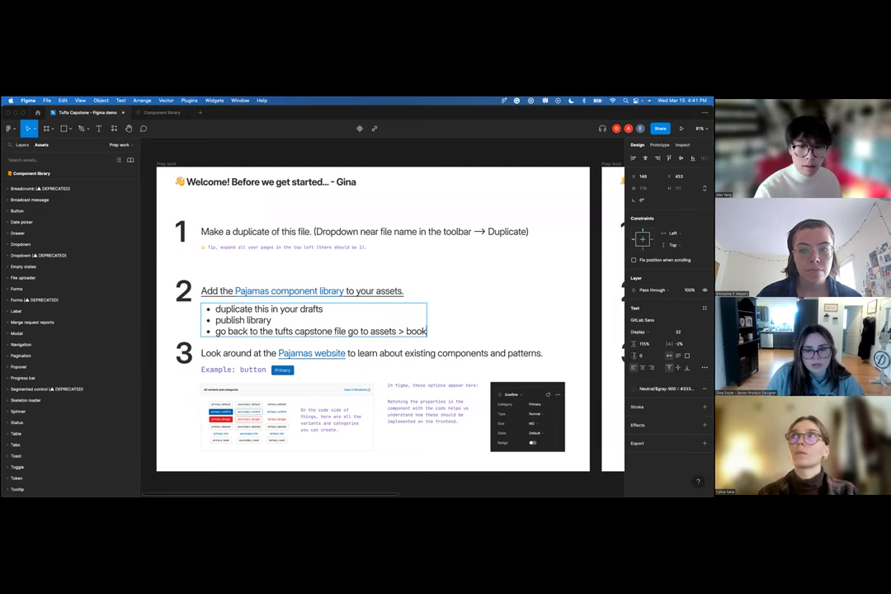
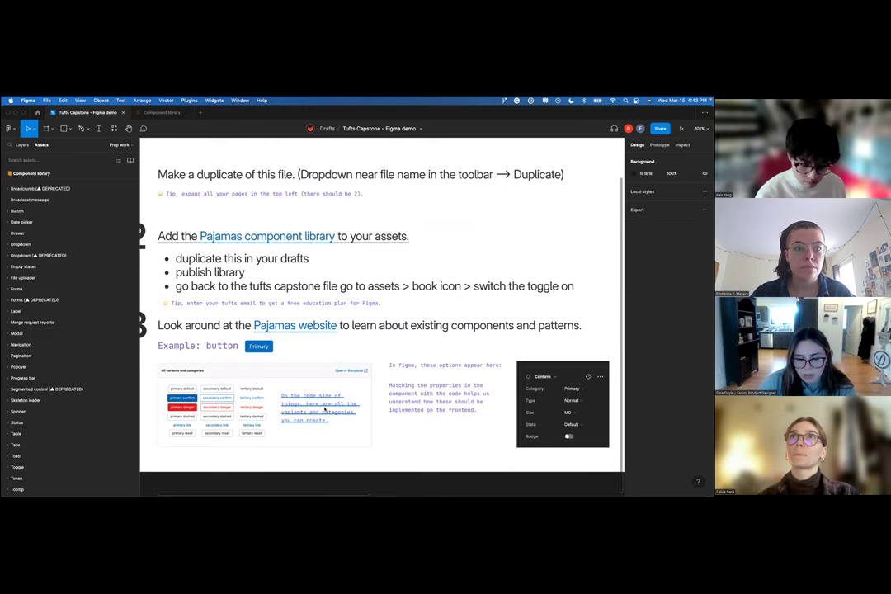
# - Select the Primary button beside the "Example: button" text and examine its Category options against the Figma options note
pyautogui.click(259, 347)
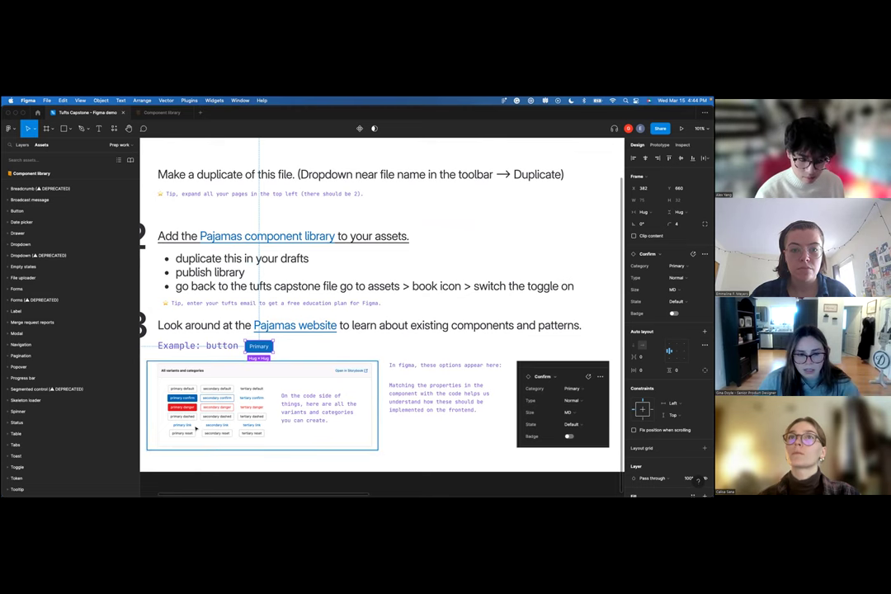
pyautogui.scroll(5, 211, 435)
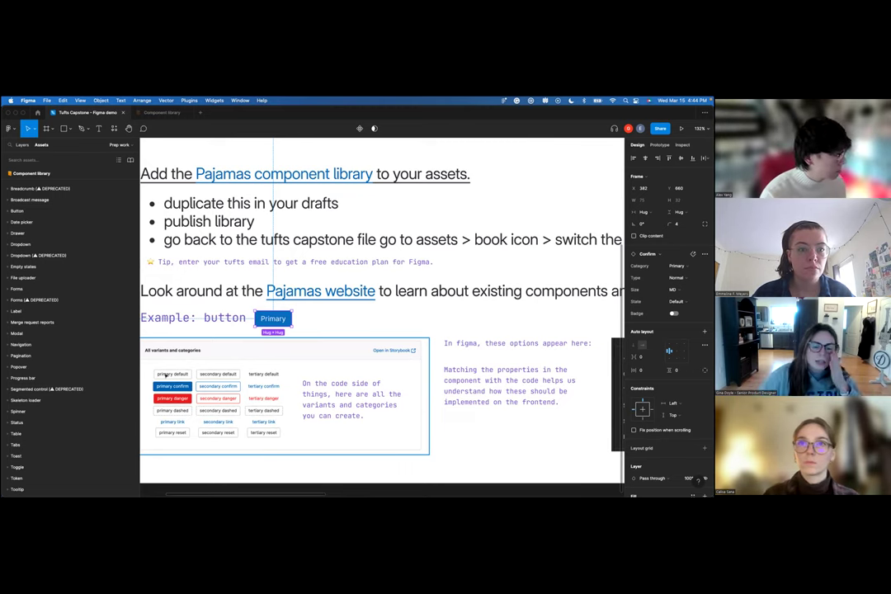
pyautogui.hscroll(6, 285, 332)
pyautogui.hscroll(-1, 285, 333)
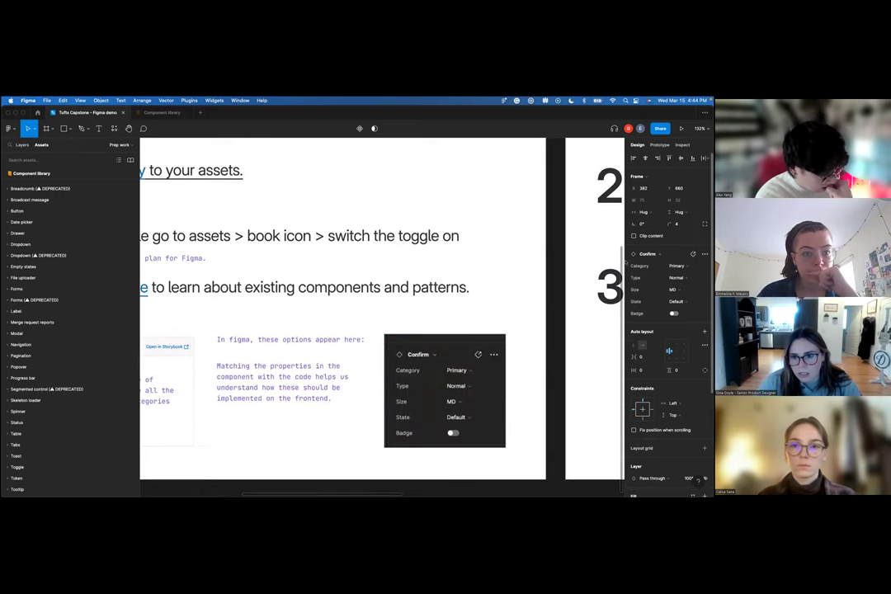
pyautogui.click(677, 266)
pyautogui.click(675, 266)
pyautogui.hscroll(-6, 507, 319)
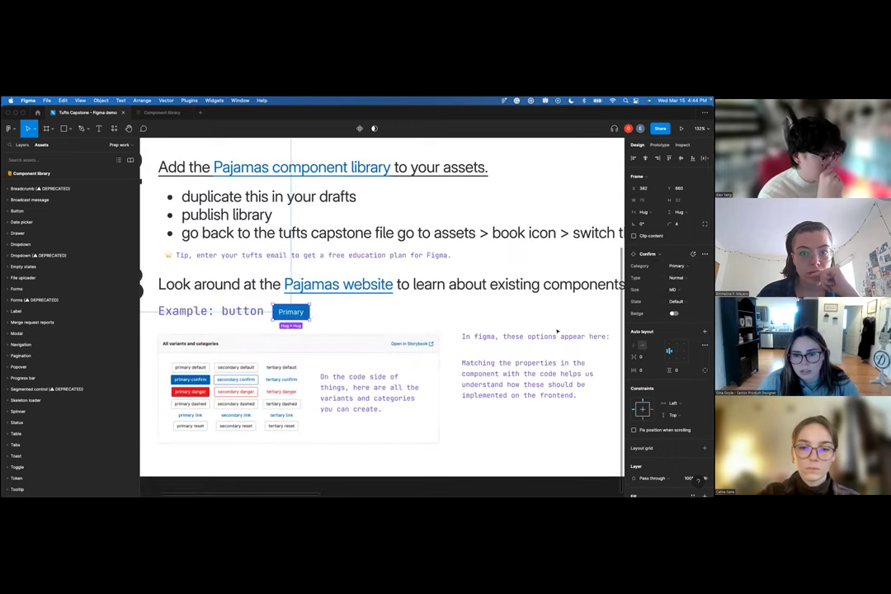
# - Move the example button above the Figma options note and set its Category to Secondary, keeping the Type as Normal
pyautogui.hscroll(8, 558, 331)
pyautogui.scroll(2, 413, 314)
pyautogui.click(675, 266)
pyautogui.click(678, 276)
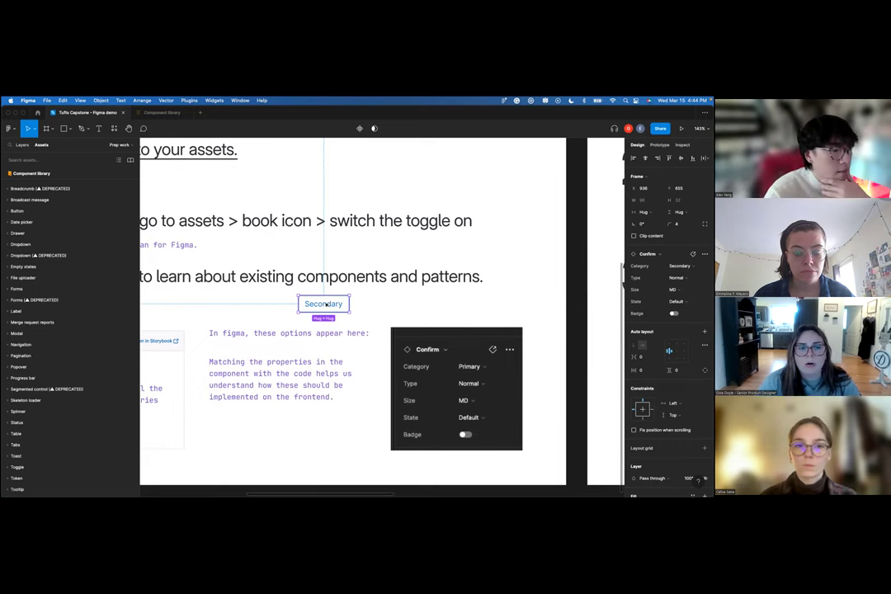
pyautogui.click(677, 278)
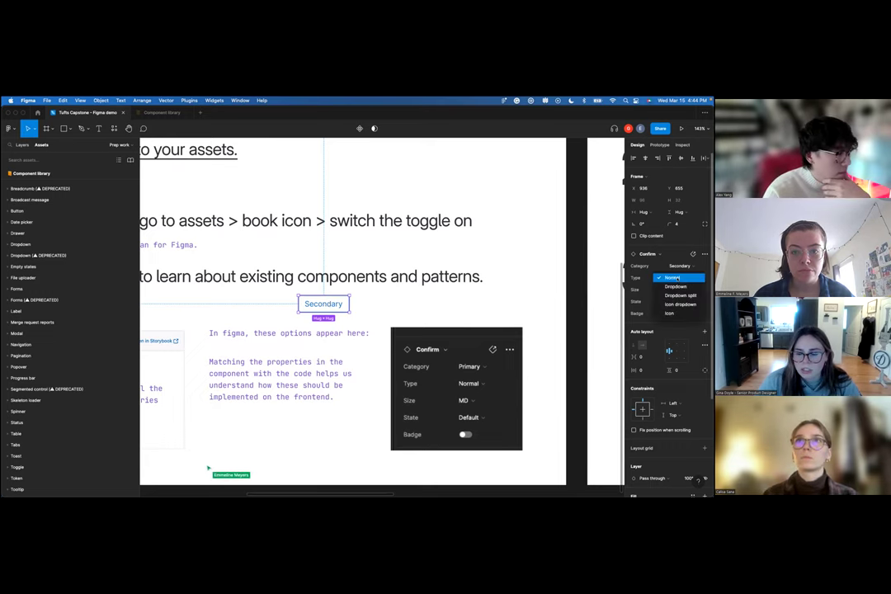
pyautogui.click(678, 279)
# - Swap the example button's instance to Danger and set its Category to Primary
pyautogui.click(652, 254)
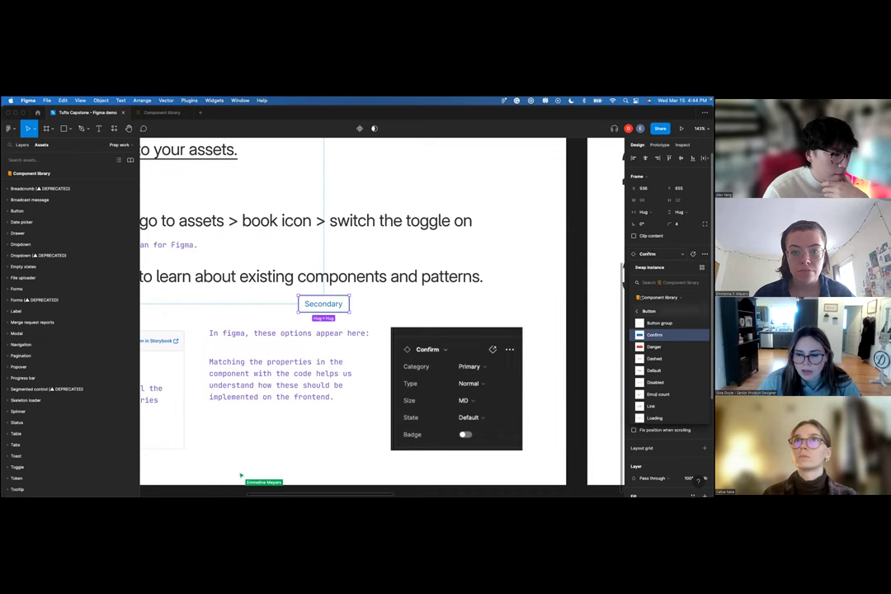
pyautogui.click(663, 348)
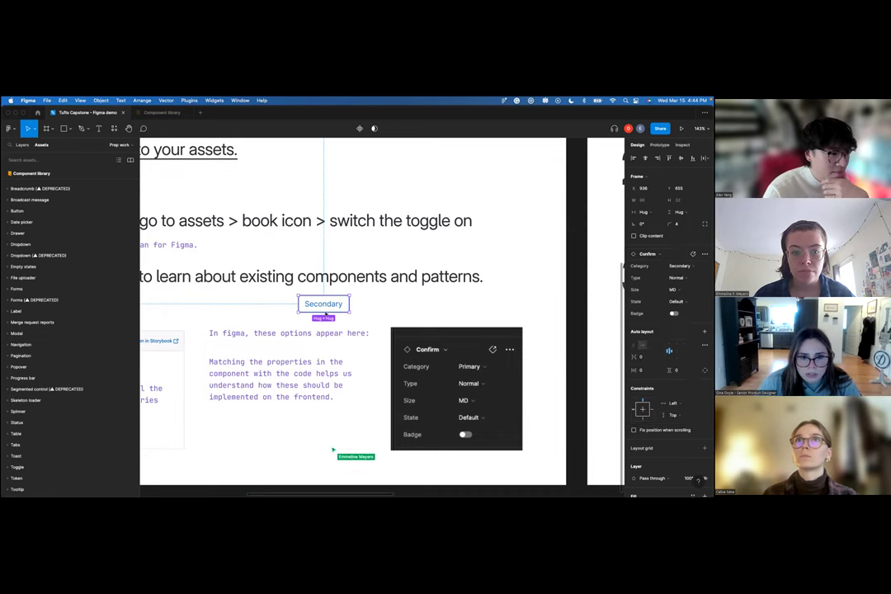
pyautogui.click(679, 266)
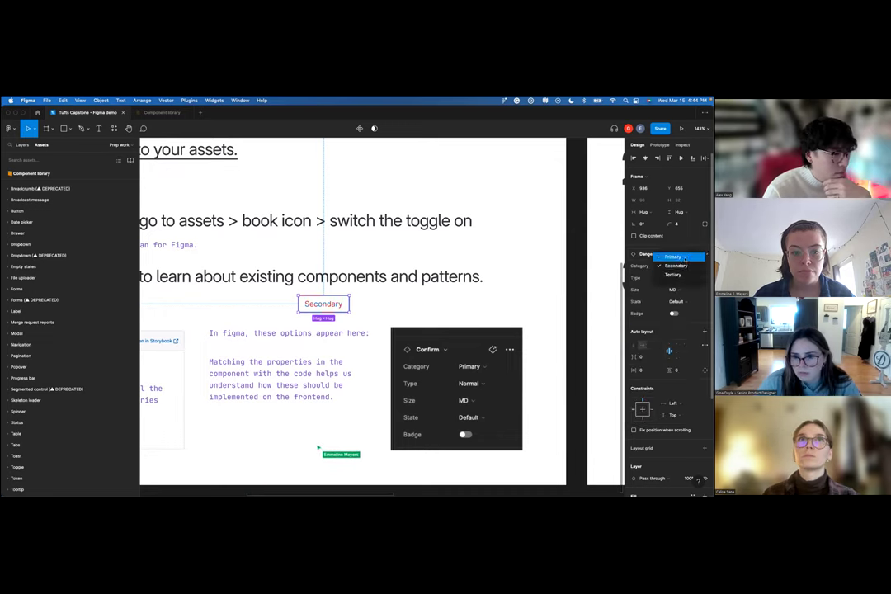
pyautogui.click(675, 258)
pyautogui.click(375, 309)
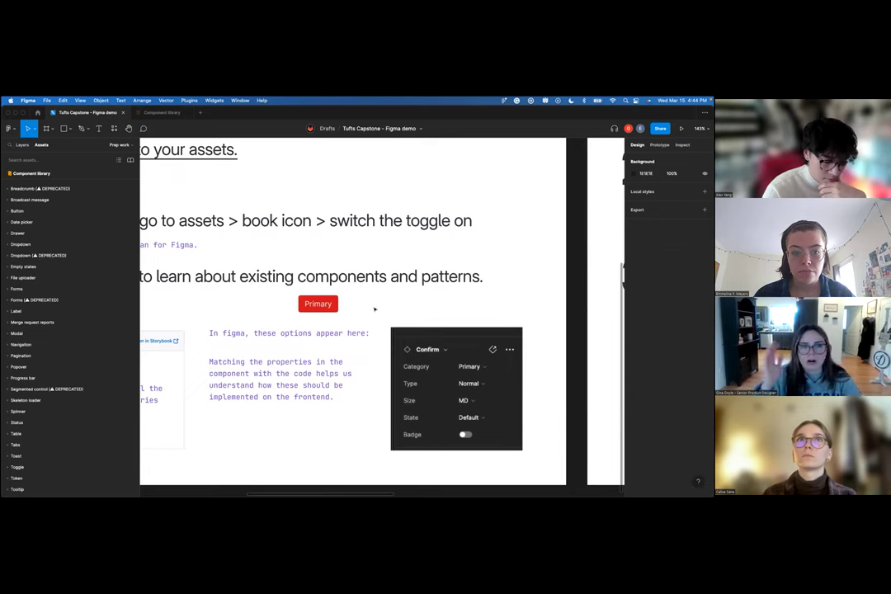
# - Move the red Danger button back beside the "Example: button" text
pyautogui.click(318, 304)
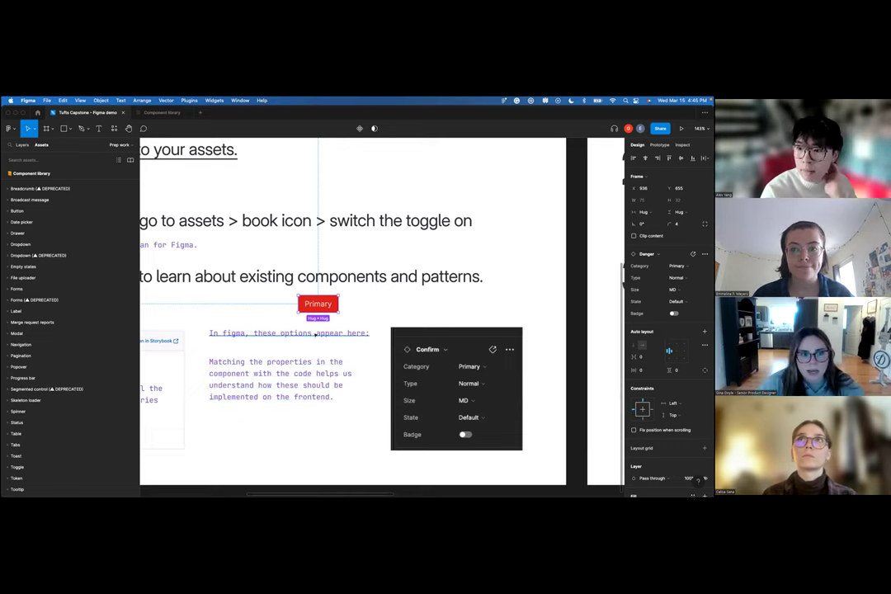
pyautogui.click(536, 278)
pyautogui.hscroll(-3, 535, 278)
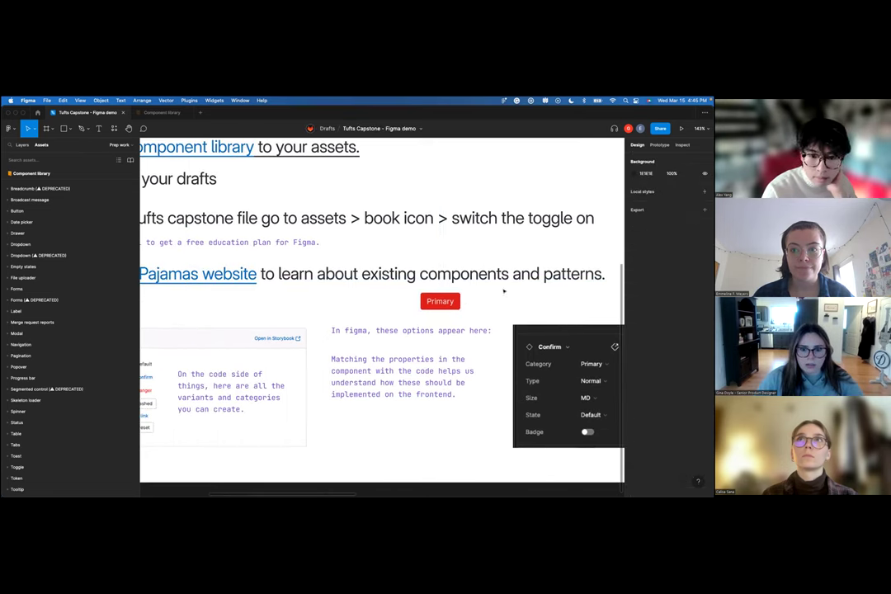
pyautogui.scroll(-2, 479, 294)
pyautogui.click(443, 301)
pyautogui.moveTo(445, 301); pyautogui.dragTo(218, 305)
pyautogui.click(280, 308)
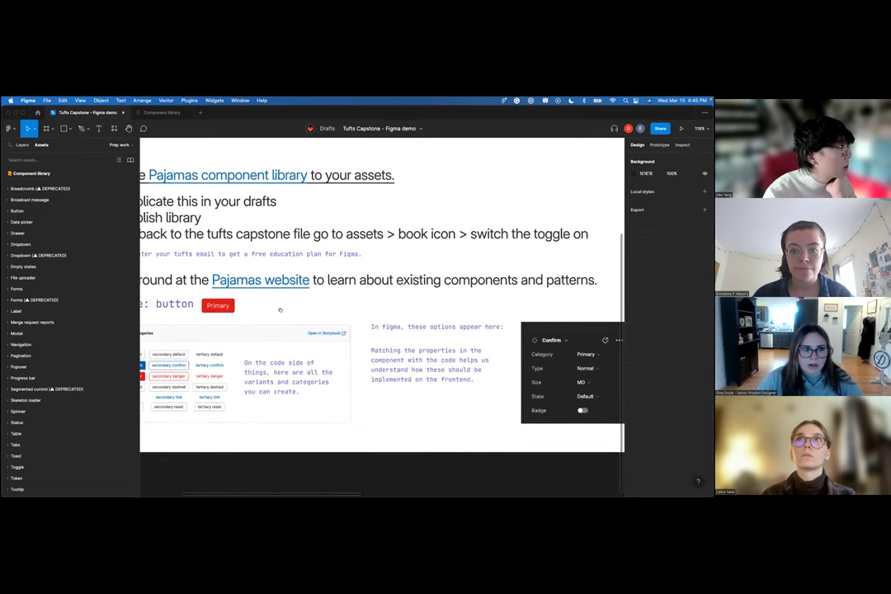
# - Open the Exercise page and examine the "Screen capture - what we want to build" frame and the neighbouring empty frame
pyautogui.click(120, 144)
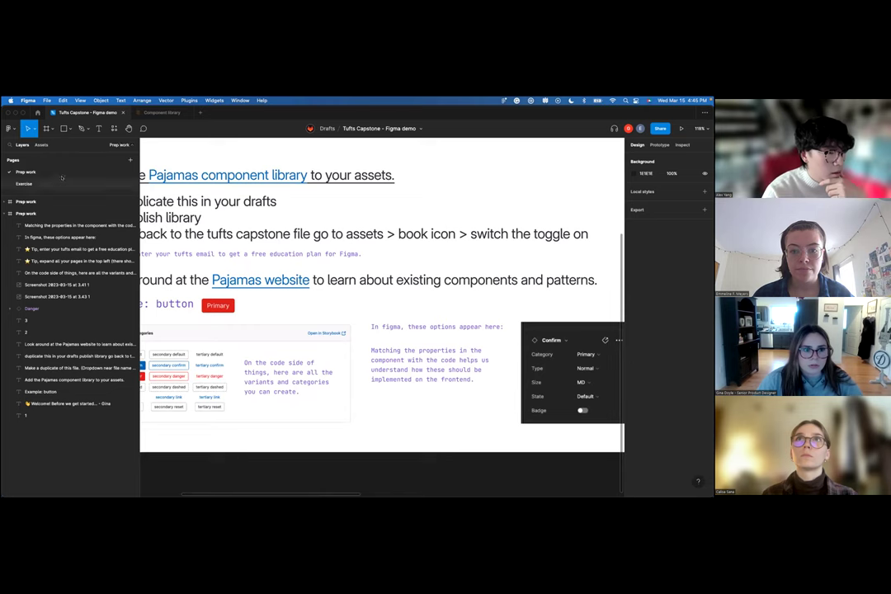
pyautogui.click(25, 183)
pyautogui.scroll(-3, 242, 162)
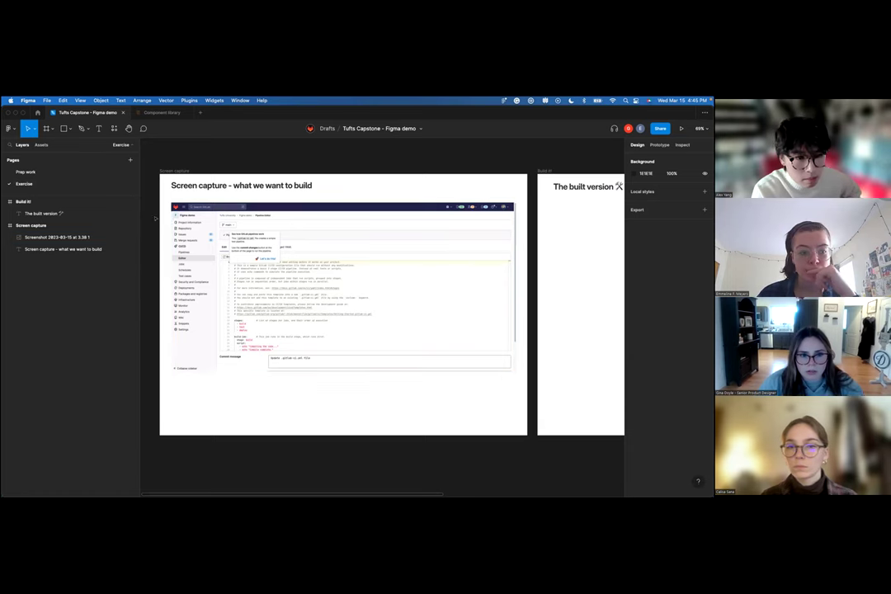
pyautogui.scroll(2, 170, 221)
pyautogui.scroll(5, 170, 221)
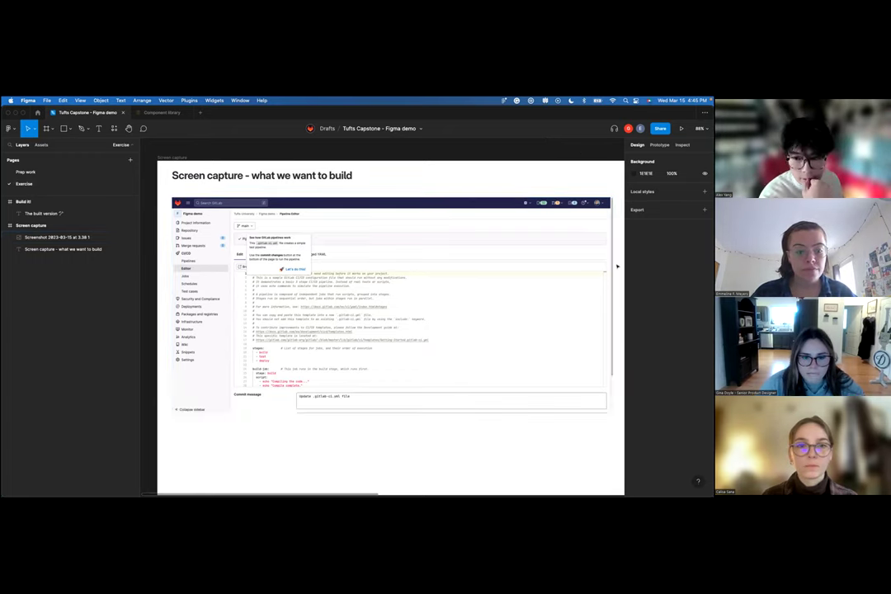
pyautogui.scroll(2, 617, 267)
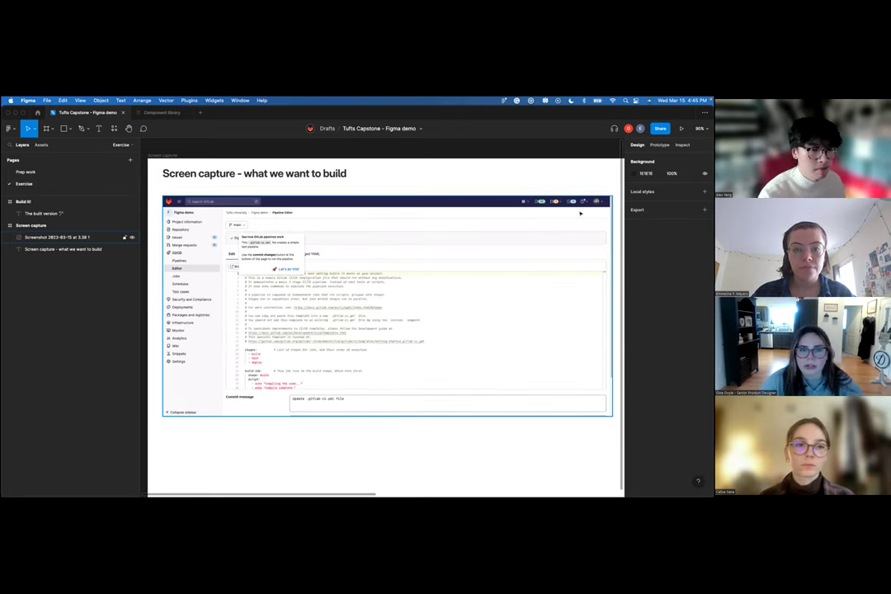
pyautogui.hscroll(3, 267, 211)
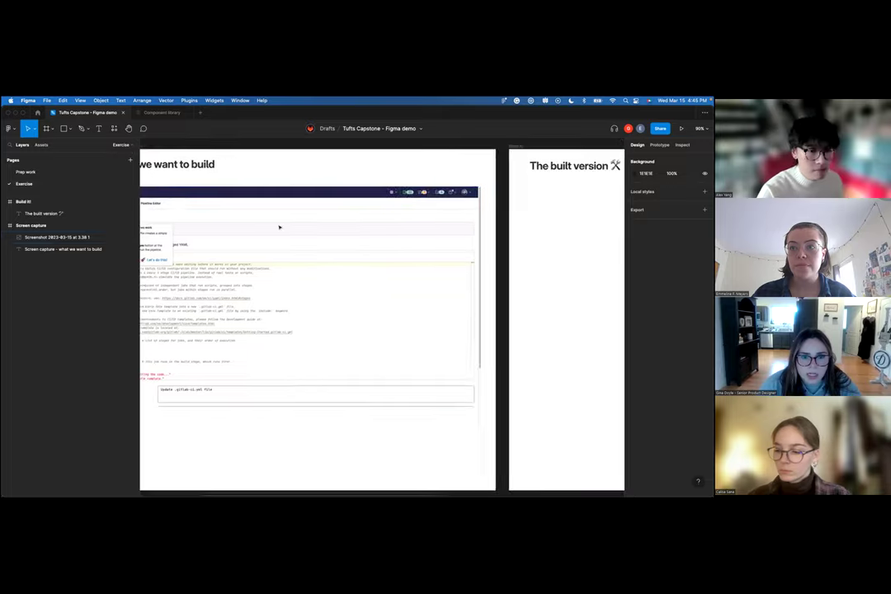
pyautogui.hscroll(-6, 281, 227)
pyautogui.hscroll(2, 318, 260)
pyautogui.hscroll(5, 319, 260)
pyautogui.scroll(1, 321, 247)
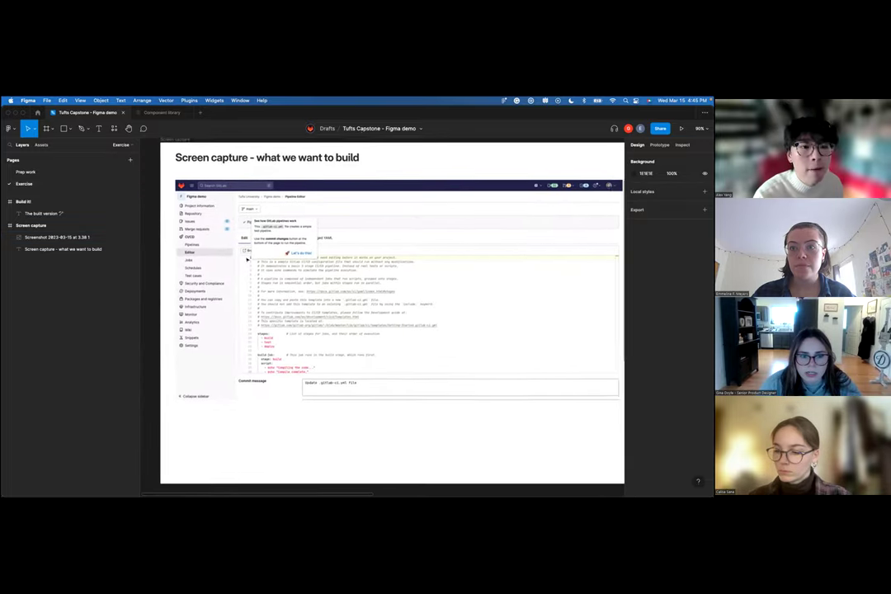
pyautogui.scroll(-2, 278, 246)
pyautogui.hscroll(3, 279, 248)
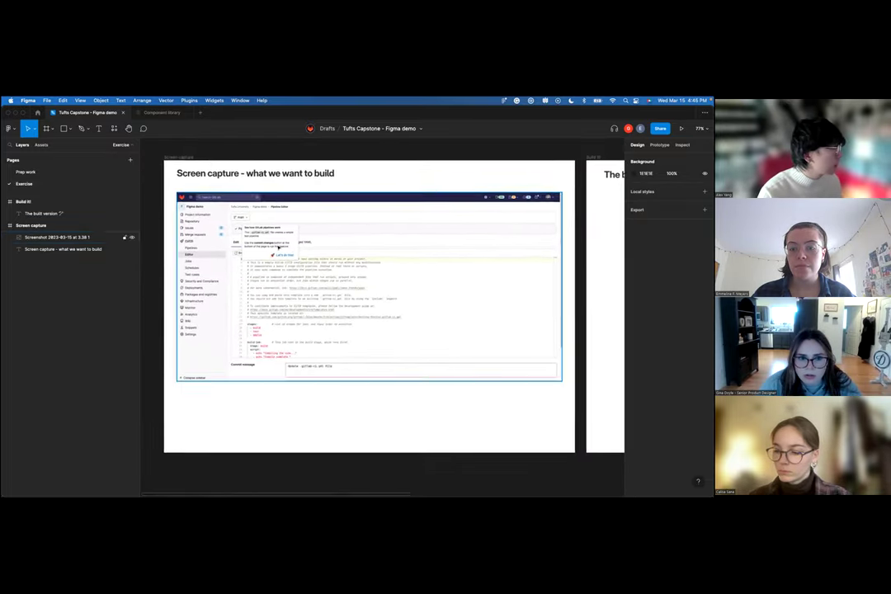
# - Move the "The built version" heading out of the Build it! frame to just above it and recolour the text white
pyautogui.hscroll(5, 278, 247)
pyautogui.scroll(-2, 280, 246)
pyautogui.moveTo(281, 245); pyautogui.dragTo(266, 206)
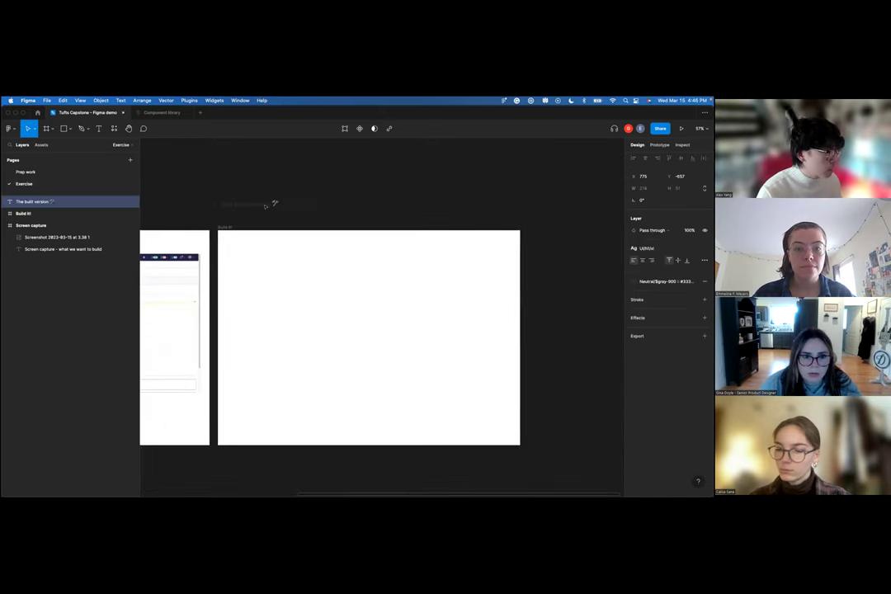
pyautogui.click(657, 281)
pyautogui.click(663, 350)
pyautogui.click(610, 321)
pyautogui.hscroll(-5, 268, 271)
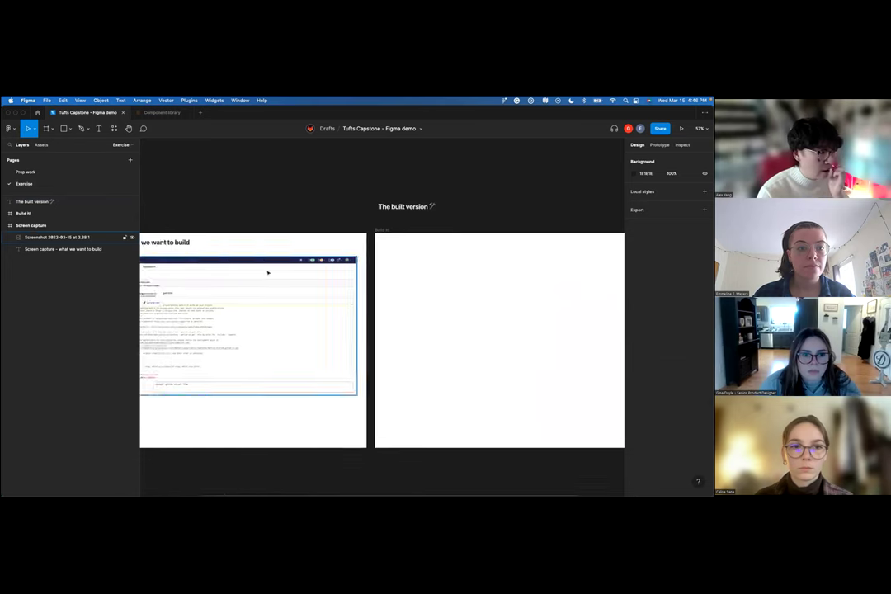
# - Add a 1440 × 1024 Desktop preset frame next to the Build it! frame, and delete the extra frame again
pyautogui.hscroll(4, 266, 300)
pyautogui.scroll(3, 345, 303)
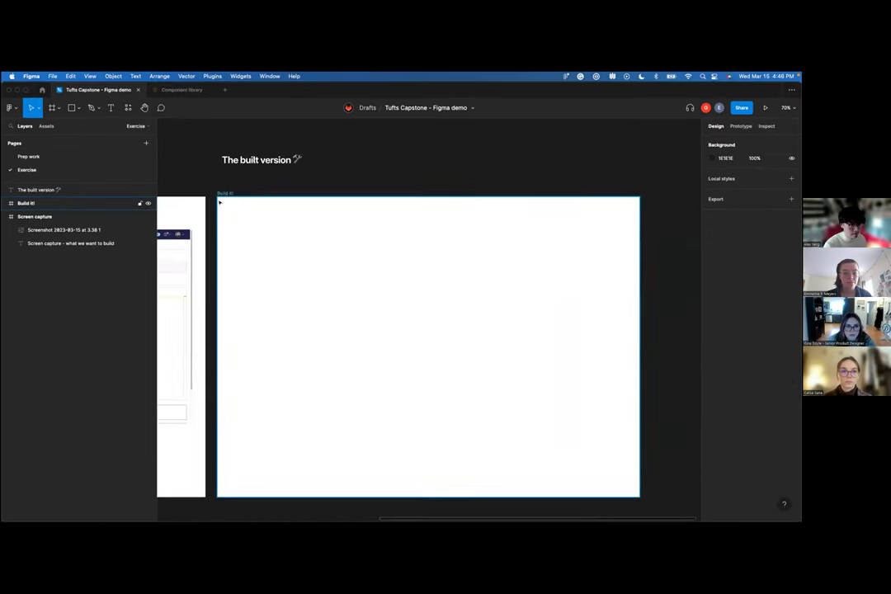
pyautogui.click(33, 203)
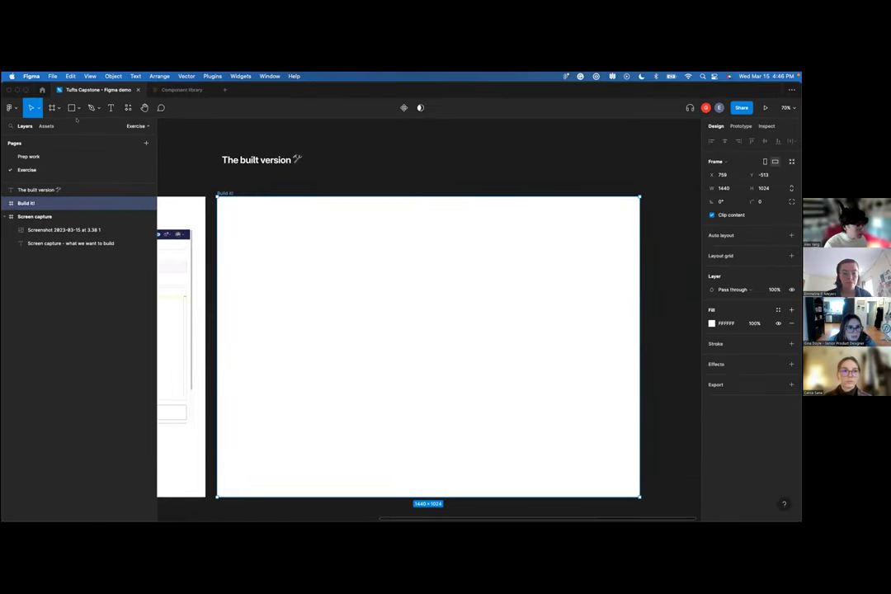
pyautogui.click(58, 108)
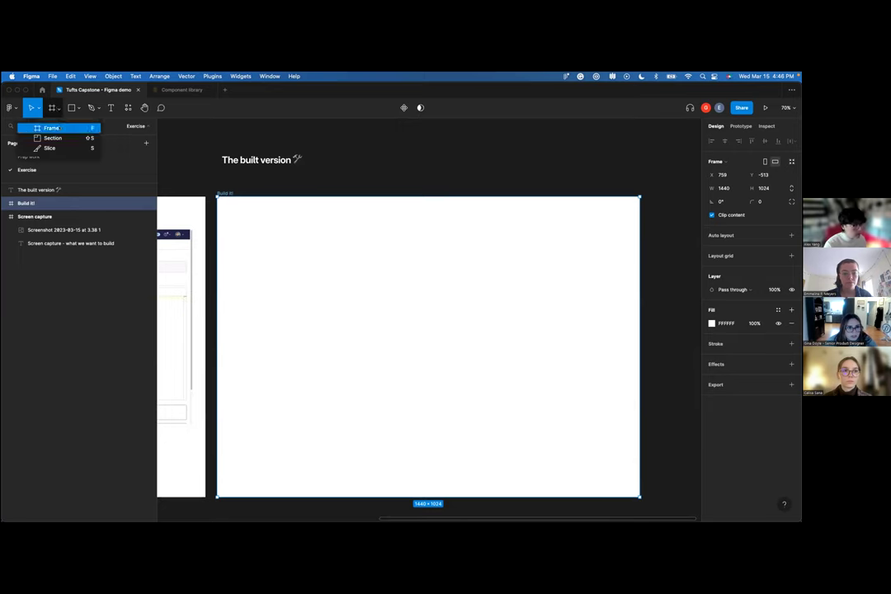
pyautogui.click(60, 128)
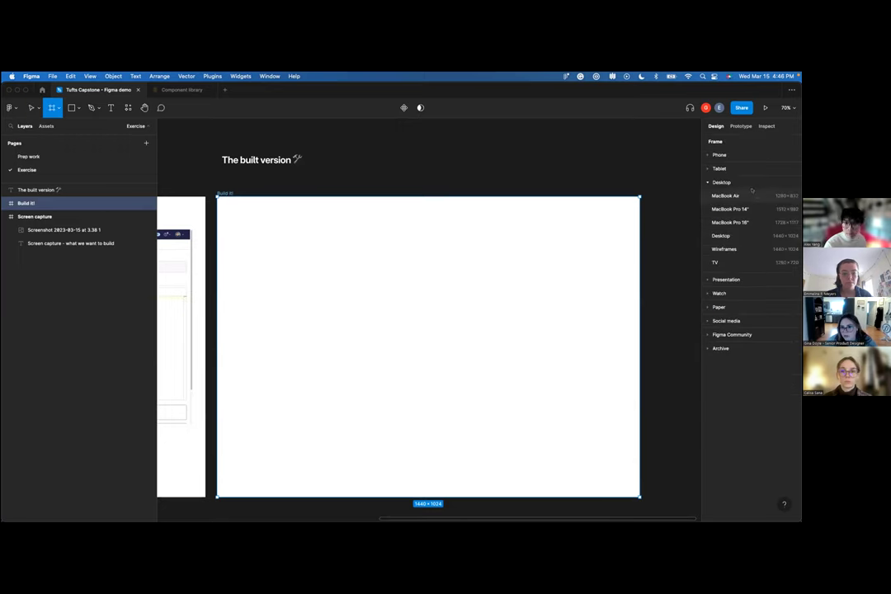
pyautogui.click(767, 236)
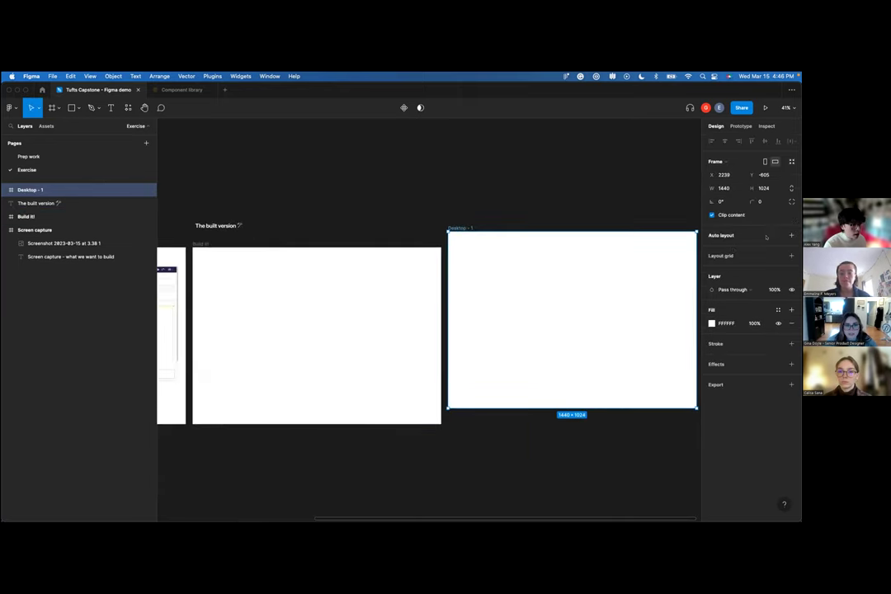
pyautogui.hscroll(-3, 484, 251)
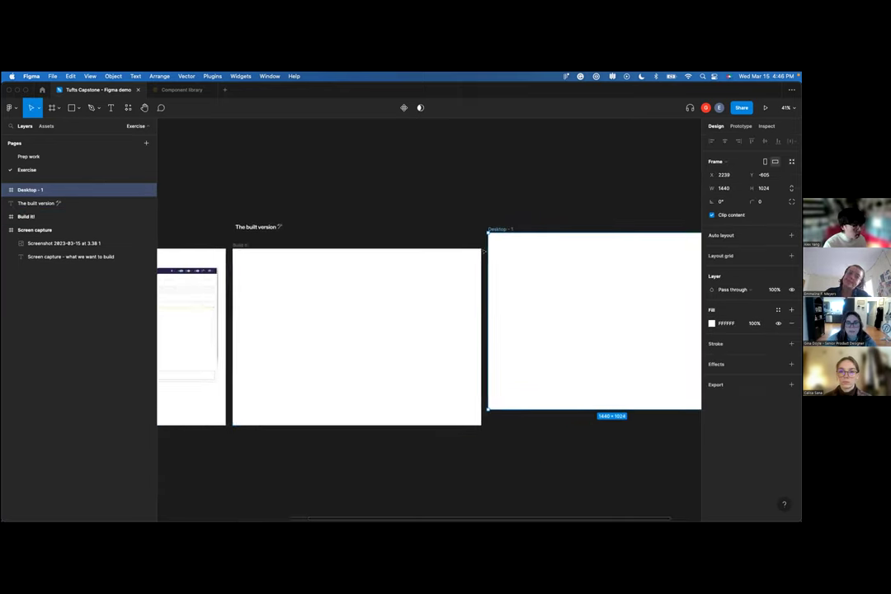
pyautogui.click(296, 277)
pyautogui.click(550, 277)
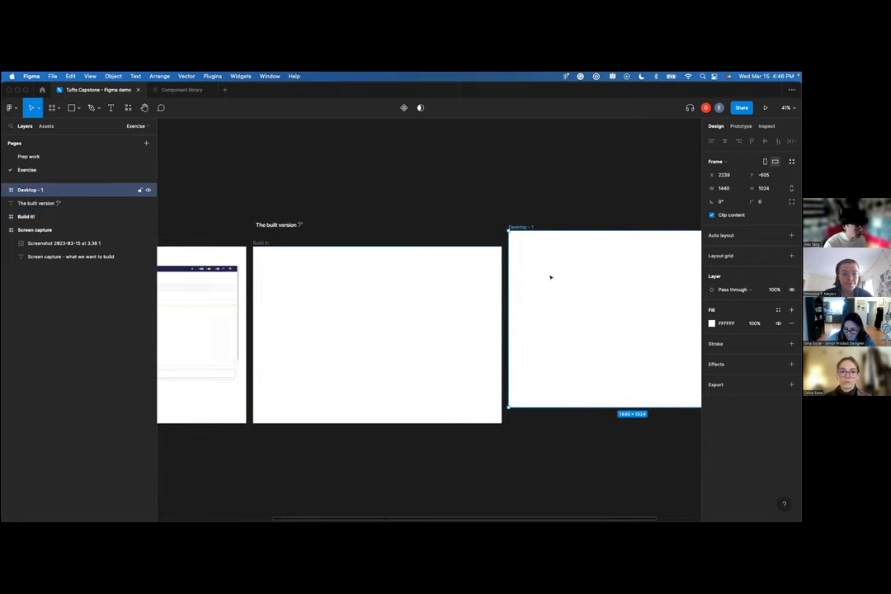
pyautogui.press('Delete')
# - Place the library's Navigation Sidebar component in the Build it! frame at X 0, Y 0, and compare it with the screen capture
pyautogui.keyDown('ctrl'); pyautogui.scroll(5, 305, 299); pyautogui.keyUp('ctrl')
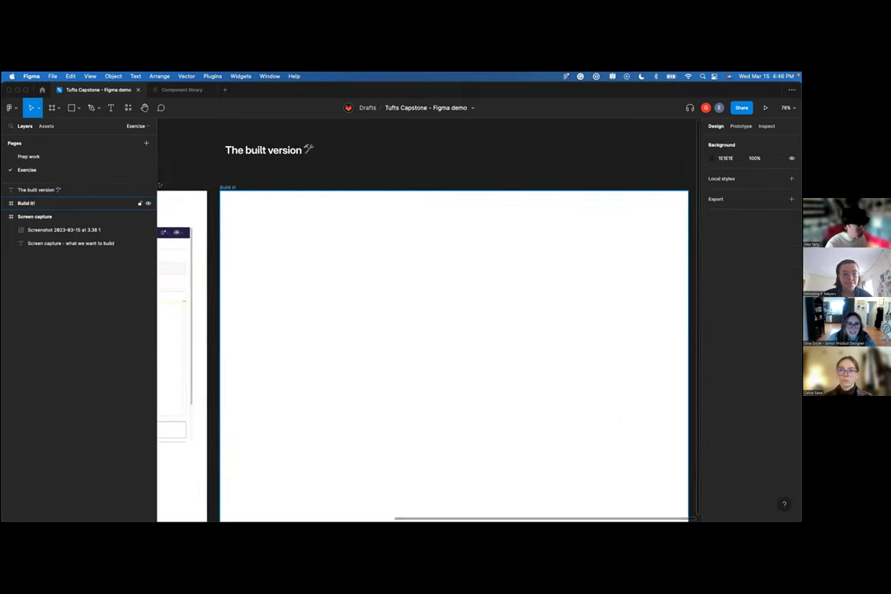
pyautogui.click(47, 125)
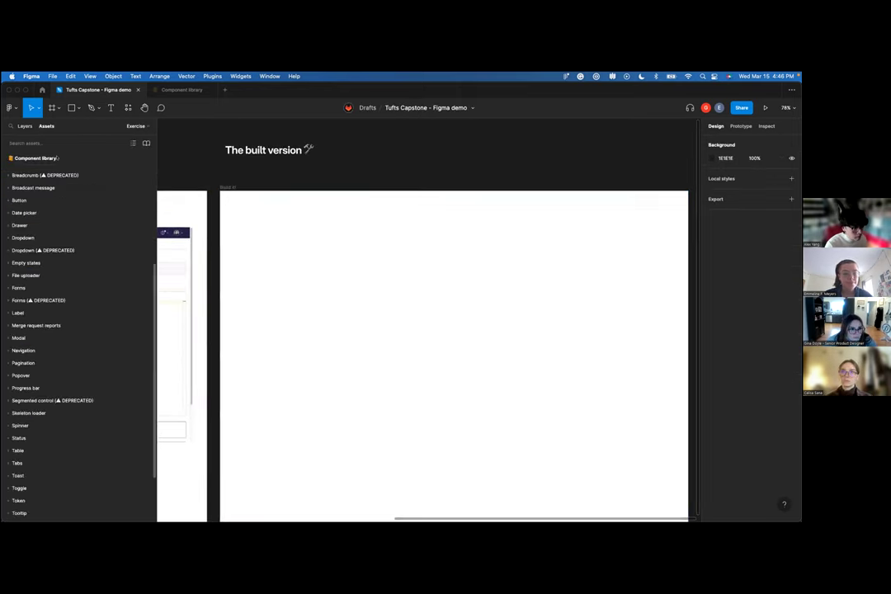
pyautogui.scroll(-2, 49, 272)
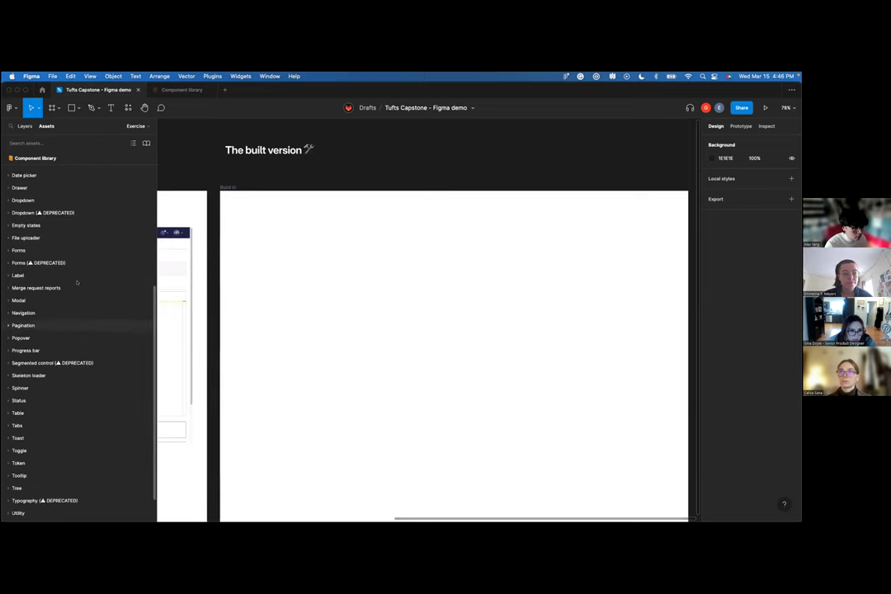
pyautogui.click(63, 314)
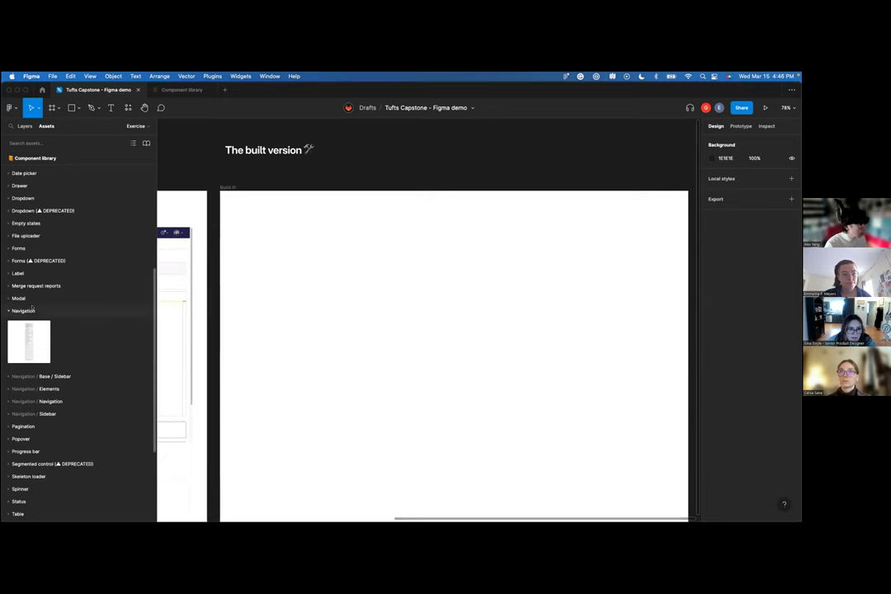
pyautogui.moveTo(29, 341); pyautogui.dragTo(274, 317)
pyautogui.click(358, 310)
pyautogui.click(288, 279)
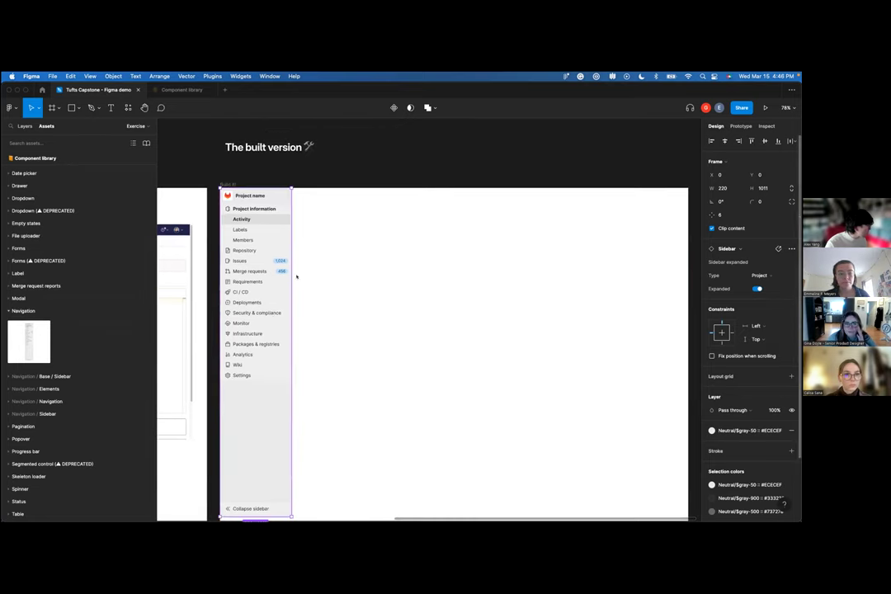
pyautogui.hscroll(-10, 378, 274)
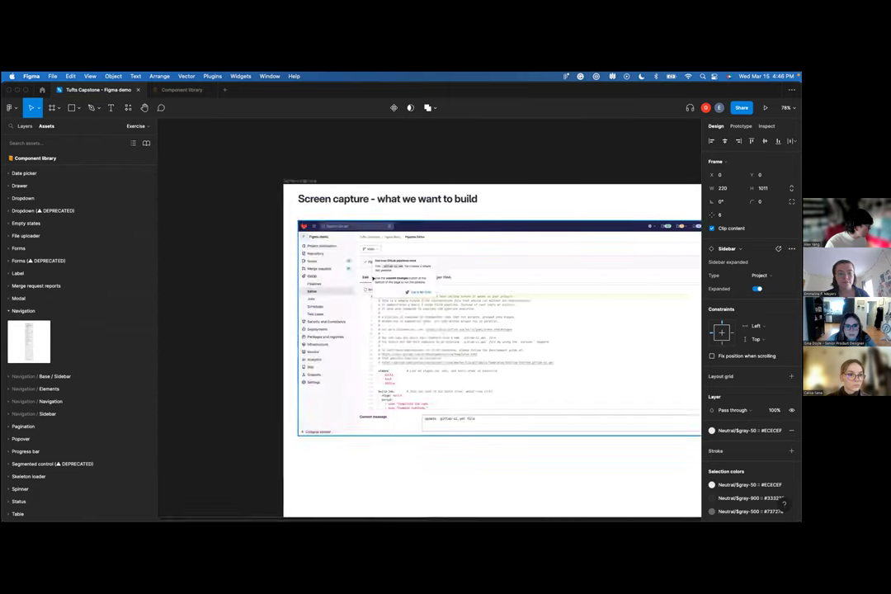
# - Try other Type variants of the sidebar, including Group, and return it to Project
pyautogui.hscroll(10, 324, 249)
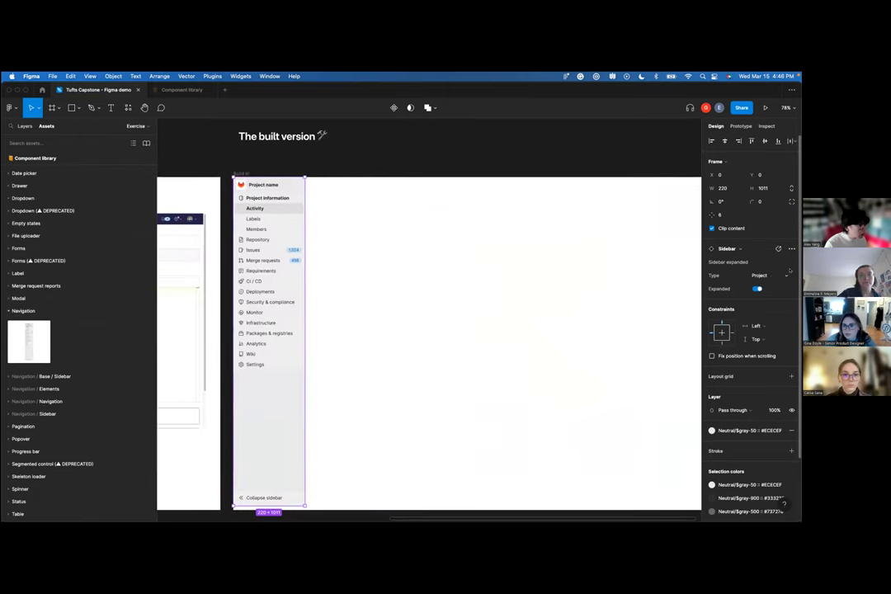
pyautogui.click(788, 274)
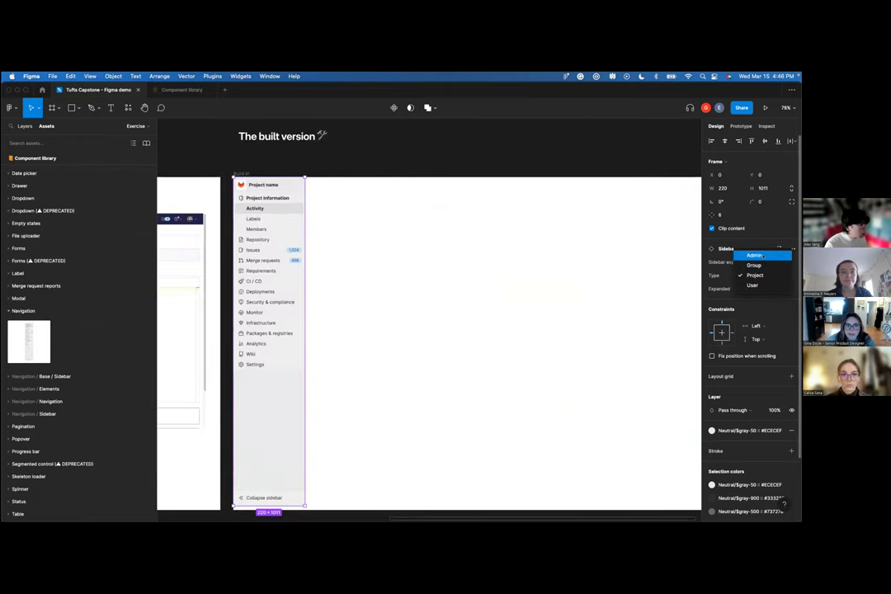
pyautogui.click(763, 256)
pyautogui.click(759, 271)
pyautogui.click(755, 285)
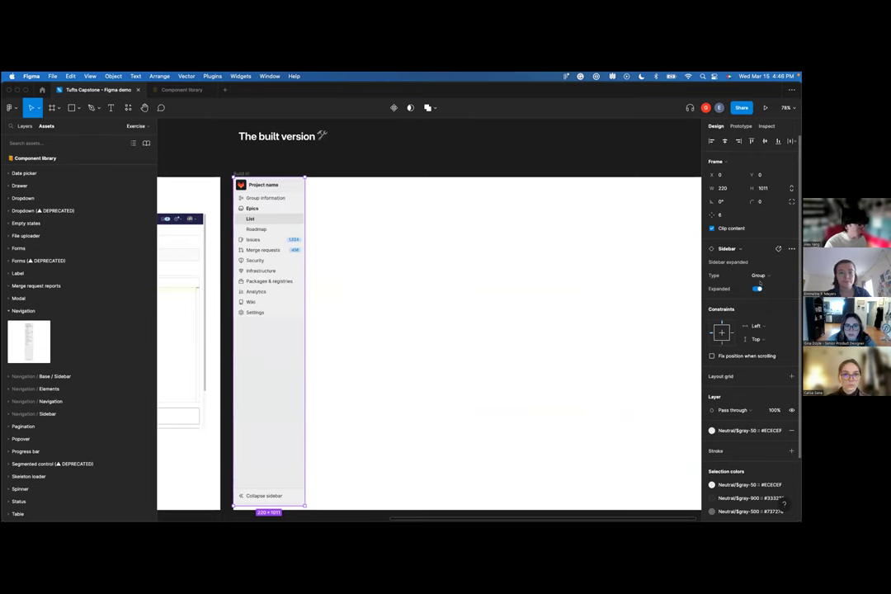
pyautogui.click(763, 275)
pyautogui.click(764, 285)
# - Move the sidebar down to the Build it! frame's bottom edge and place the library's Header component at X 0, Y 0
pyautogui.moveTo(291, 270); pyautogui.dragTo(292, 265)
pyautogui.click(391, 274)
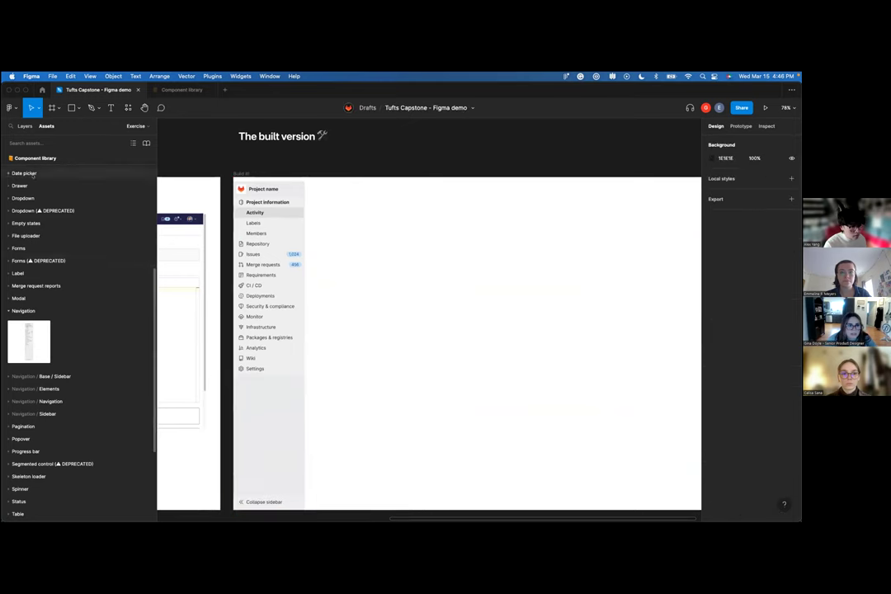
pyautogui.click(23, 311)
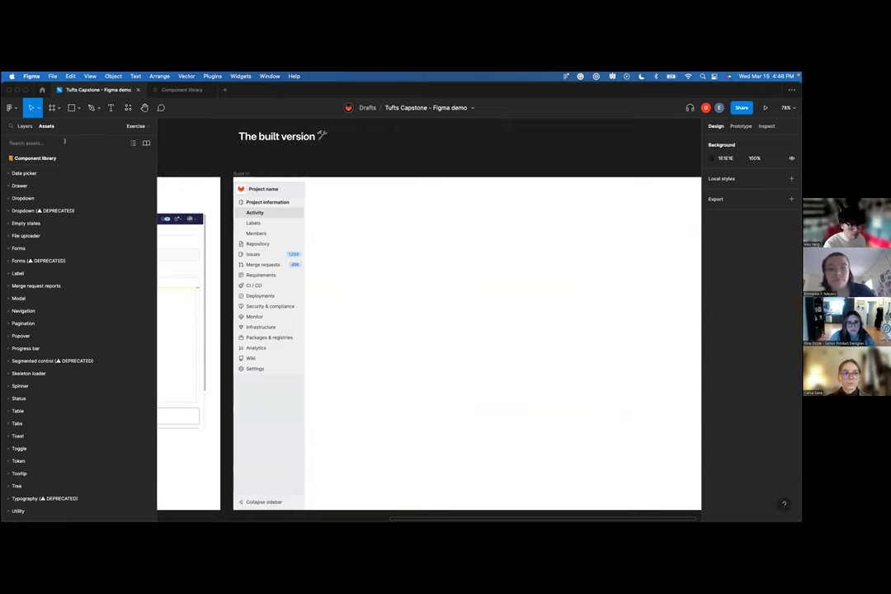
pyautogui.write('header')
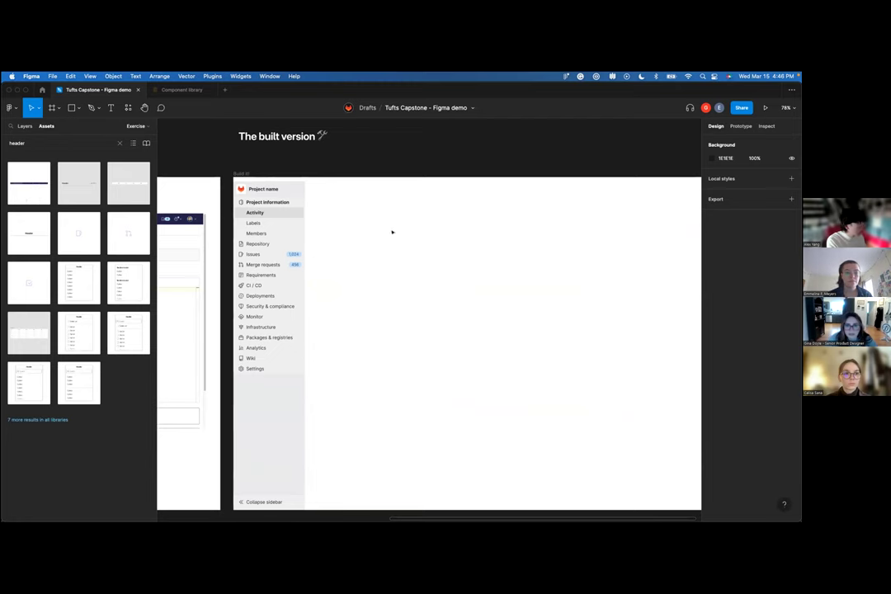
pyautogui.moveTo(392, 232); pyautogui.dragTo(371, 183)
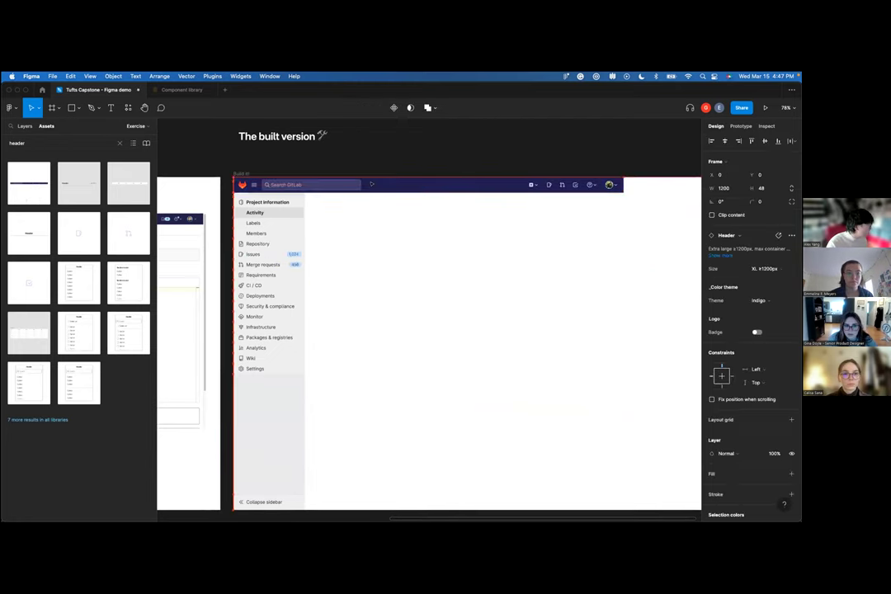
# - Shorten the sidebar so it starts directly beneath the header, and stretch the header to the full width of the Build it! frame
pyautogui.press('Escape')
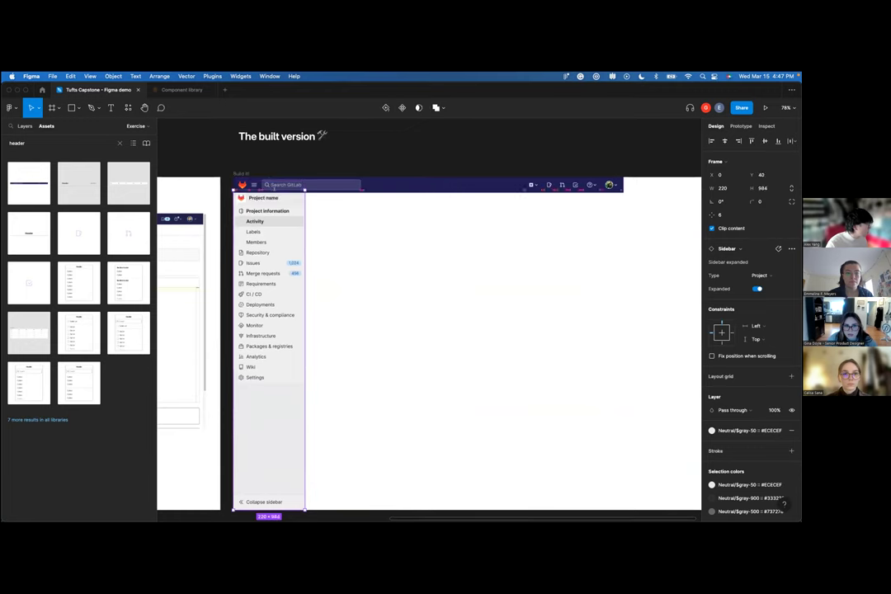
pyautogui.click(399, 189)
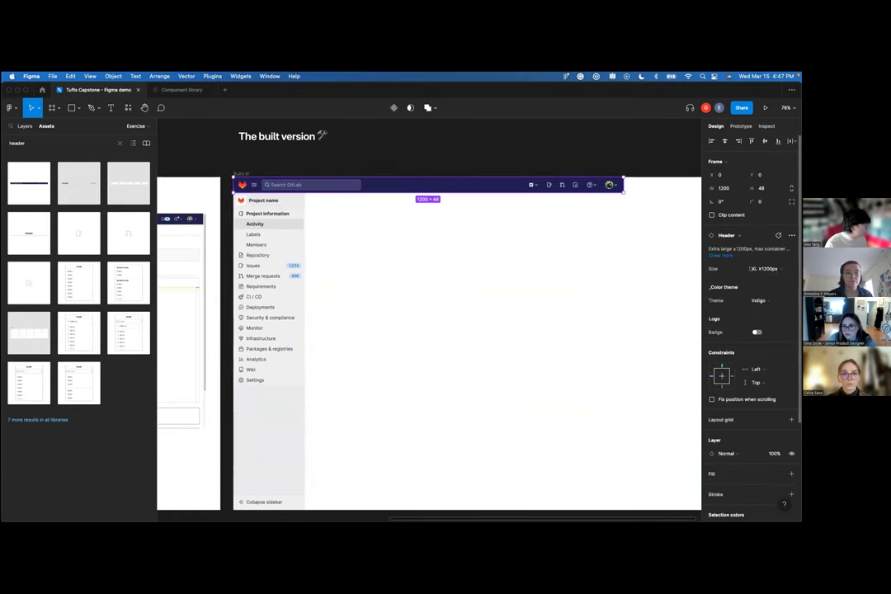
pyautogui.hscroll(2, 319, 221)
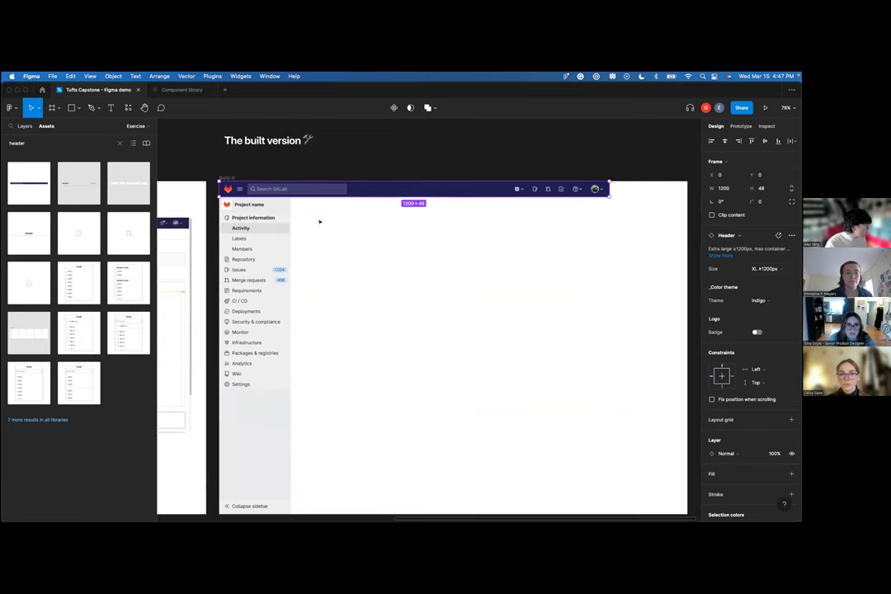
pyautogui.click(227, 178)
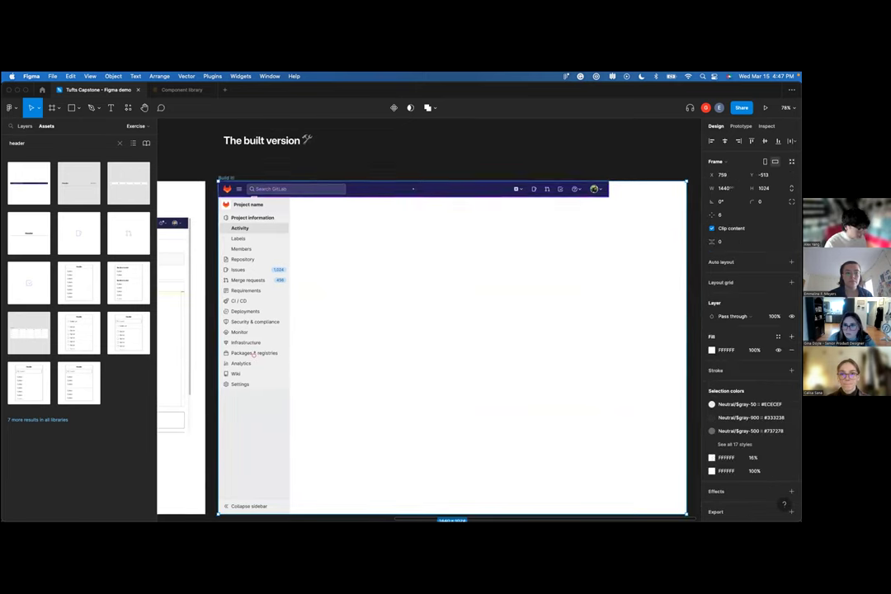
pyautogui.click(361, 186)
pyautogui.hscroll(1, 591, 228)
pyautogui.moveTo(596, 186); pyautogui.dragTo(675, 189)
pyautogui.click(600, 155)
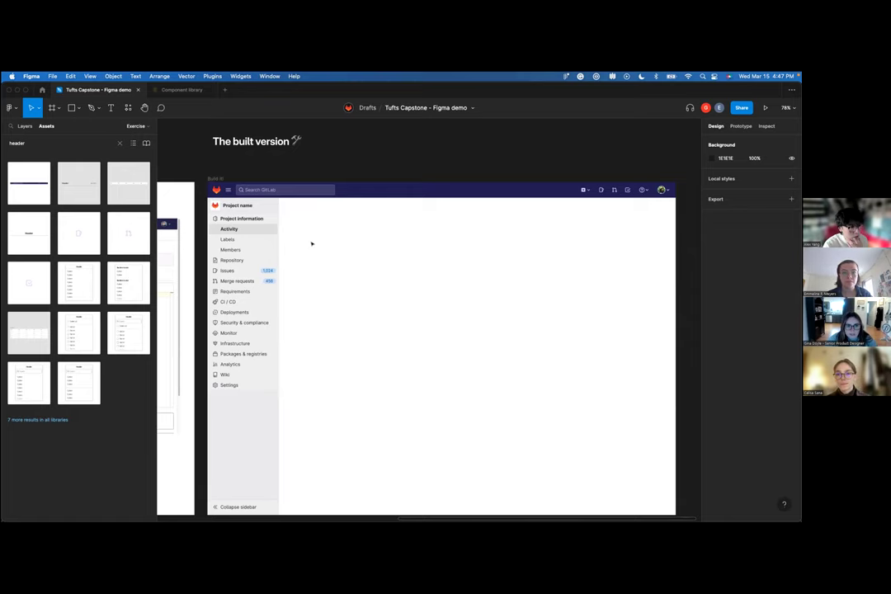
# - Examine the sidebar's menu items in the screen capture and compare them with the sidebar in the Build it! frame
pyautogui.scroll(-1, 404, 258)
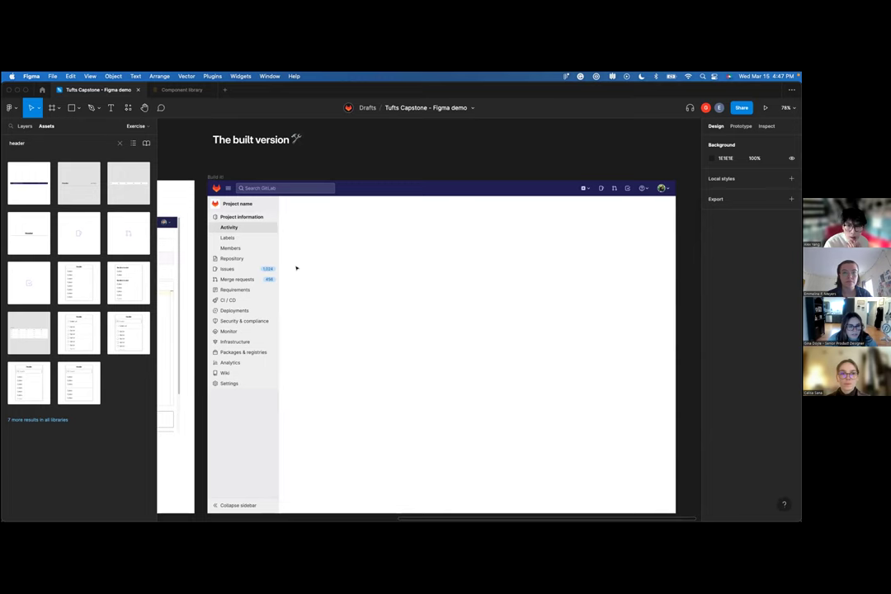
pyautogui.hscroll(-10, 325, 263)
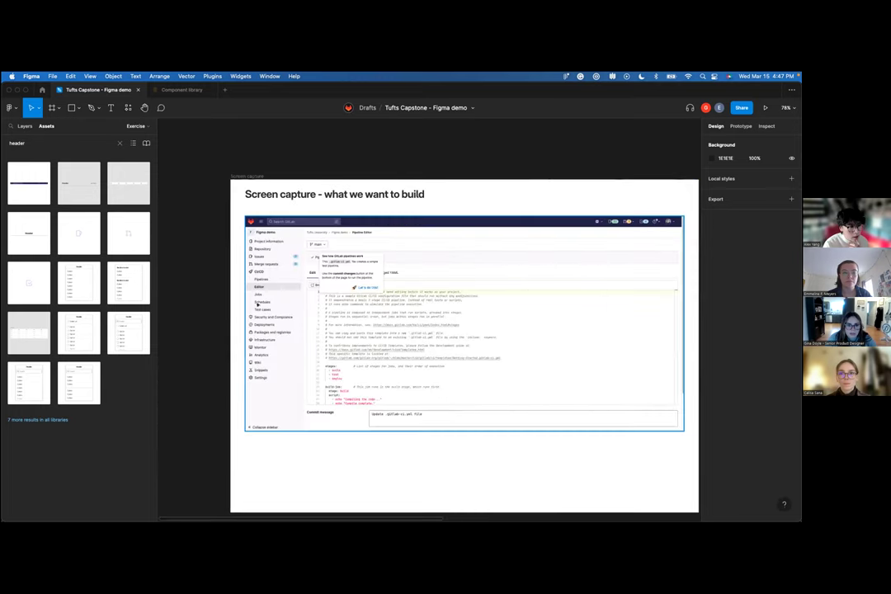
pyautogui.click(257, 304)
pyautogui.scroll(5, 258, 303)
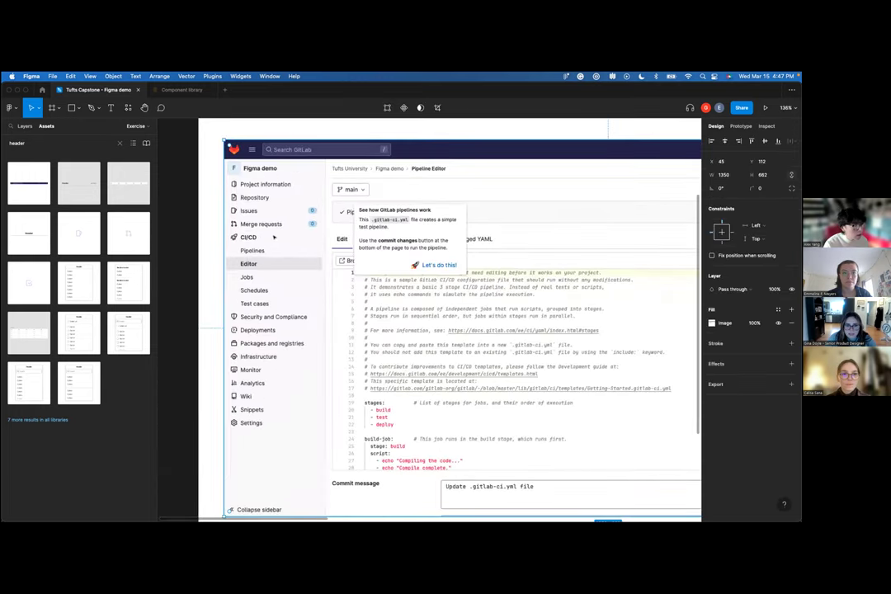
pyautogui.scroll(-3, 281, 245)
pyautogui.hscroll(10, 330, 214)
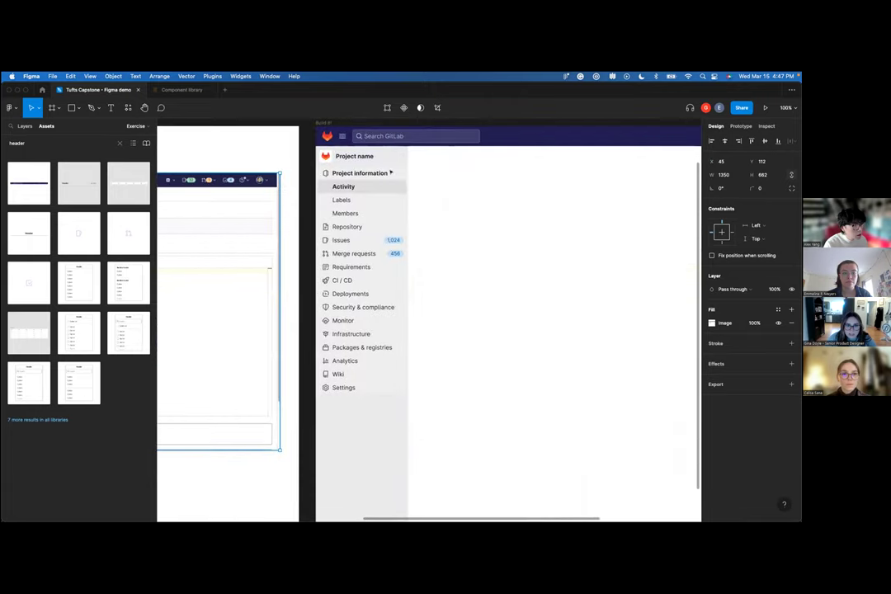
pyautogui.scroll(3, 372, 175)
# - Try the Default state on the Project information menu item, undo it, and delete the Activity, Labels and Members sub-items instead
pyautogui.click(371, 174)
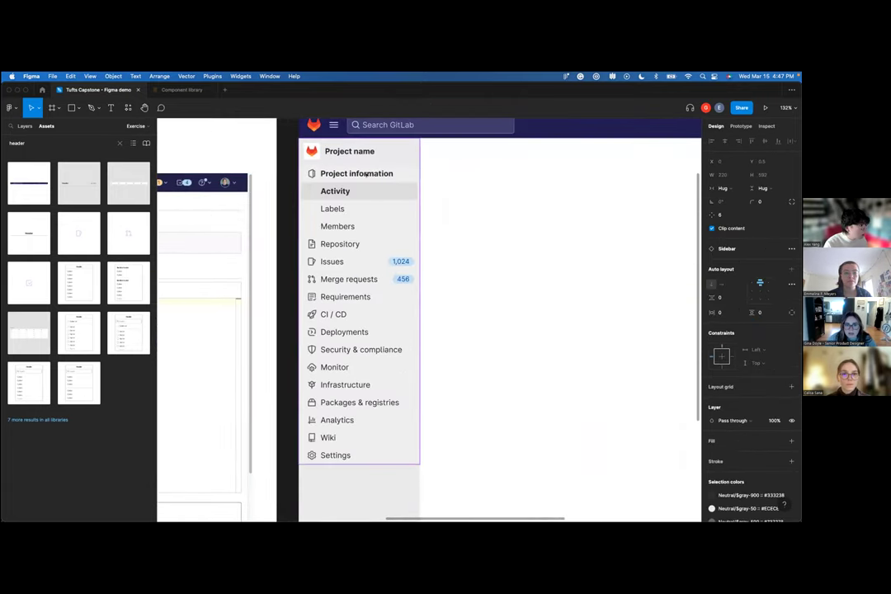
pyautogui.doubleClick(368, 174)
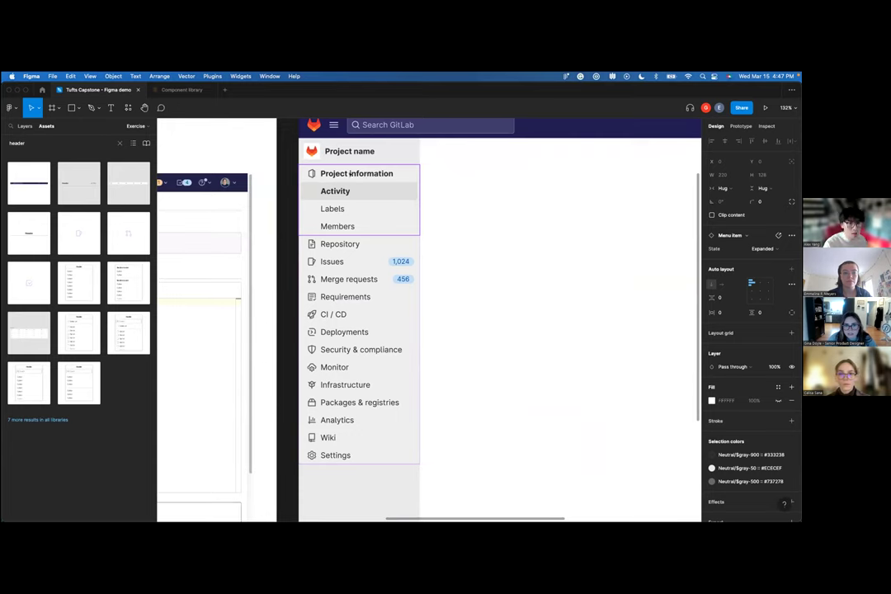
pyautogui.click(762, 248)
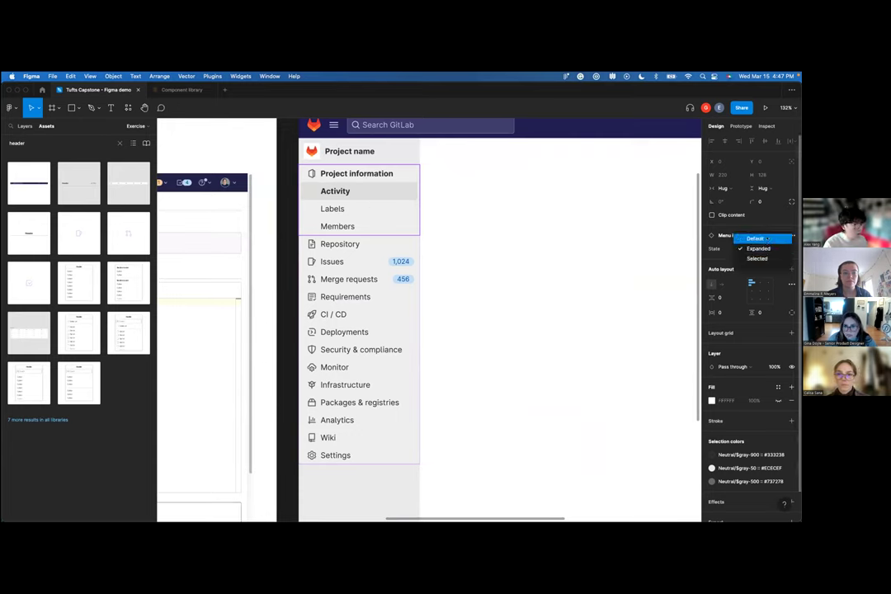
pyautogui.click(765, 238)
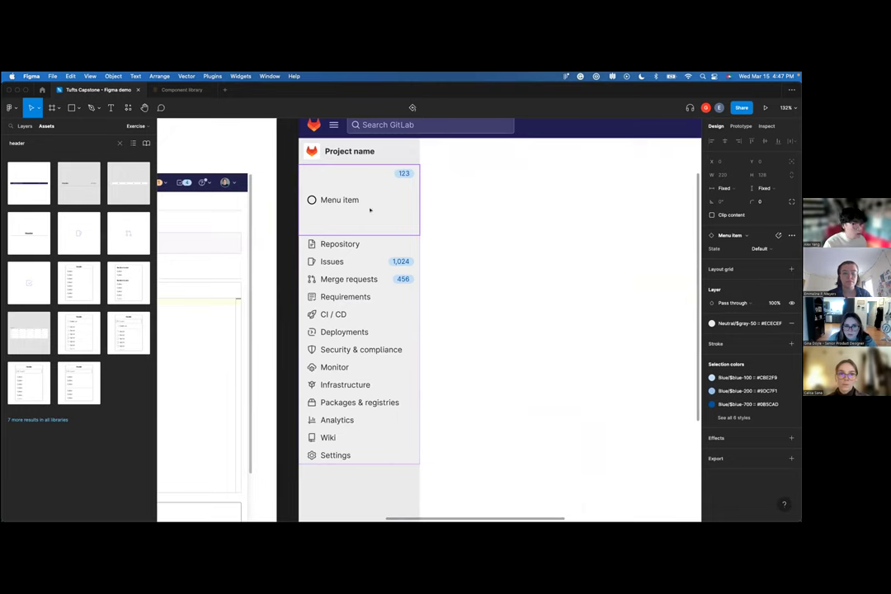
pyautogui.hotkey('ctrl', 'z')
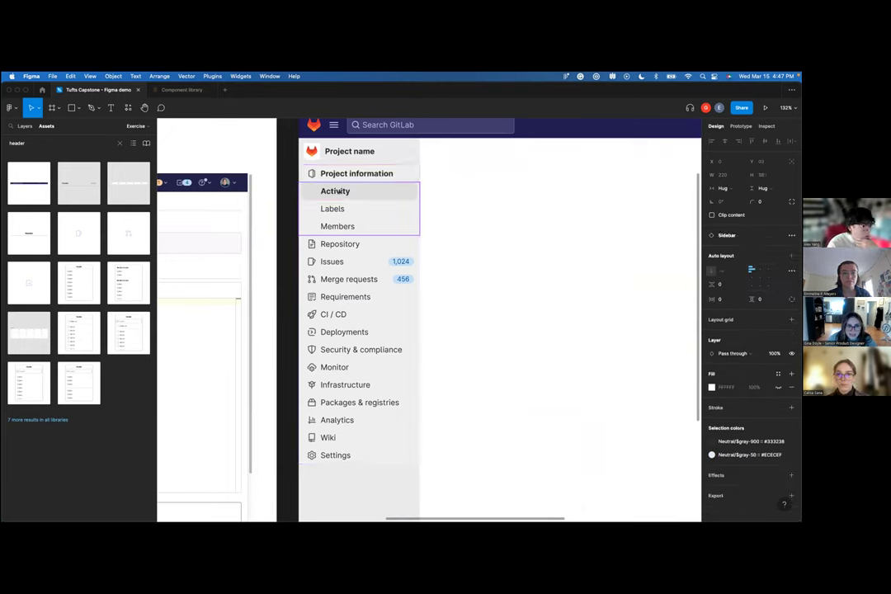
pyautogui.press('BackSpace')
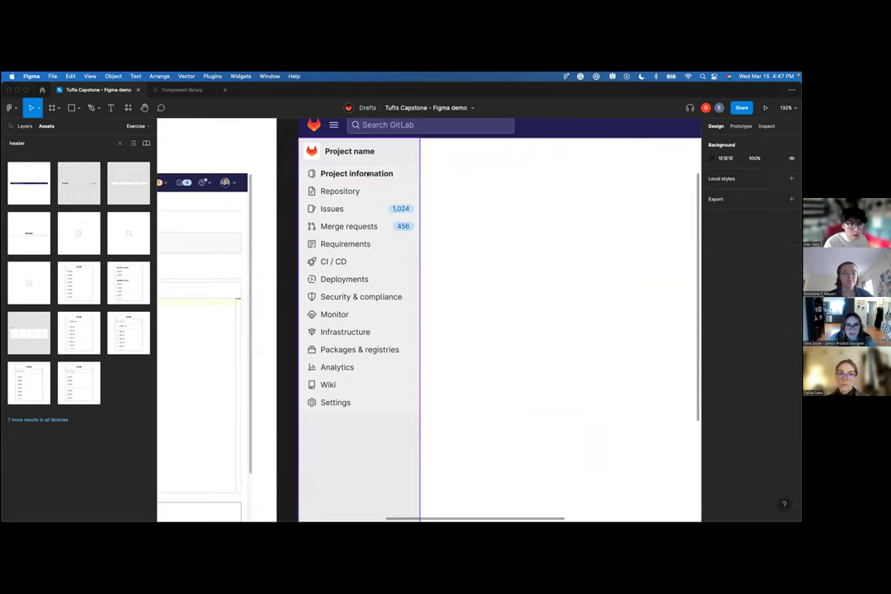
# - Try the Default state once more on the emptied Project information menu item and undo it
pyautogui.click(368, 174)
pyautogui.doubleClick(368, 174)
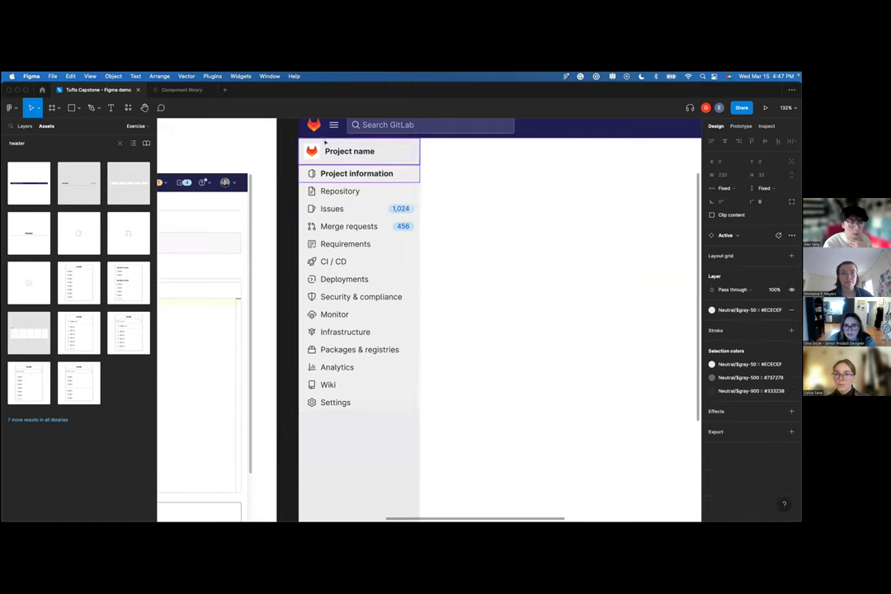
pyautogui.click(393, 175)
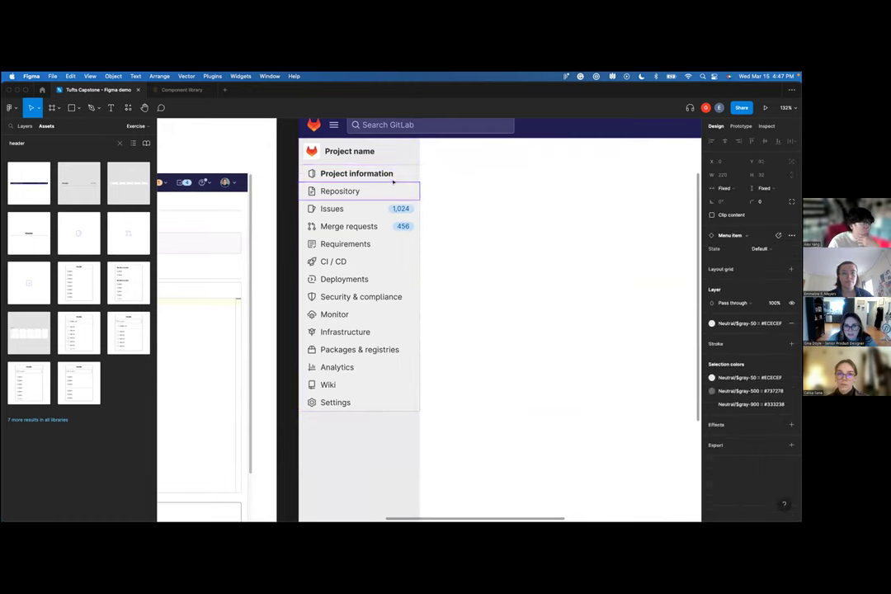
pyautogui.click(394, 176)
pyautogui.click(757, 248)
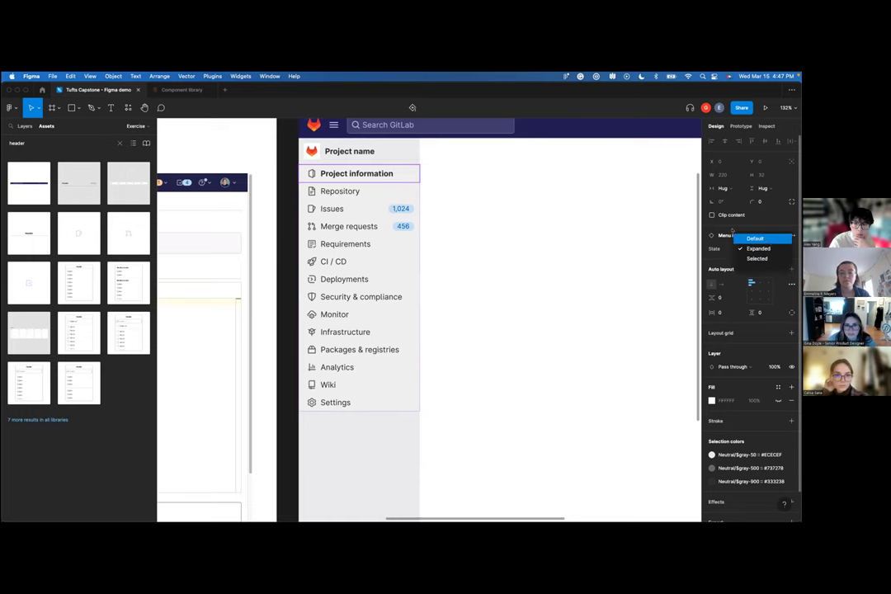
pyautogui.click(753, 238)
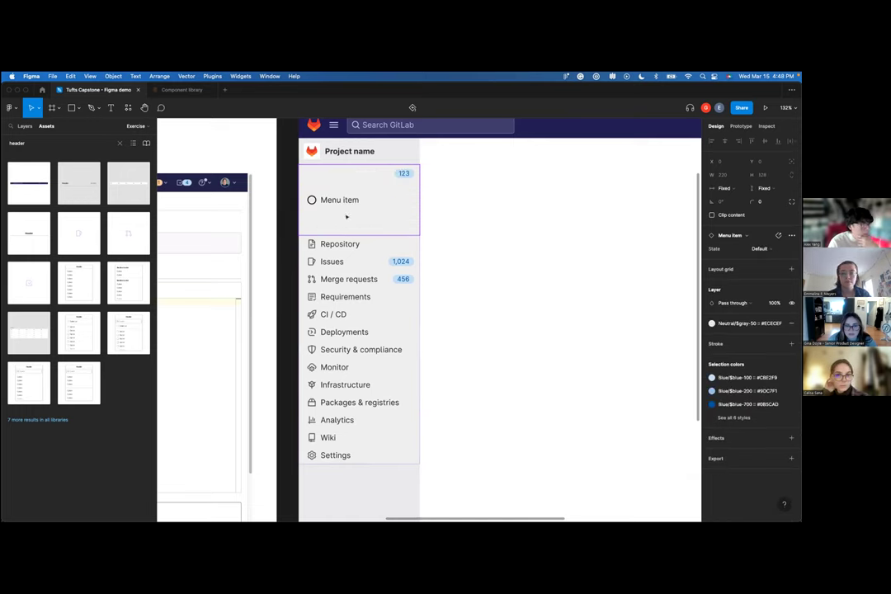
pyautogui.press('super+z')
# - Restyle the sidebar's Project information label from bold to the regular weight of the other menu items
pyautogui.keyDown('super'); pyautogui.click(351, 174); pyautogui.keyUp('super')
pyautogui.press('super+v')
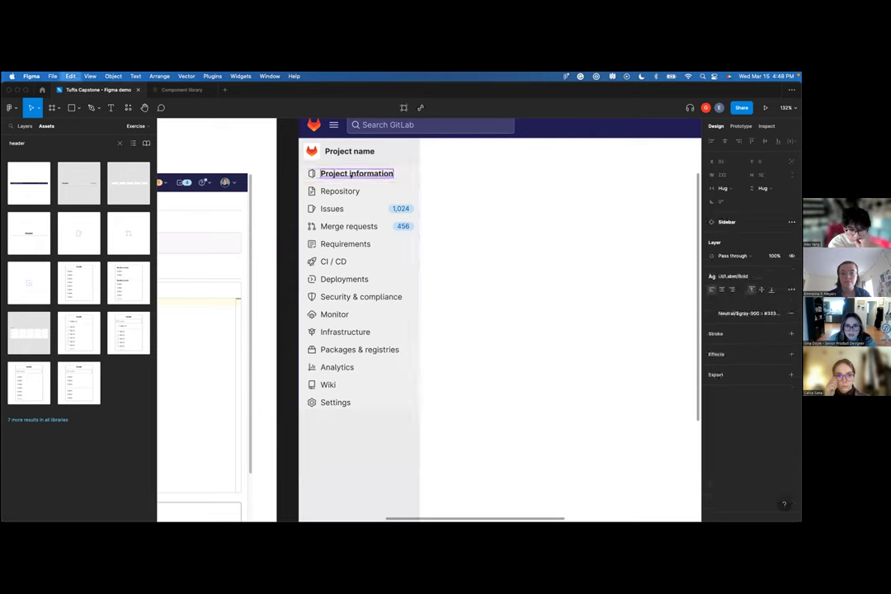
pyautogui.press('super+z')
pyautogui.press('super+z')
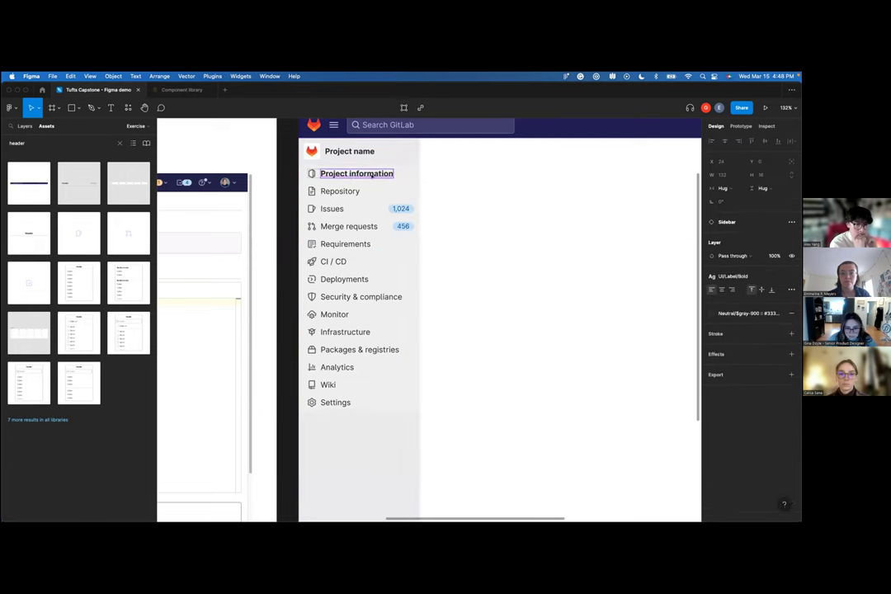
pyautogui.click(462, 205)
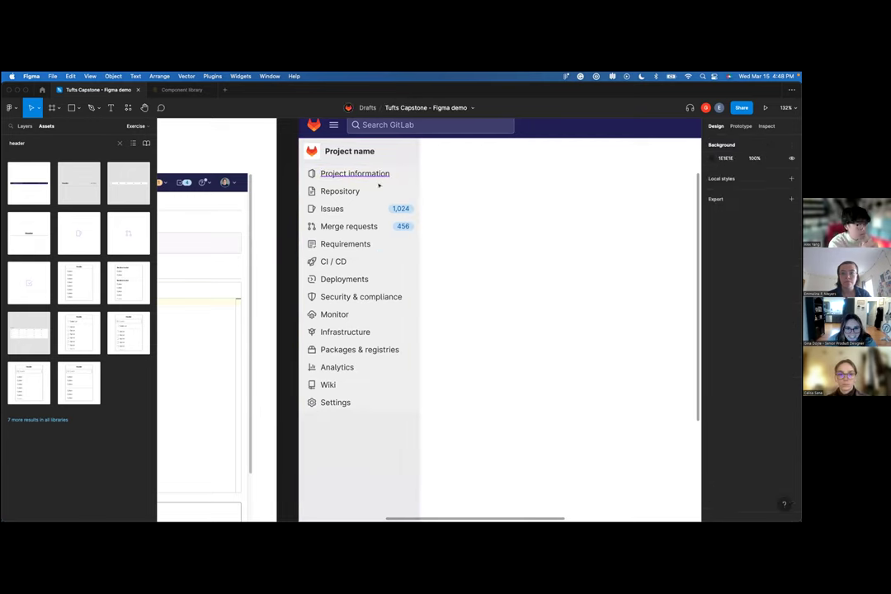
# - Set the State of the sidebar's CI / CD menu item to Expanded
pyautogui.click(371, 261)
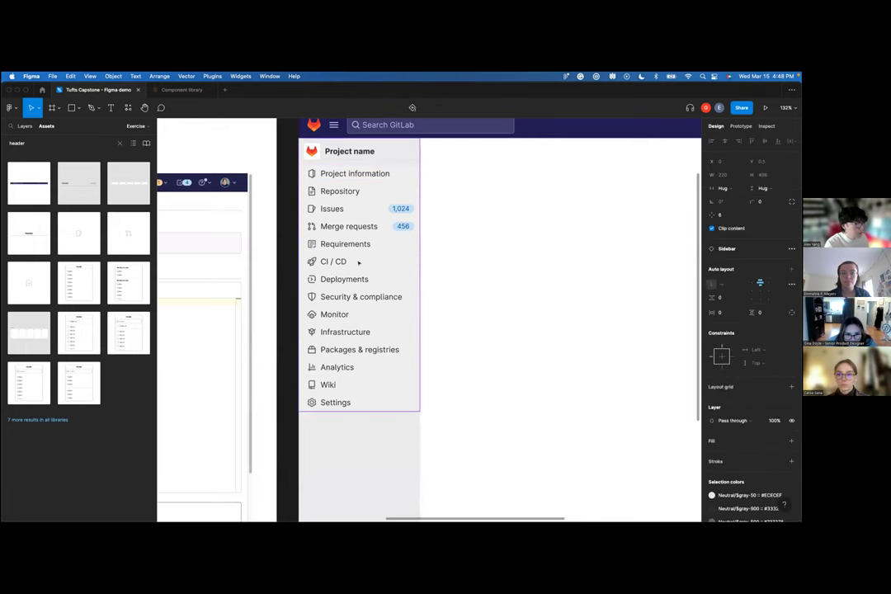
pyautogui.doubleClick(344, 261)
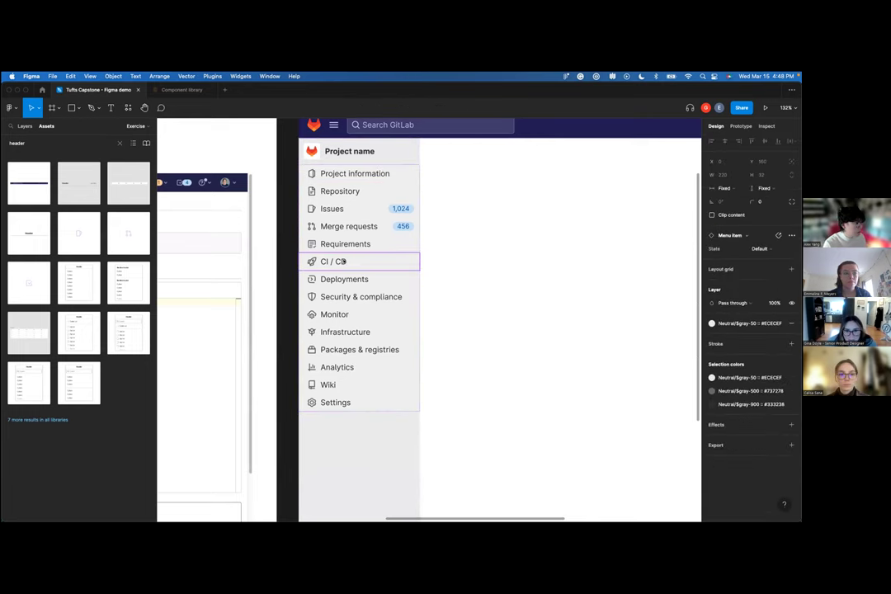
pyautogui.click(779, 249)
pyautogui.click(759, 259)
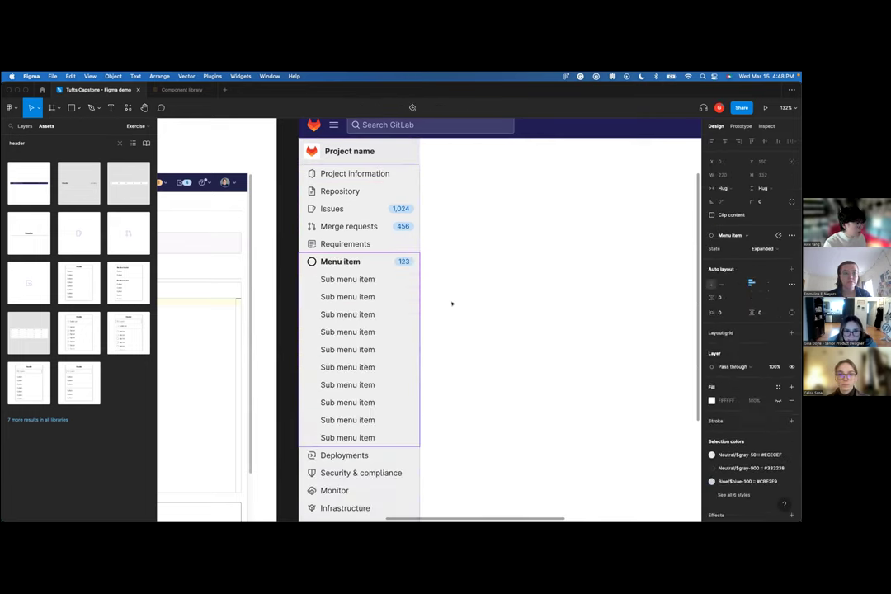
# - Rename the expanded menu item's heading to "CI/CD" and delete its count badge
pyautogui.doubleClick(338, 261)
pyautogui.write('CI.CD')
pyautogui.press('BackSpace')
pyautogui.press('BackSpace')
pyautogui.press('BackSpace')
pyautogui.write('/CD')
pyautogui.press('Escape')
pyautogui.click(410, 262)
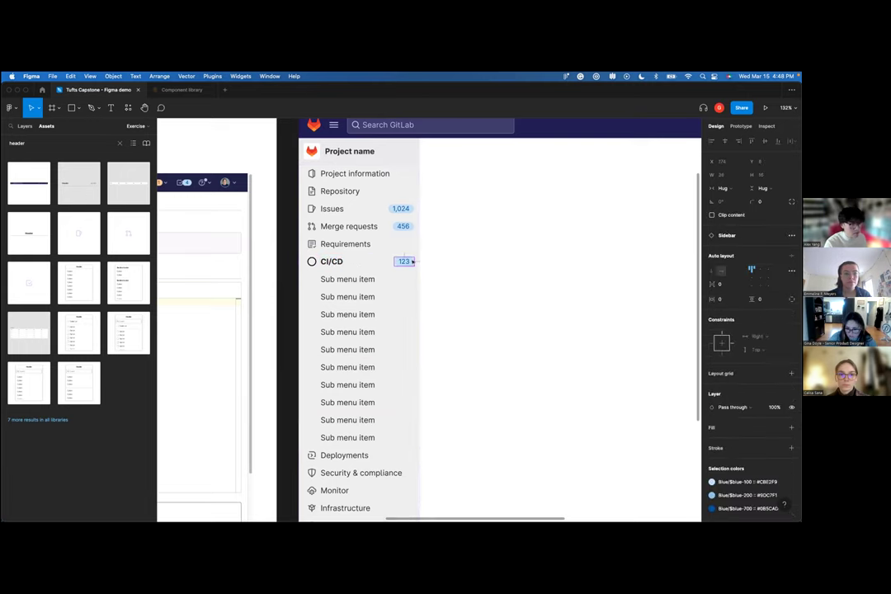
pyautogui.press('BackSpace')
# - Swap the CI/CD menu item's circle icon for the rocket icon, found by searching the icon library for "ci/cd"
pyautogui.keyDown('super'); pyautogui.click(312, 262); pyautogui.keyUp('super')
pyautogui.click(330, 262)
pyautogui.click(313, 261)
pyautogui.click(747, 236)
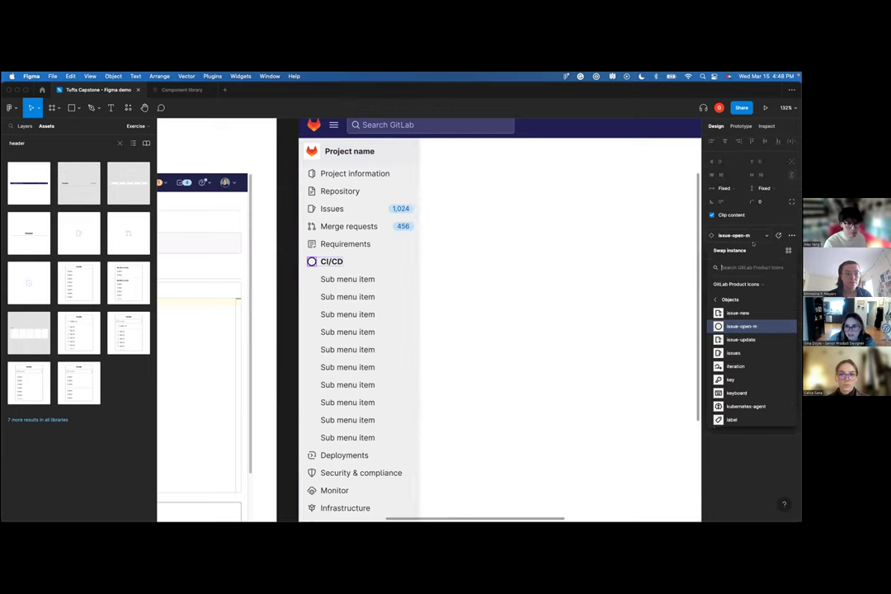
pyautogui.write('ci/cd')
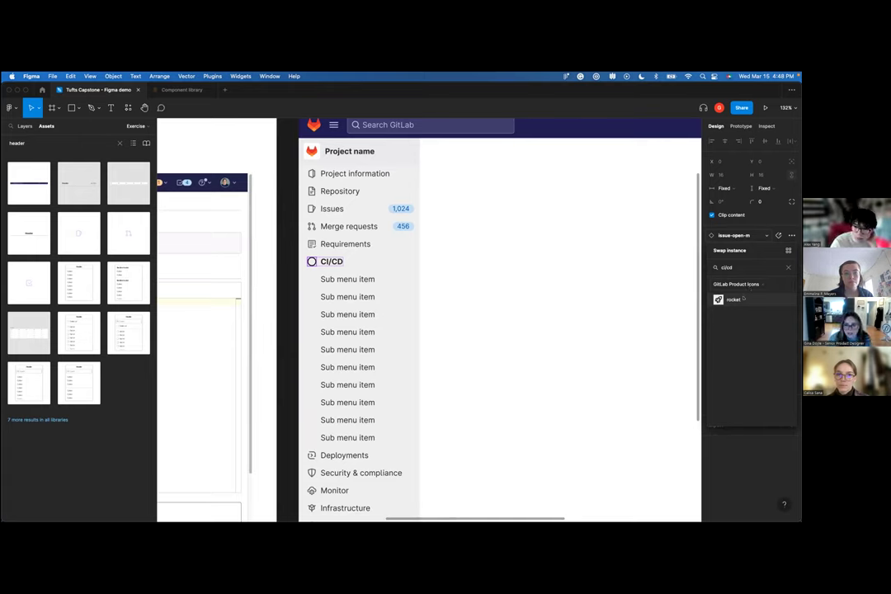
pyautogui.click(736, 301)
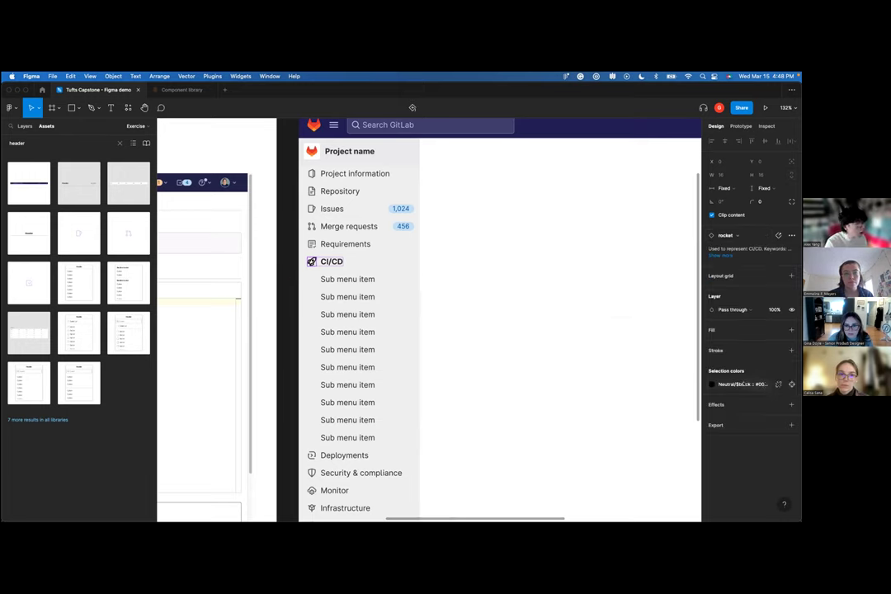
# - Recolor the CI/CD rocket icon with the Neutral/$gray-700 color style
pyautogui.scroll(5, 357, 265)
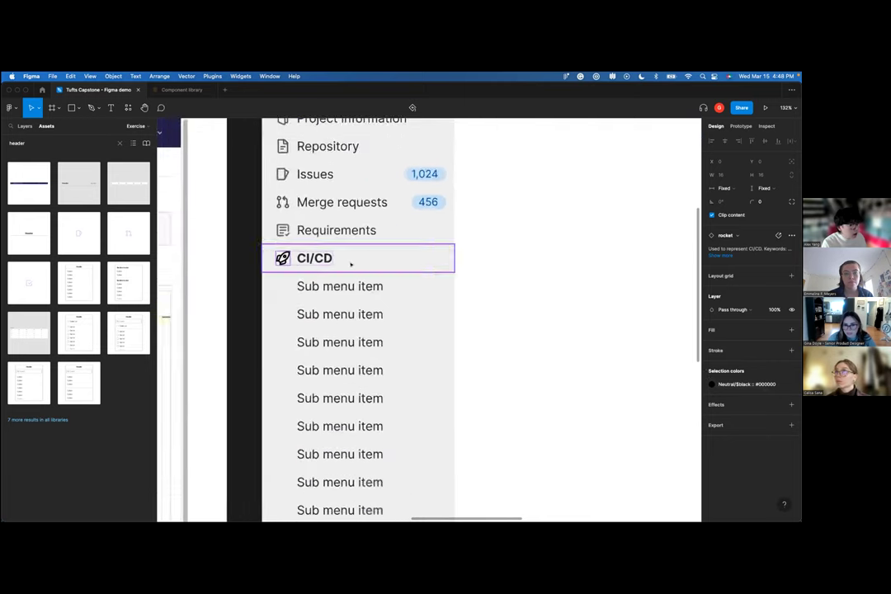
pyautogui.click(743, 384)
pyautogui.write('gray')
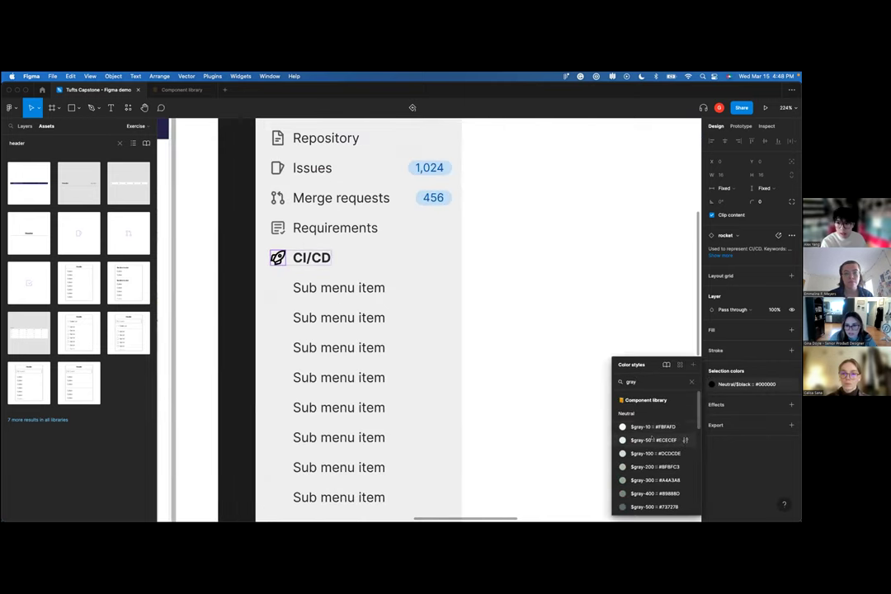
pyautogui.scroll(-3, 651, 438)
pyautogui.scroll(3, 658, 438)
pyautogui.scroll(-5, 657, 439)
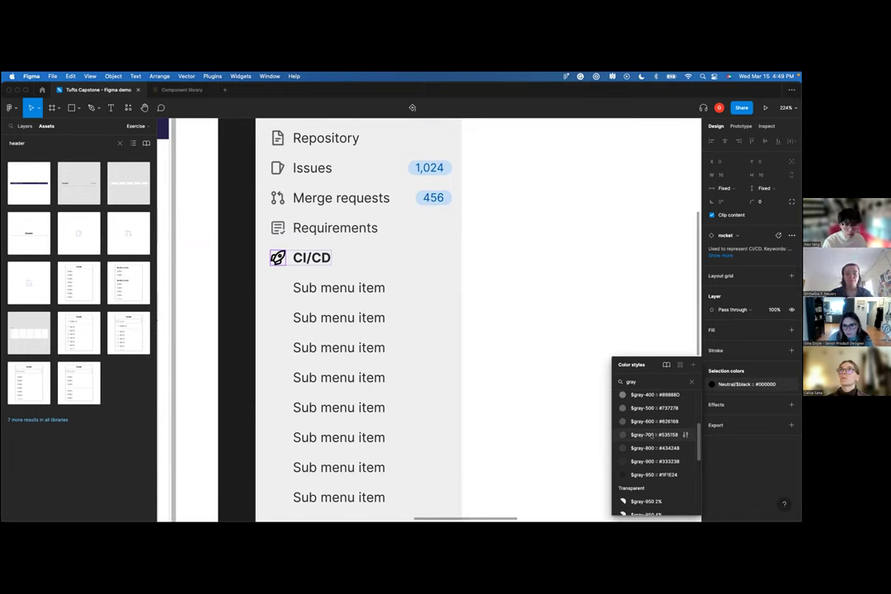
pyautogui.click(652, 435)
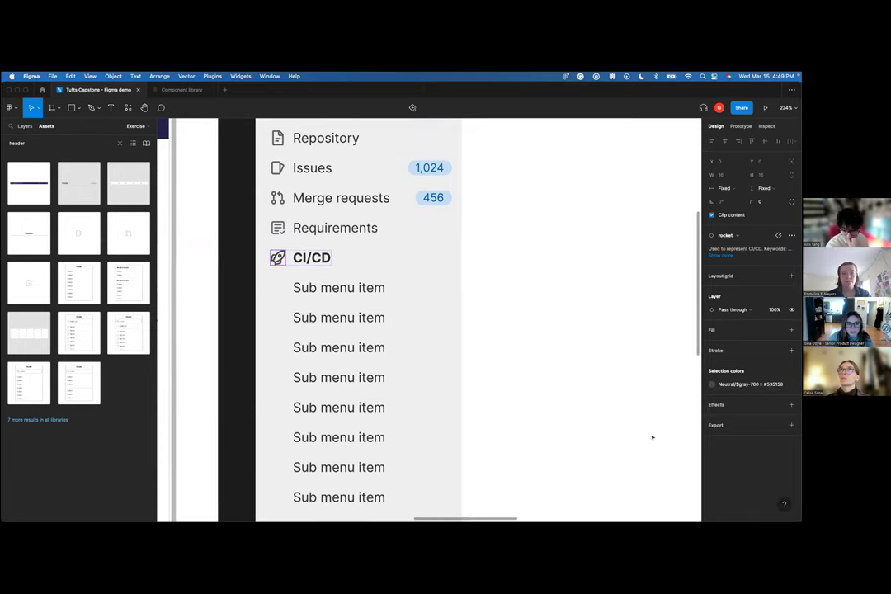
pyautogui.click(544, 348)
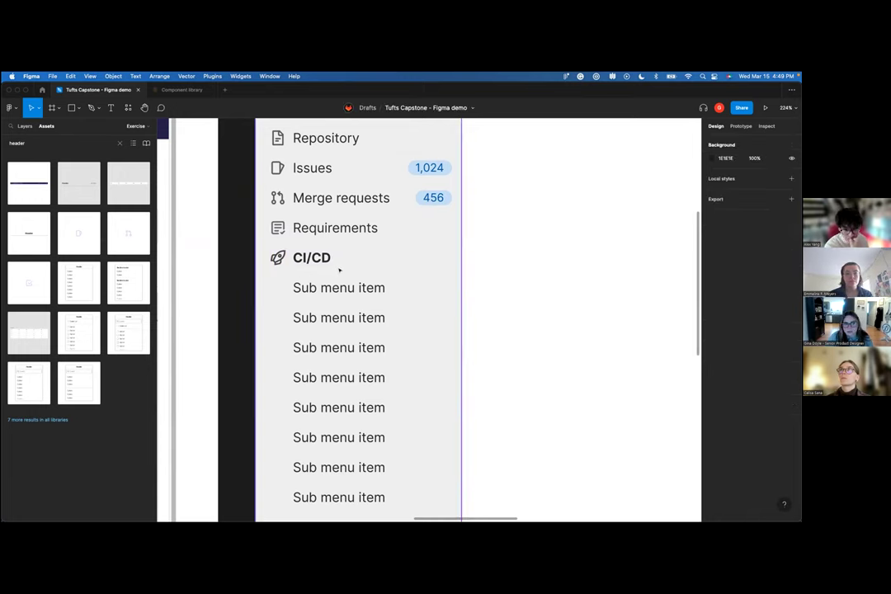
# - Rename the first two sub menu items under CI/CD to "Pipelines" and "Editor", matching the screen capture
pyautogui.click(364, 199)
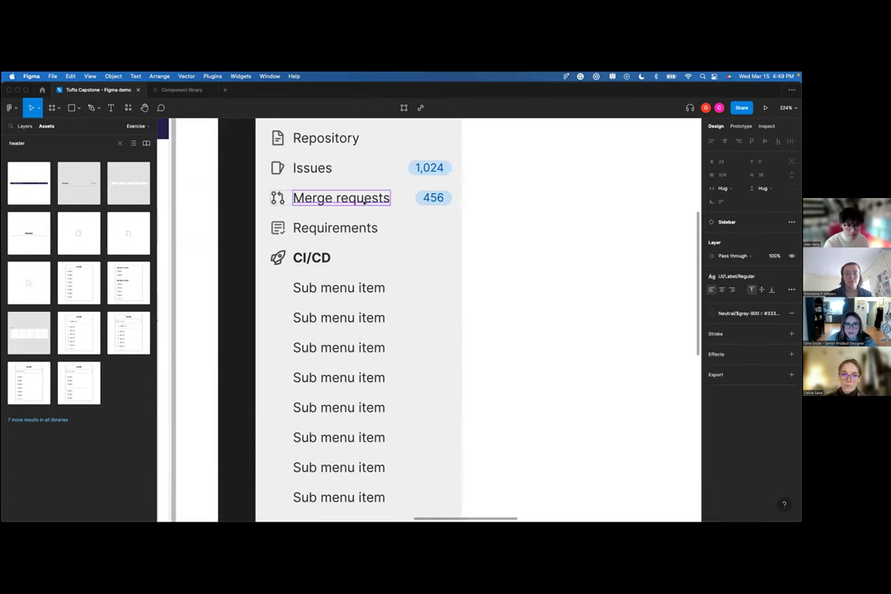
pyautogui.doubleClick(338, 289)
pyautogui.scroll(-5, 338, 289)
pyautogui.hscroll(-5, 337, 290)
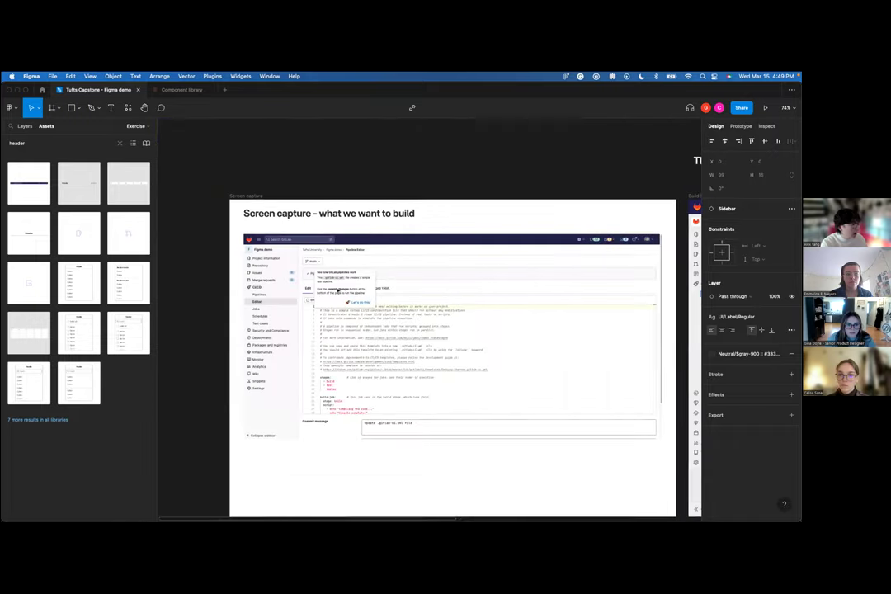
pyautogui.hscroll(3, 337, 290)
pyautogui.write('Pipelines')
pyautogui.doubleClick(648, 296)
pyautogui.write('Editor')
pyautogui.press('Escape')
# - Rename the third, fourth and fifth CI/CD sub menu items to "Jobs", "Schedules" and "Test cases"
pyautogui.press('Tab')
pyautogui.press('Return')
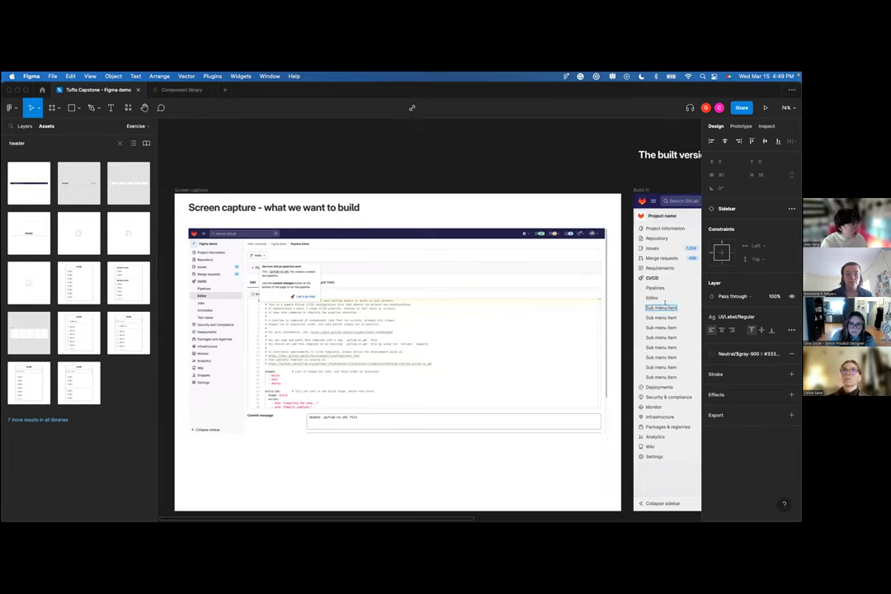
pyautogui.write('Jobs')
pyautogui.press('Escape')
pyautogui.press('Tab')
pyautogui.press('Return')
pyautogui.write('Schedules')
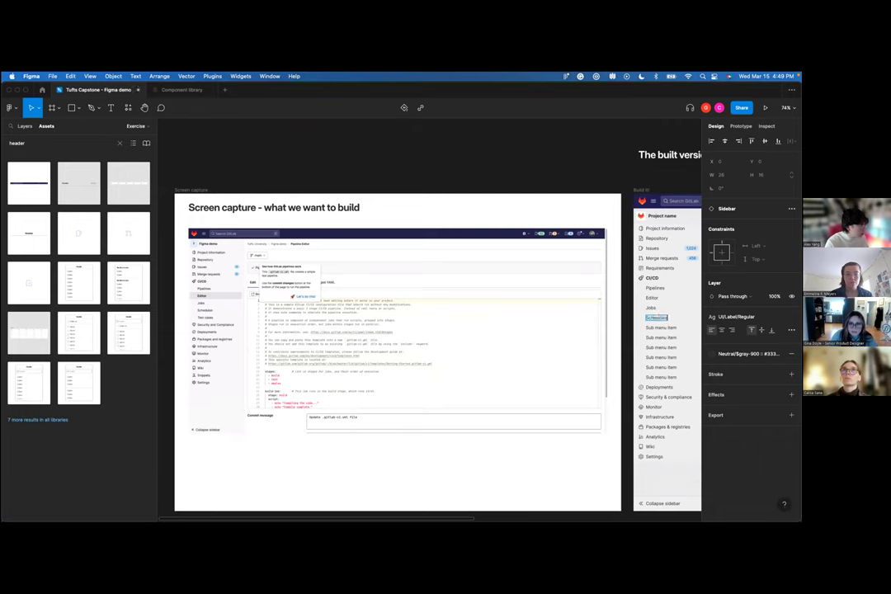
pyautogui.press('Escape')
pyautogui.press('Tab')
pyautogui.press('Return')
pyautogui.write('Test cases')
pyautogui.doubleClick(659, 318)
pyautogui.write('Sched')
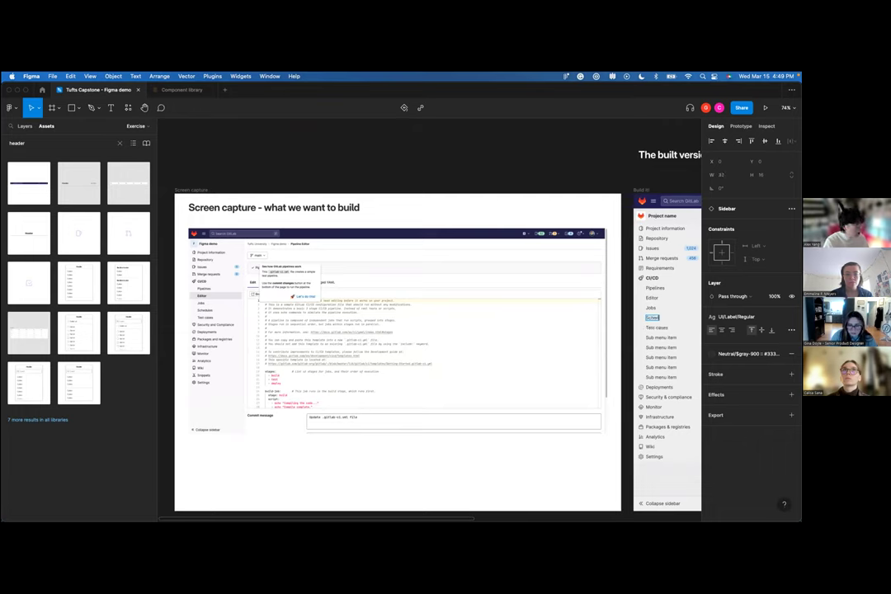
pyautogui.write('ules')
pyautogui.press('Escape')
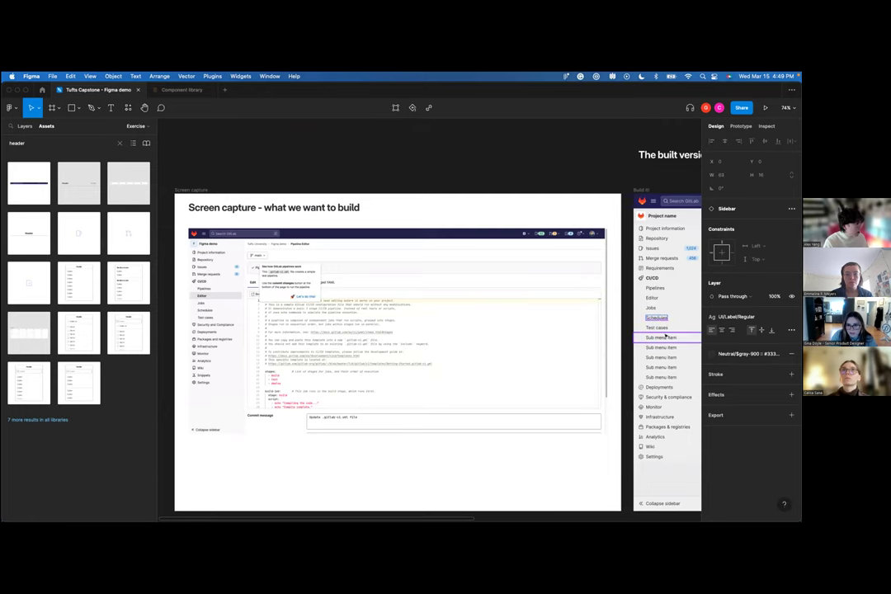
# - Delete the five leftover placeholder sub menu items below Test cases
pyautogui.hscroll(3, 666, 335)
pyautogui.scroll(5, 561, 342)
pyautogui.click(537, 293)
pyautogui.keyDown('shift'); pyautogui.click(543, 316); pyautogui.keyUp('shift')
pyautogui.keyDown('shift'); pyautogui.click(538, 341); pyautogui.keyUp('shift')
pyautogui.keyDown('shift'); pyautogui.click(533, 366); pyautogui.keyUp('shift')
pyautogui.keyDown('shift'); pyautogui.click(532, 390); pyautogui.keyUp('shift')
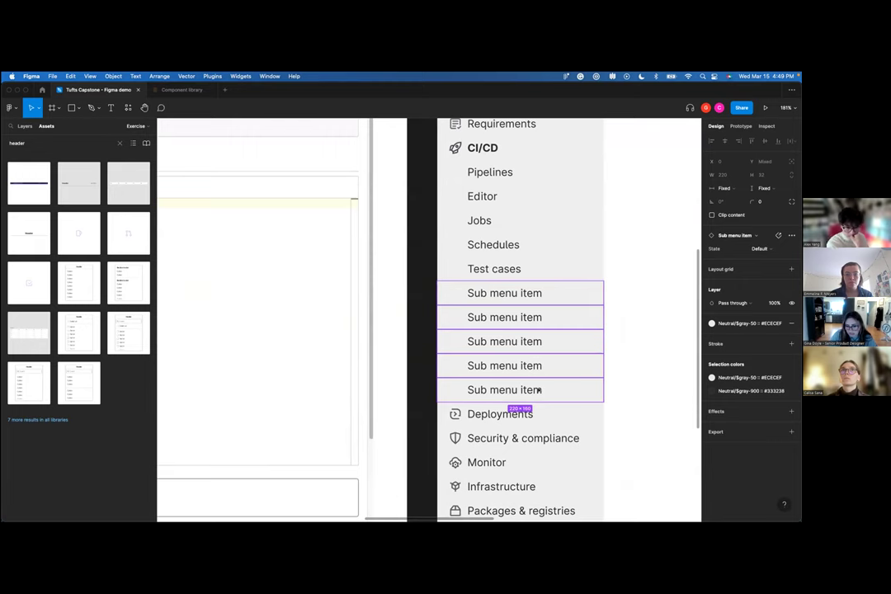
pyautogui.press('Delete')
# - Set the State of the Editor sub menu item under CI/CD to Selected
pyautogui.scroll(2, 624, 297)
pyautogui.hscroll(2, 624, 298)
pyautogui.scroll(2, 624, 297)
pyautogui.click(442, 282)
pyautogui.click(485, 284)
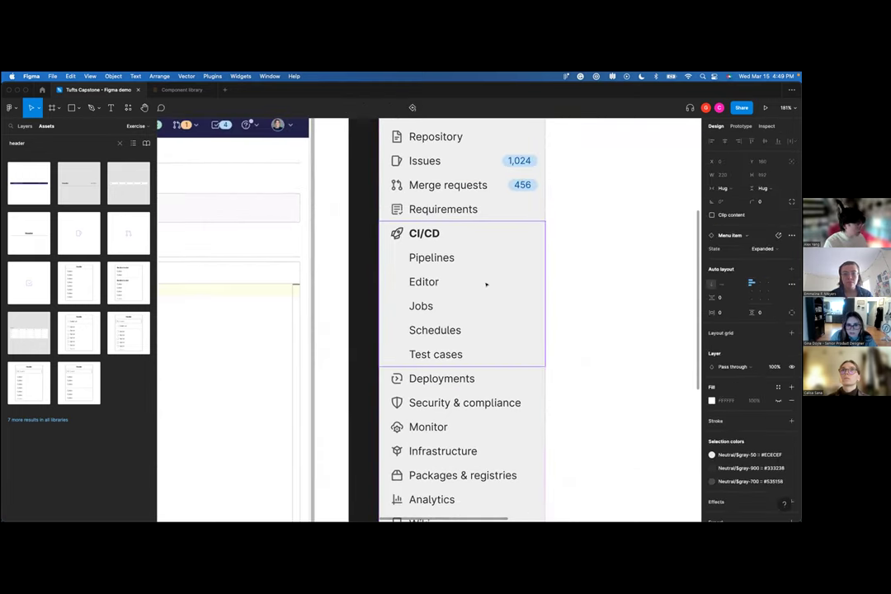
pyautogui.click(486, 284)
pyautogui.click(460, 282)
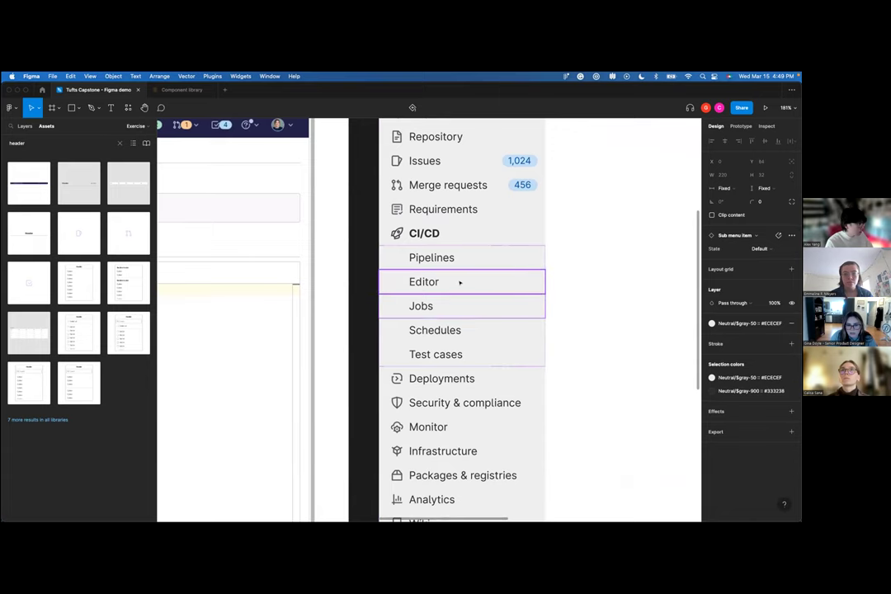
pyautogui.click(786, 248)
pyautogui.click(757, 258)
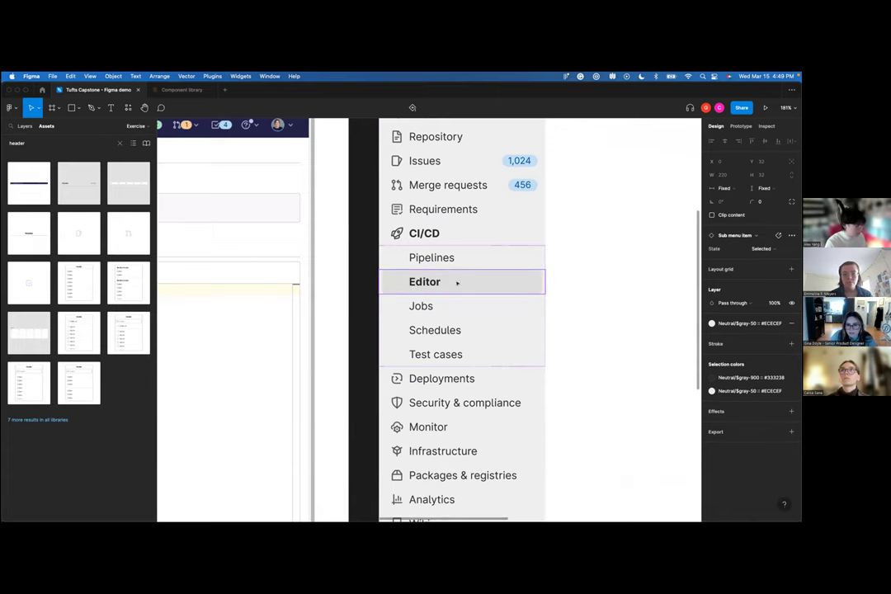
pyautogui.click(607, 293)
# - Search the assets for "breadcrumbs" and place the Breadcrumb component at X 220, Y 48, beside the sidebar directly below the header
pyautogui.scroll(-5, 606, 293)
pyautogui.hscroll(-5, 606, 292)
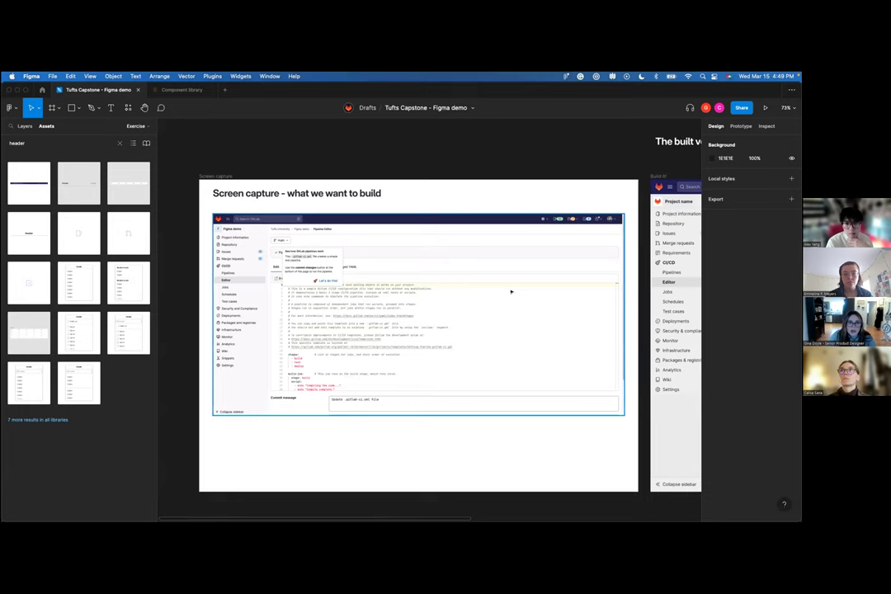
pyautogui.hscroll(10, 511, 310)
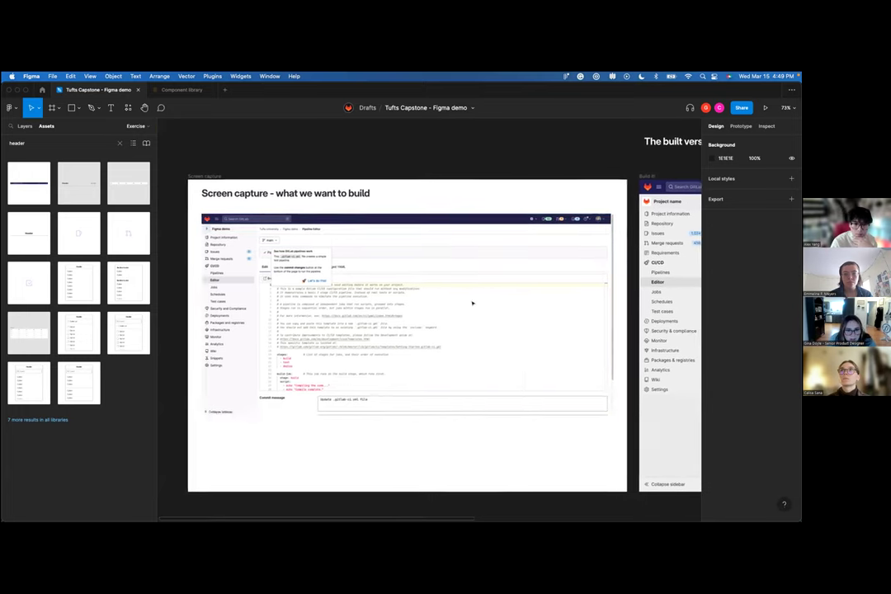
pyautogui.hscroll(5, 614, 248)
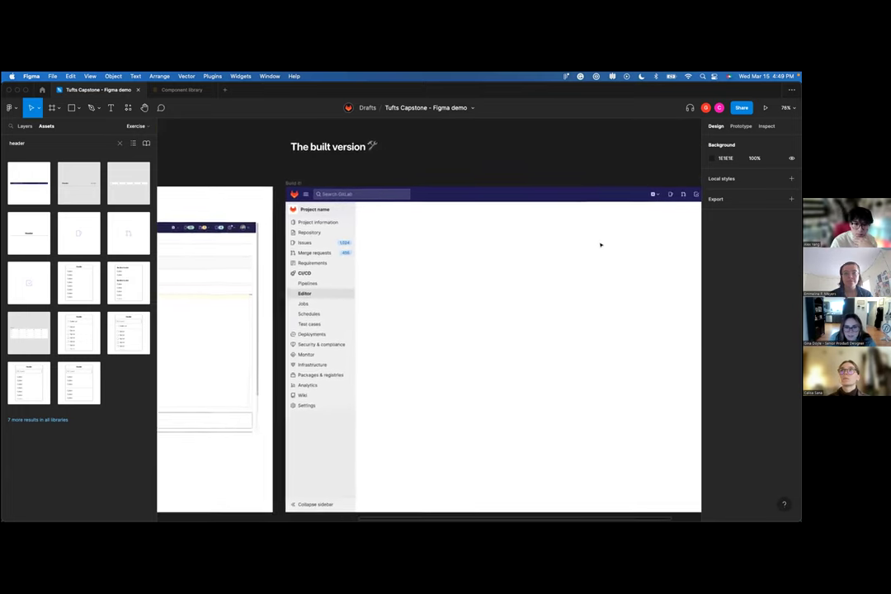
pyautogui.tripleClick(43, 142)
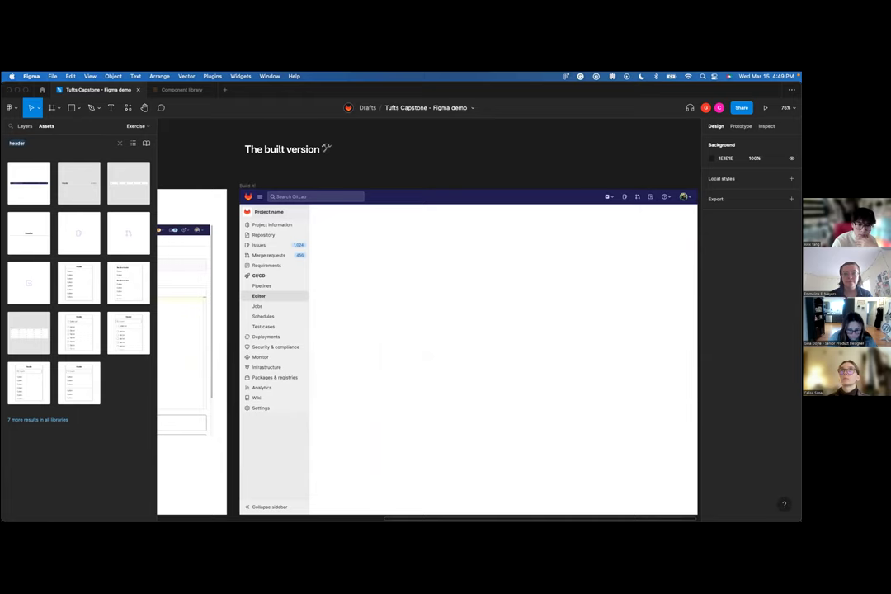
pyautogui.write('breadcrumbs')
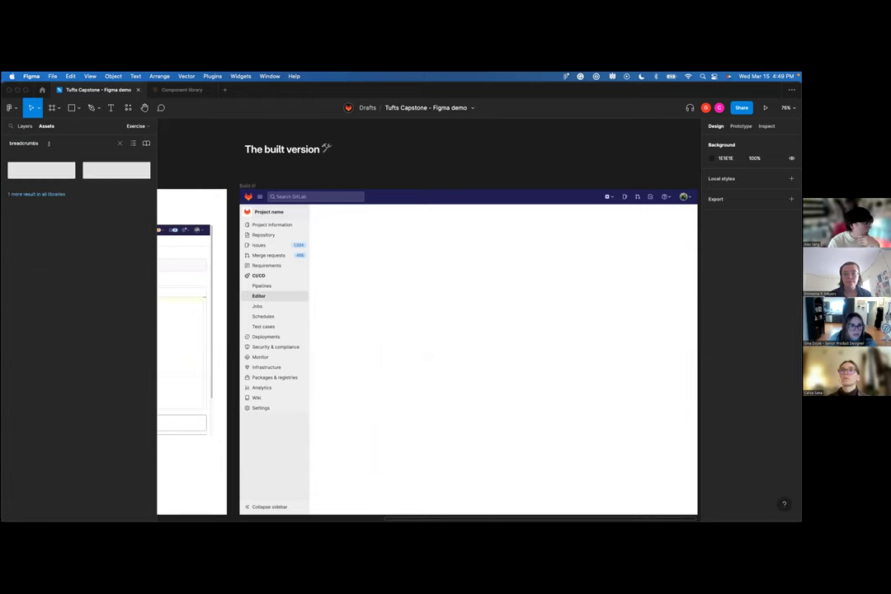
pyautogui.moveTo(44, 170)
pyautogui.moveTo(44, 170); pyautogui.dragTo(341, 208)
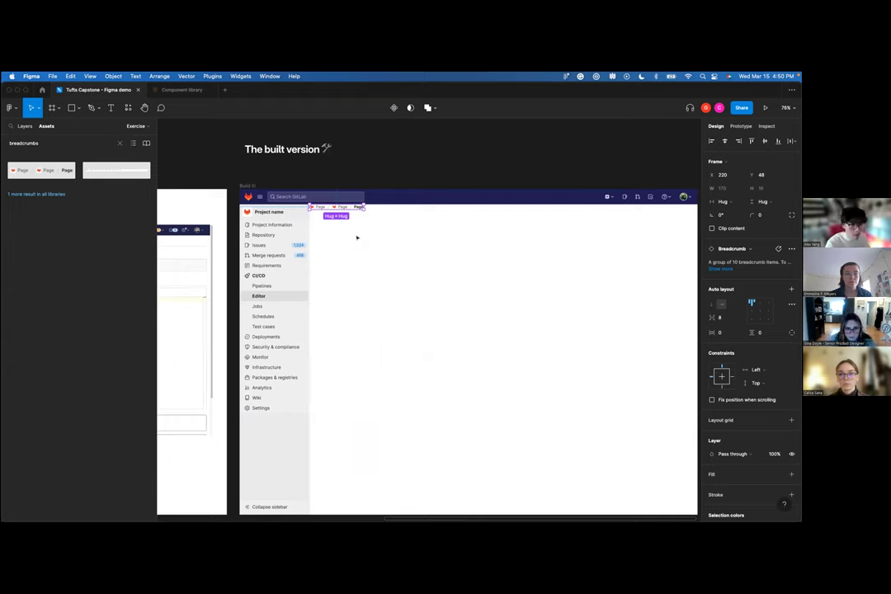
# - Nudge the breadcrumb away from the header and sidebar to X 236, Y 64
pyautogui.hotkey('shift', 'Down')
pyautogui.hotkey('shift', 'Down')
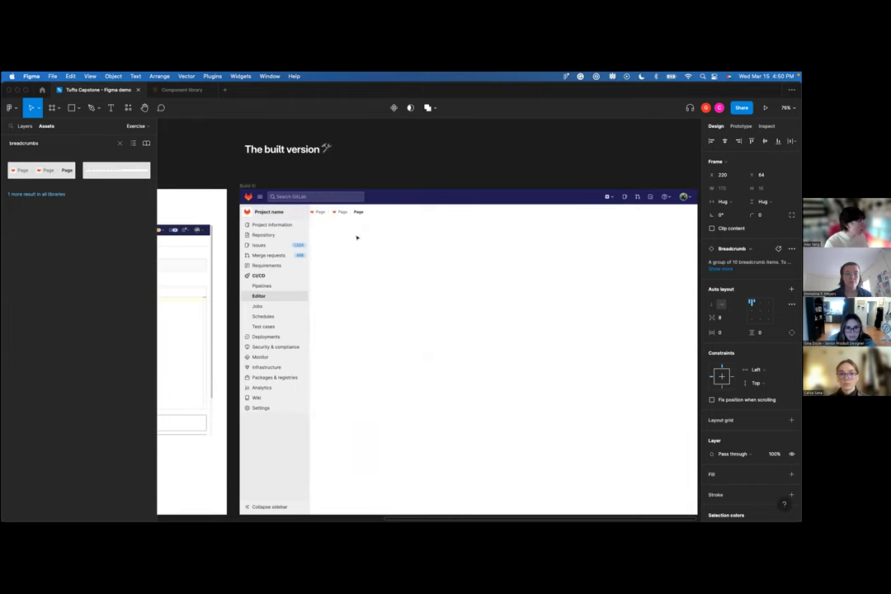
pyautogui.hotkey('shift', 'Right')
pyautogui.hotkey('shift', 'Right')
# - Check the small and big nudge amounts in the preferences
pyautogui.scroll(1, 344, 191)
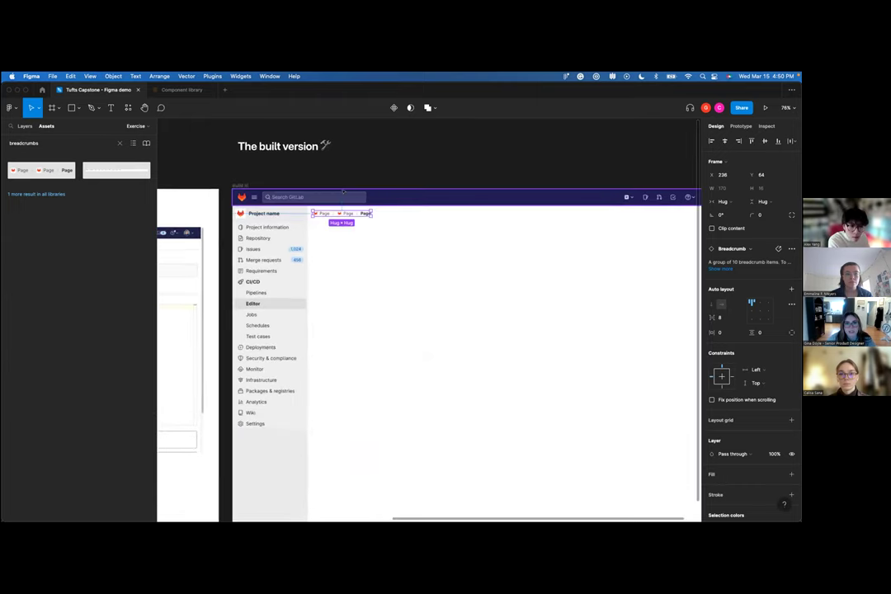
pyautogui.scroll(3, 344, 191)
pyautogui.click(199, 149)
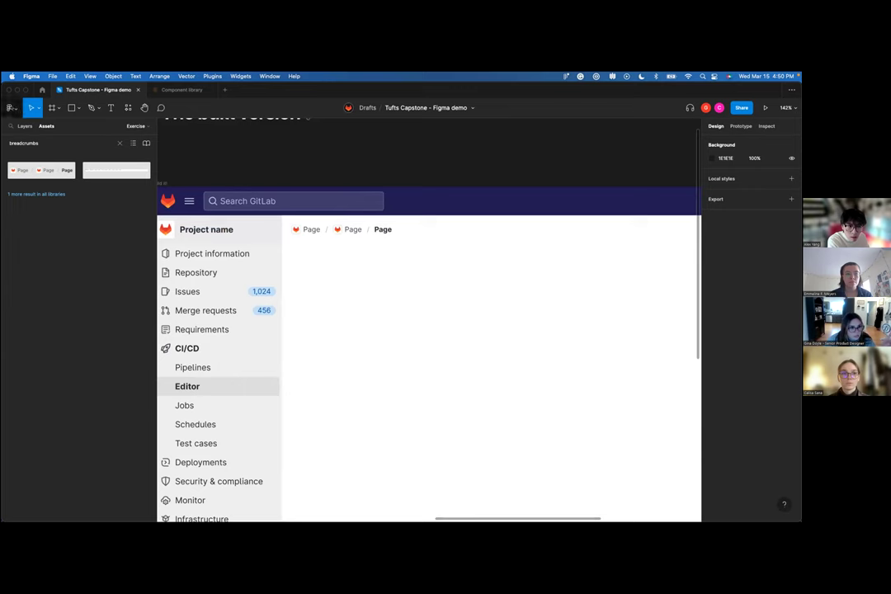
pyautogui.click(12, 108)
pyautogui.moveTo(39, 244)
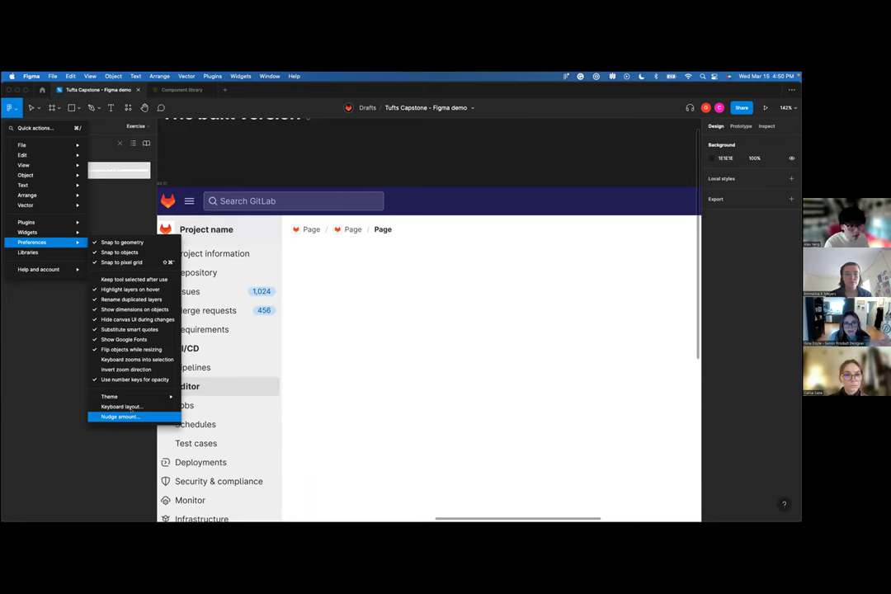
pyautogui.click(121, 417)
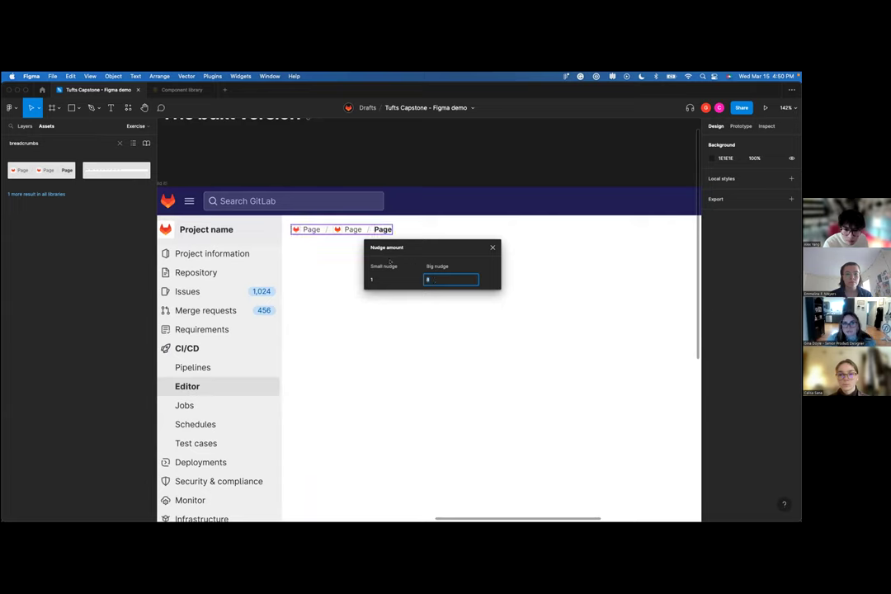
pyautogui.click(493, 247)
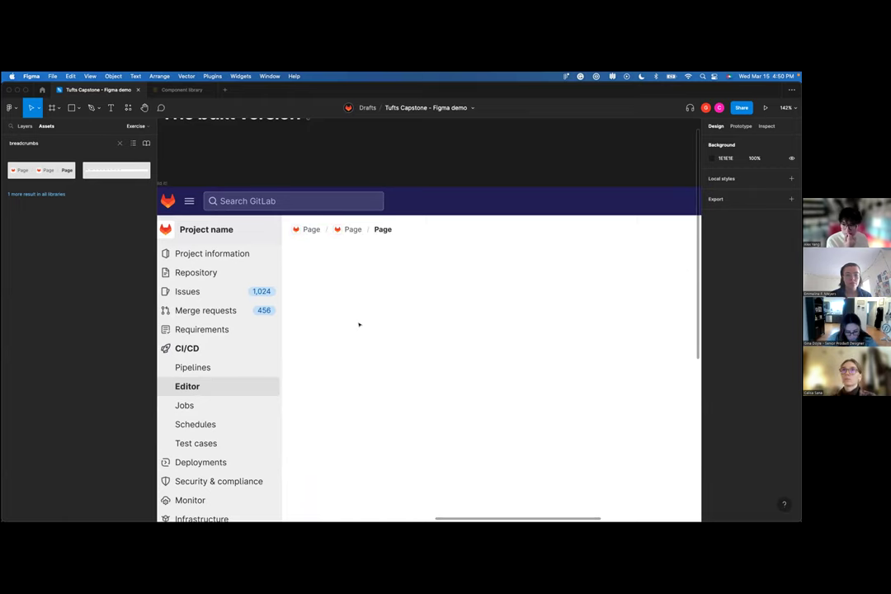
# - Move the breadcrumb back to X 220, Y 48, directly against the sidebar and header
pyautogui.click(348, 229)
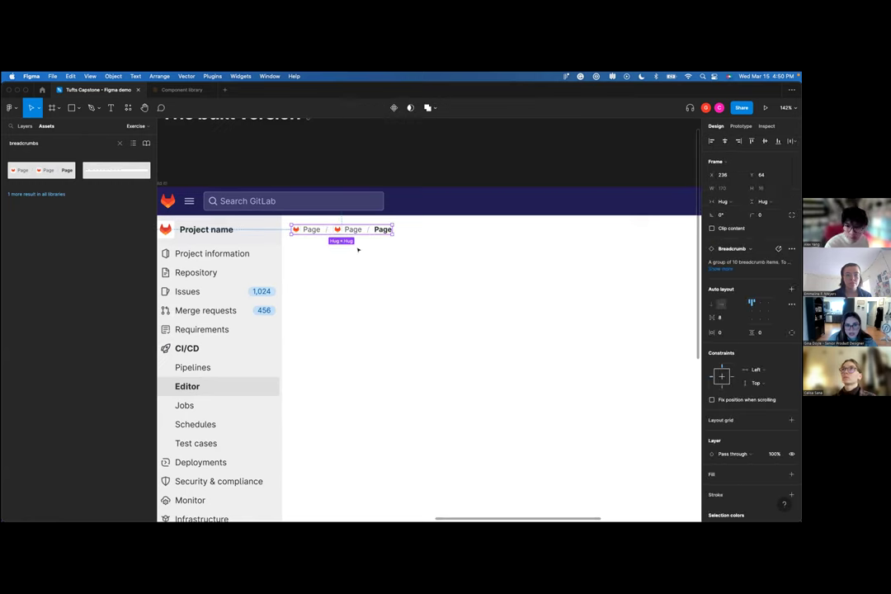
pyautogui.hotkey('shift', 'Up')
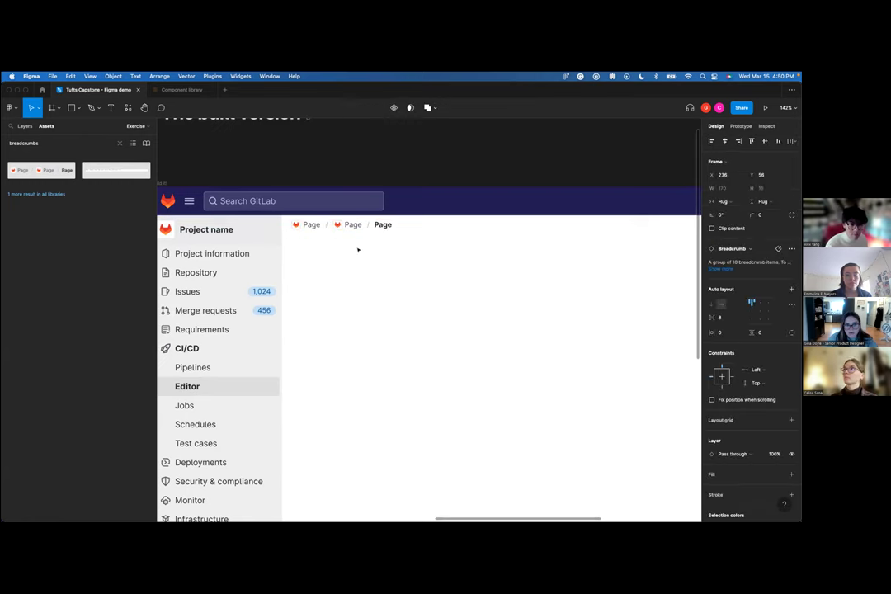
pyautogui.moveTo(366, 224); pyautogui.dragTo(357, 220)
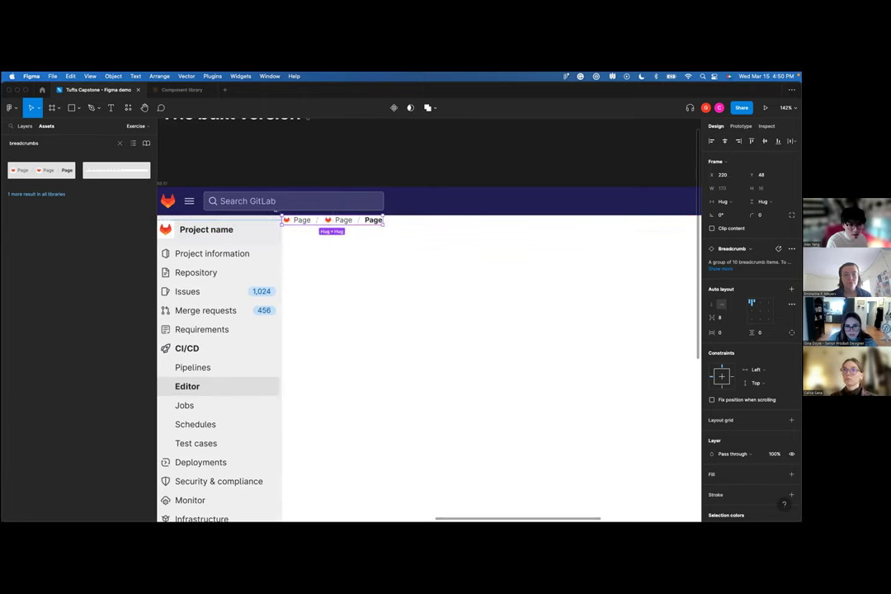
# - Nudge the breadcrumb two big steps down and two big steps across to X 236, Y 64
pyautogui.scroll(5, 291, 238)
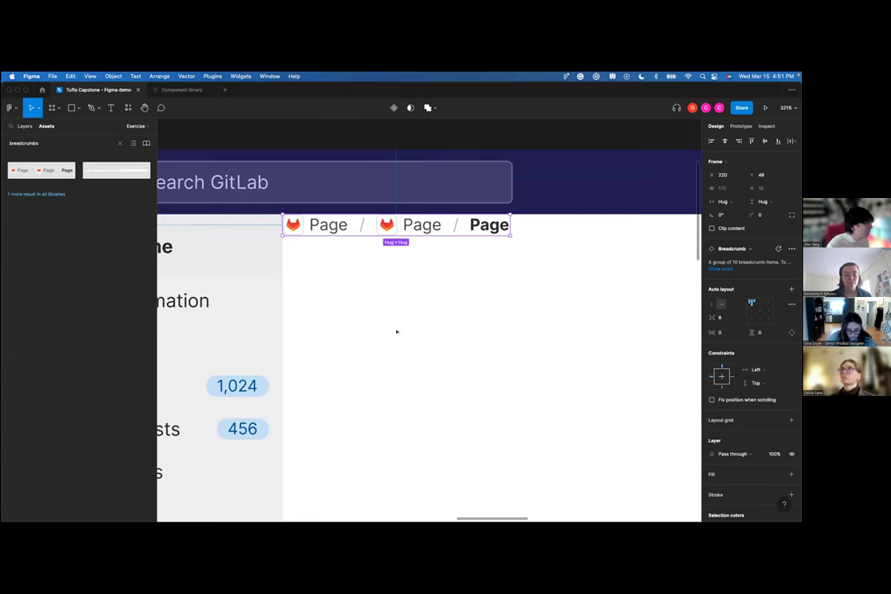
pyautogui.hotkey('shift', 'Down')
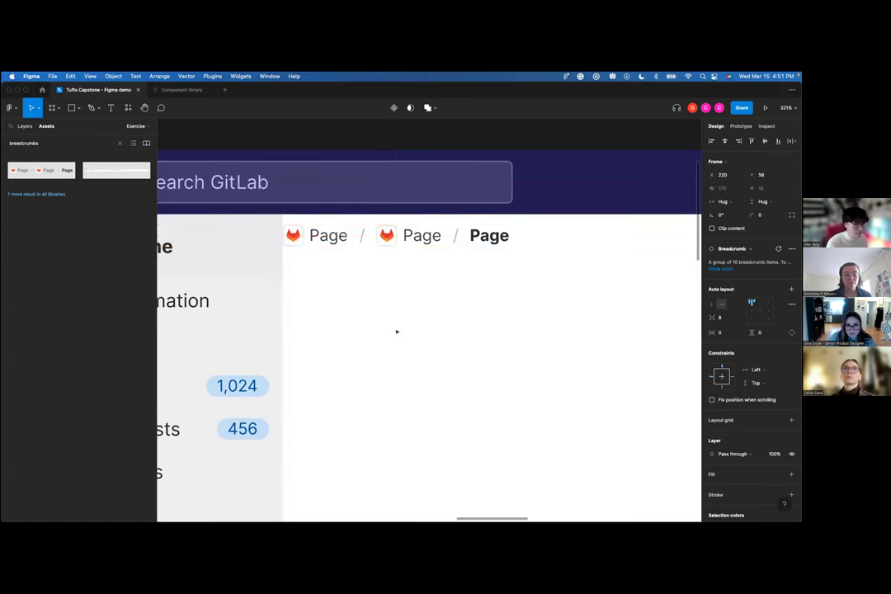
pyautogui.hotkey('shift', 'Down')
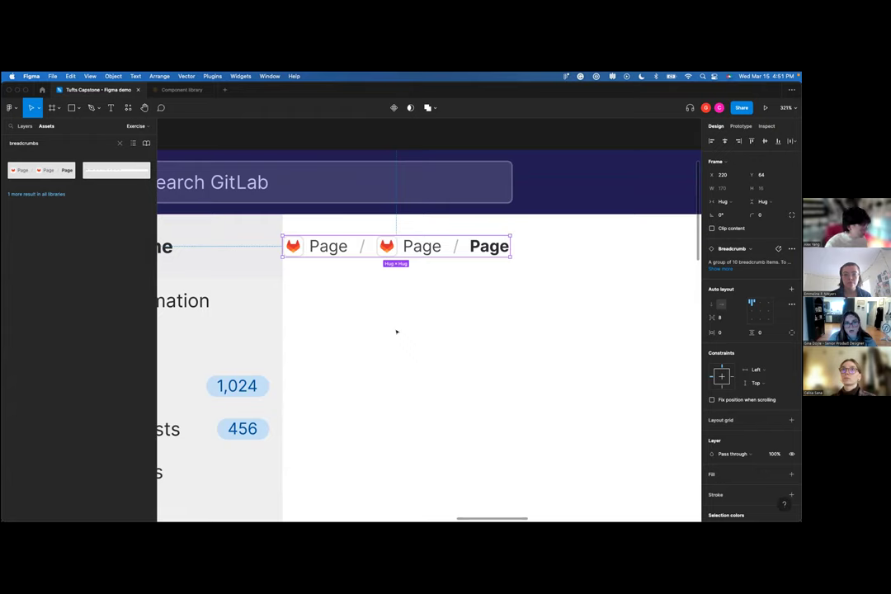
pyautogui.hotkey('shift', 'Right')
pyautogui.hotkey('shift', 'Right')
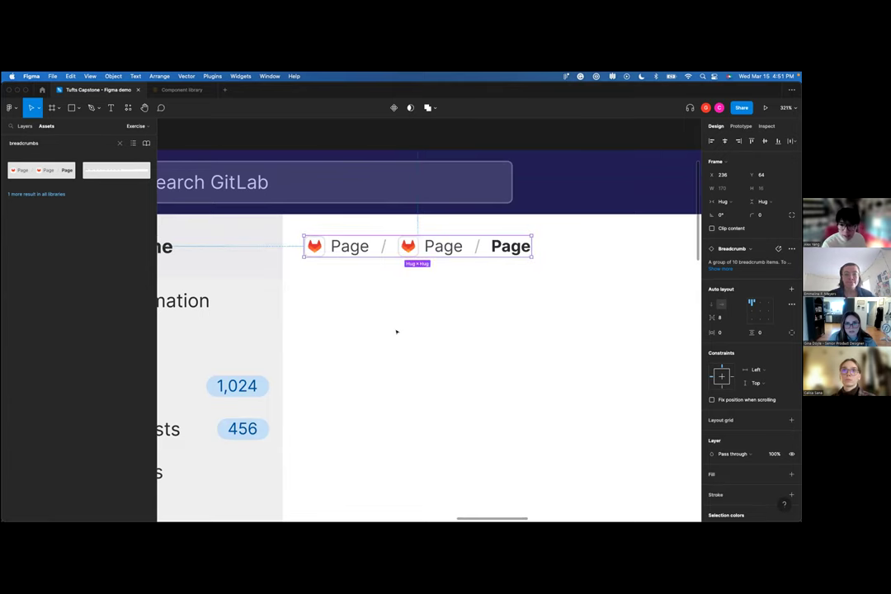
pyautogui.click(396, 332)
# - Review the Nudge amount settings in the preferences and close them without changes
pyautogui.scroll(1, 396, 331)
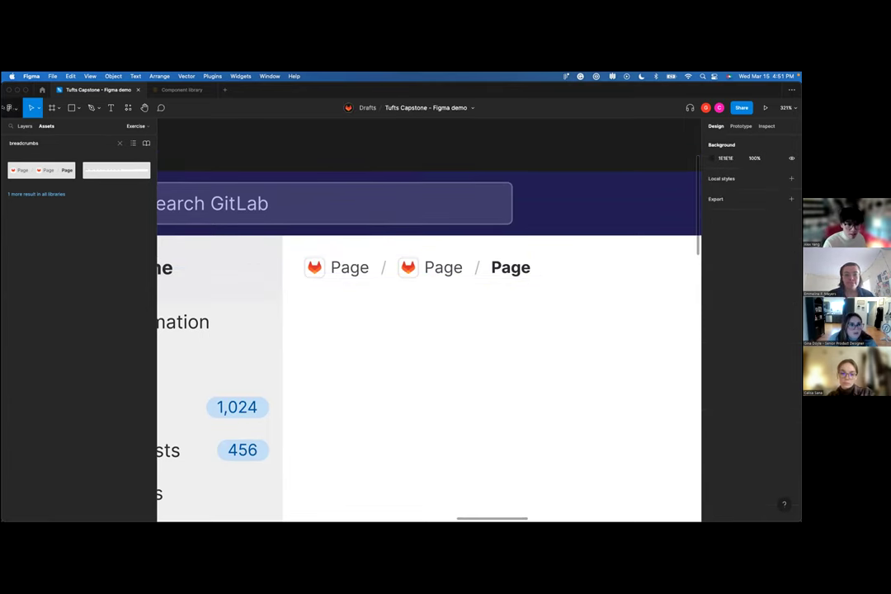
pyautogui.click(10, 108)
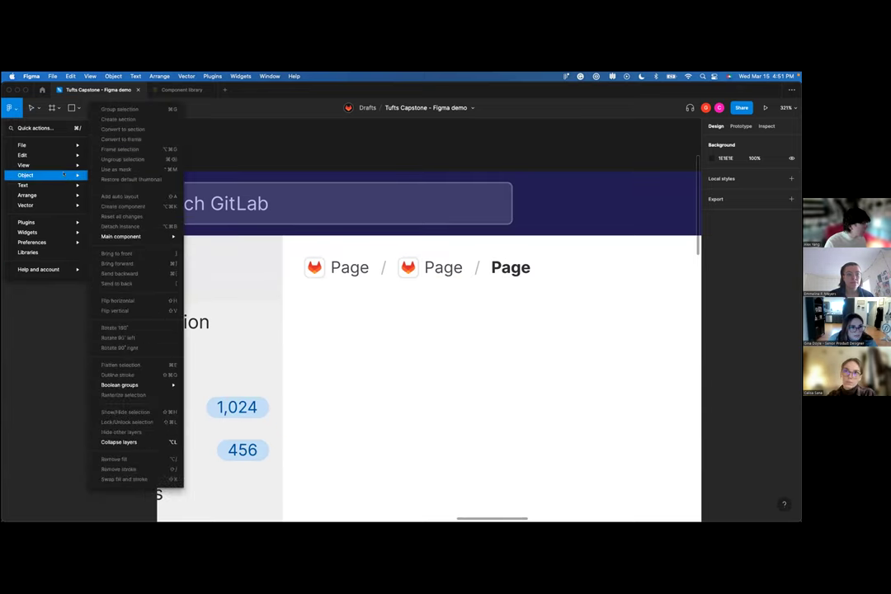
pyautogui.moveTo(64, 237)
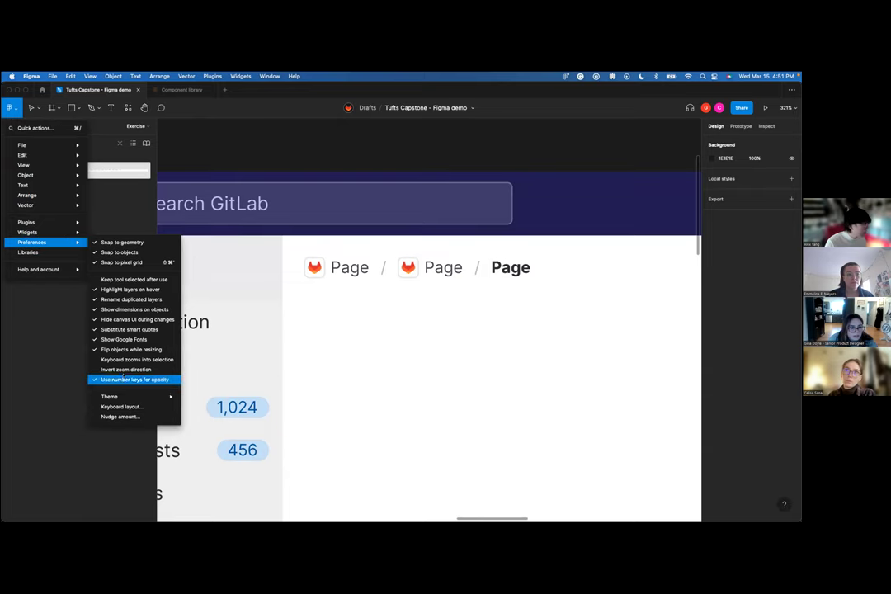
pyautogui.click(124, 416)
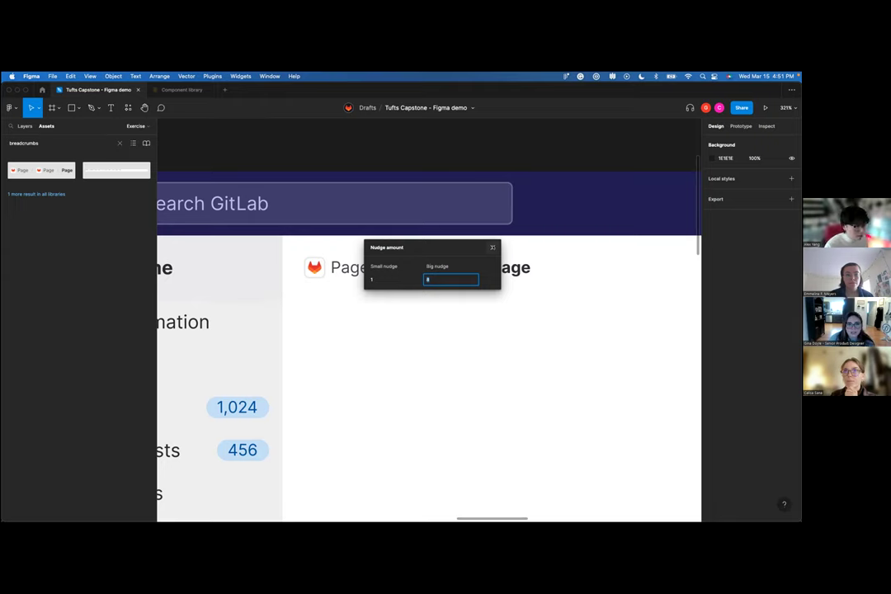
pyautogui.click(492, 247)
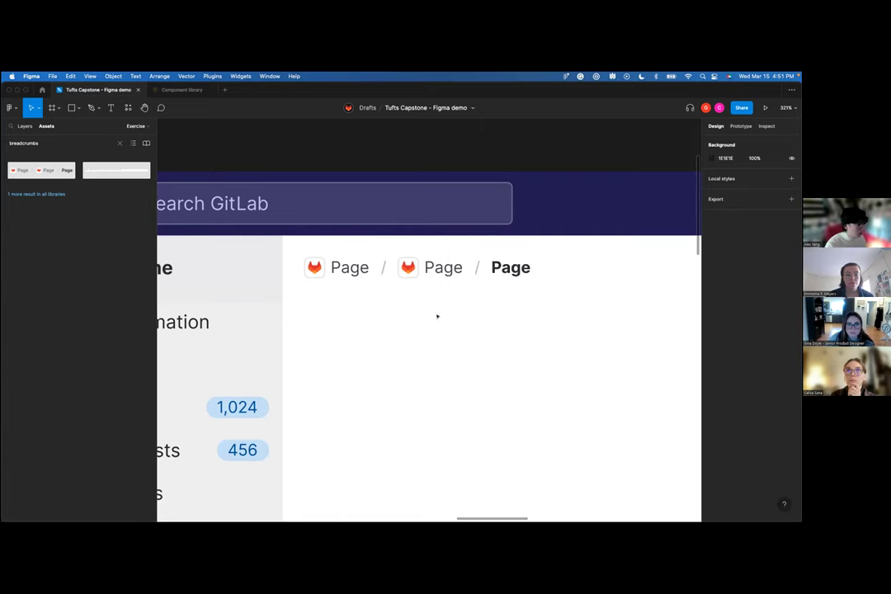
# - Try a one-pixel upward nudge of the breadcrumb against the pixel grid and return it to Y 64
pyautogui.scroll(5, 334, 255)
pyautogui.scroll(10, 332, 255)
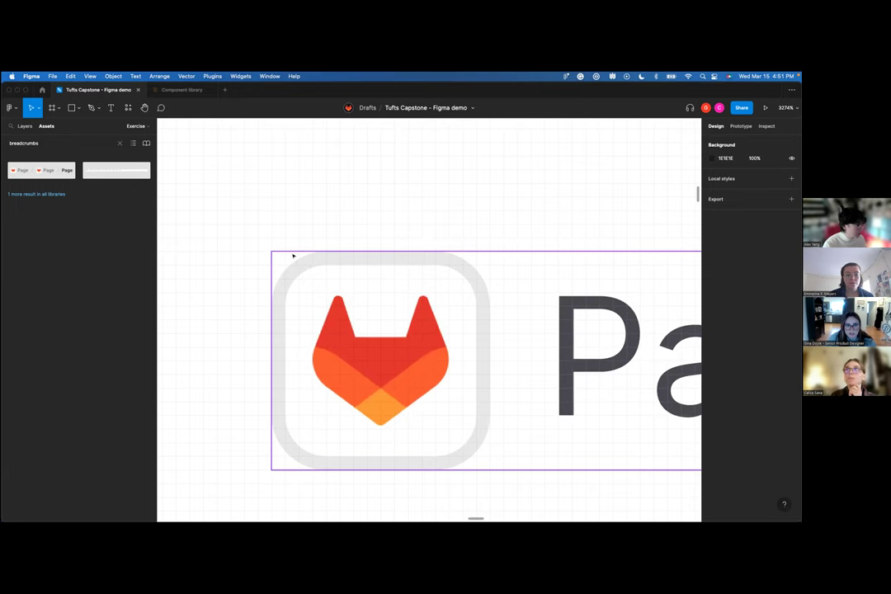
pyautogui.click(297, 254)
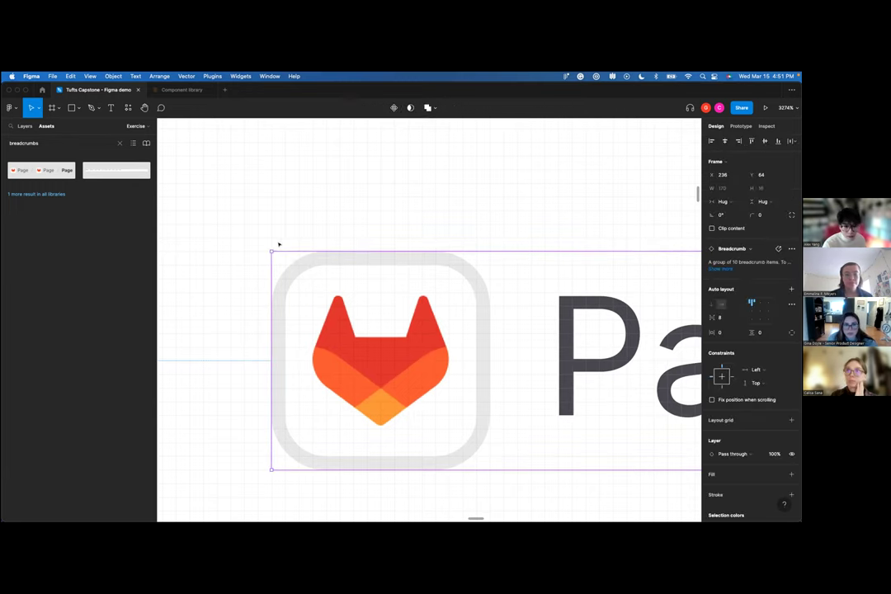
pyautogui.scroll(5, 281, 247)
pyautogui.scroll(-5, 306, 295)
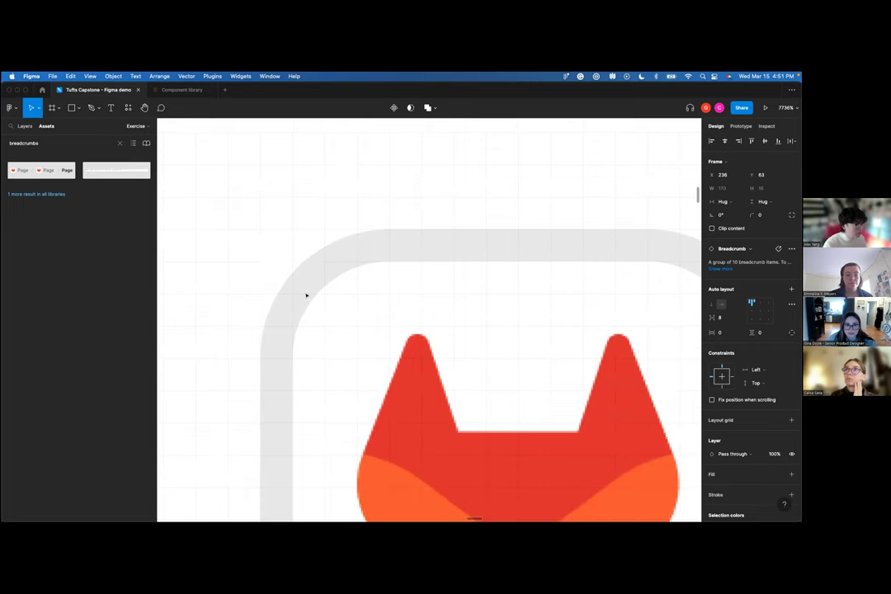
pyautogui.scroll(-10, 305, 294)
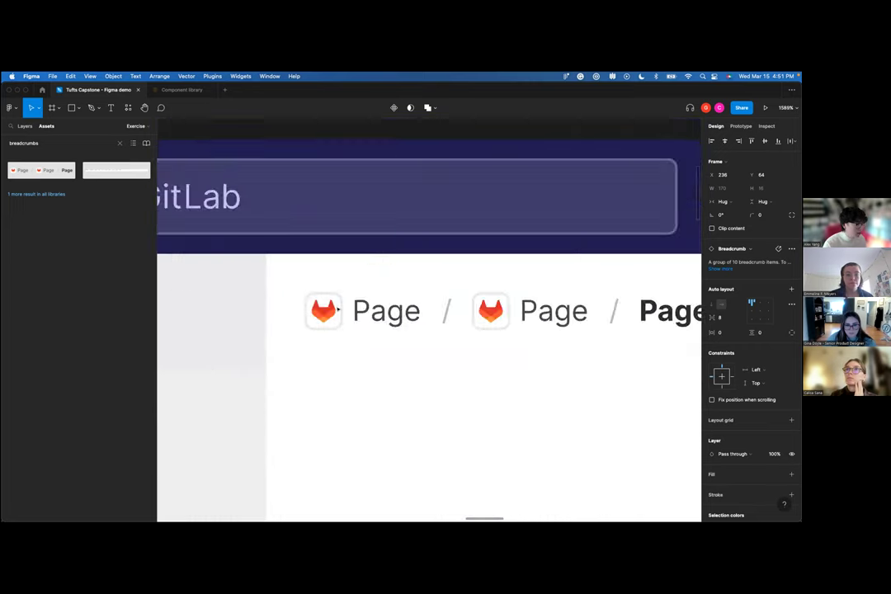
# - Change the first two breadcrumb labels to "Tufts Unversity" and "Figma demo", following the screen capture
pyautogui.scroll(-5, 356, 321)
pyautogui.hscroll(-5, 355, 321)
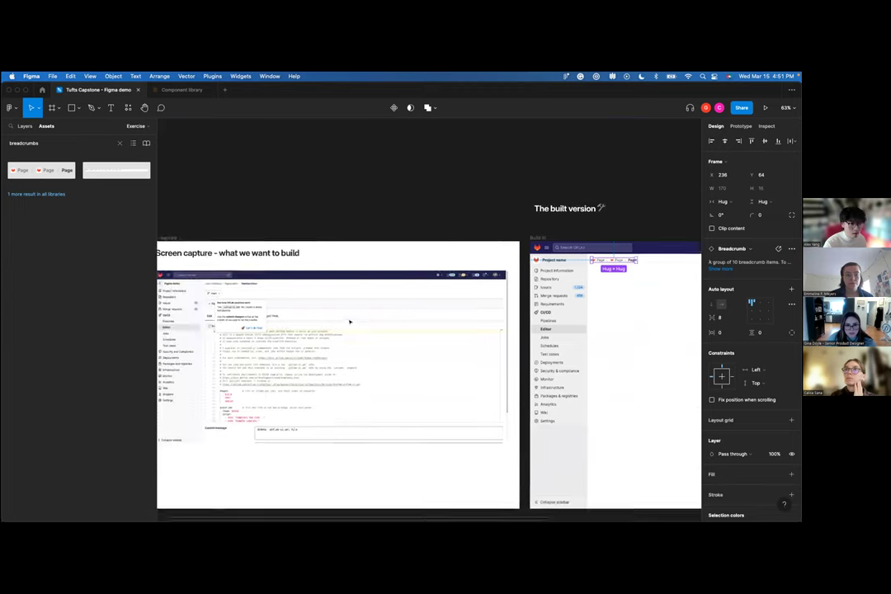
pyautogui.hscroll(3, 349, 322)
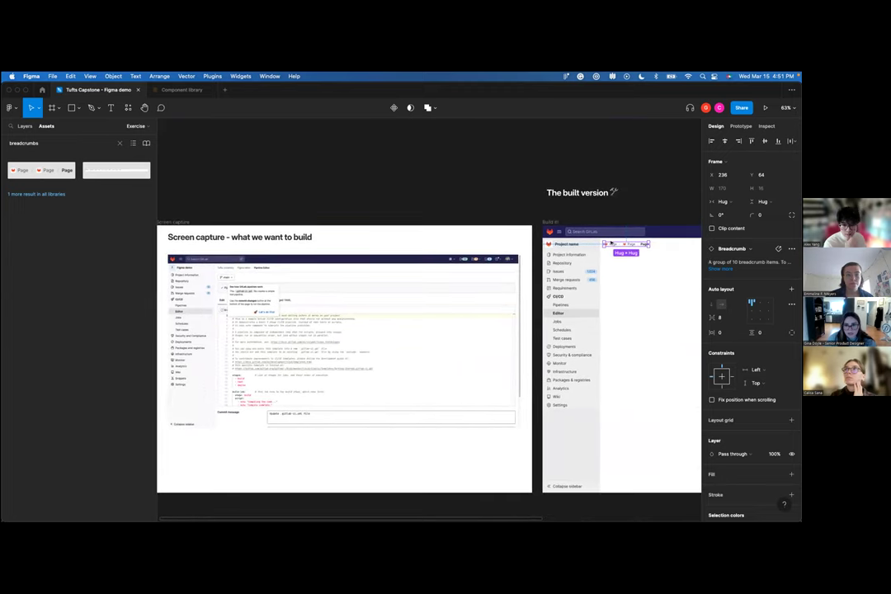
pyautogui.doubleClick(613, 243)
pyautogui.write('Tufts ca')
pyautogui.doubleClick(646, 244)
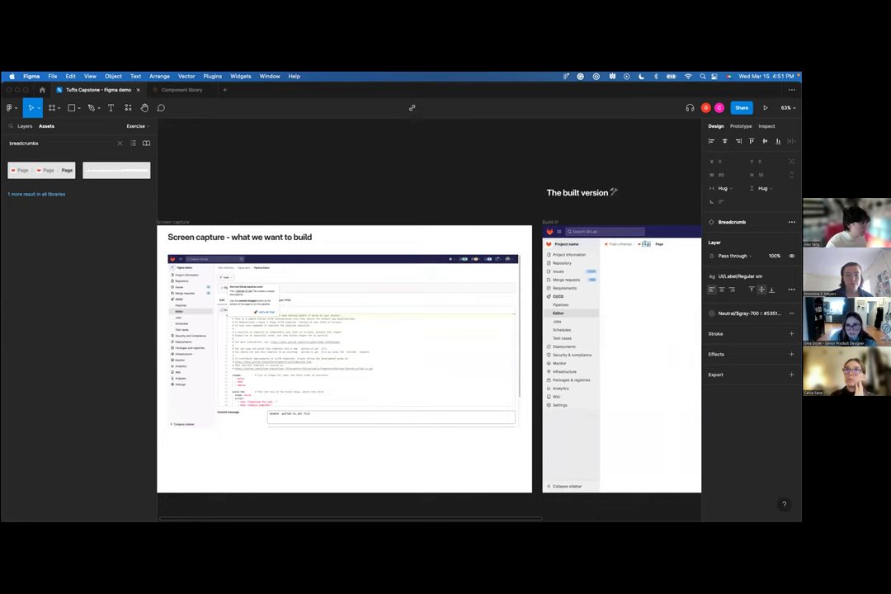
pyautogui.write('Figma demo')
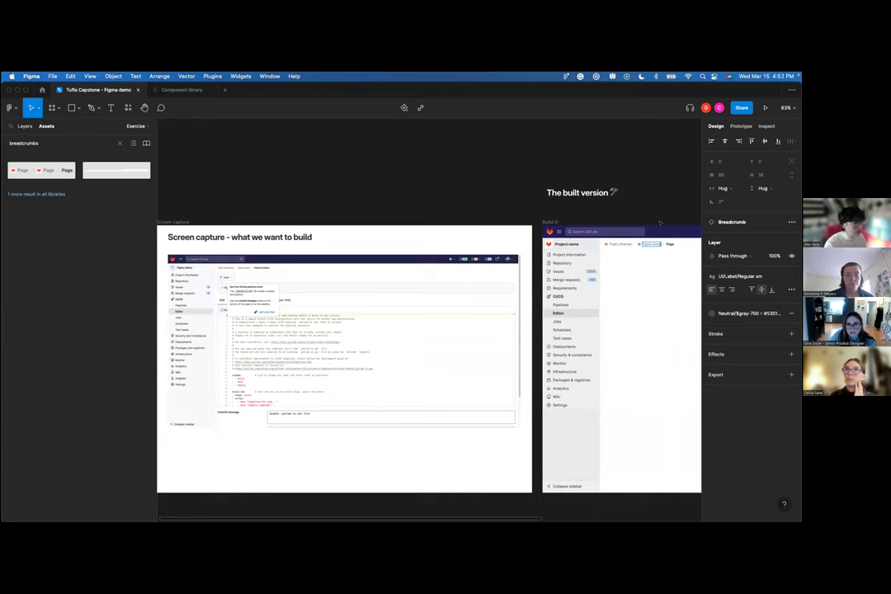
# - Change the last, bold breadcrumb label to "Pipeline Editor"
pyautogui.click(669, 244)
pyautogui.click(667, 159)
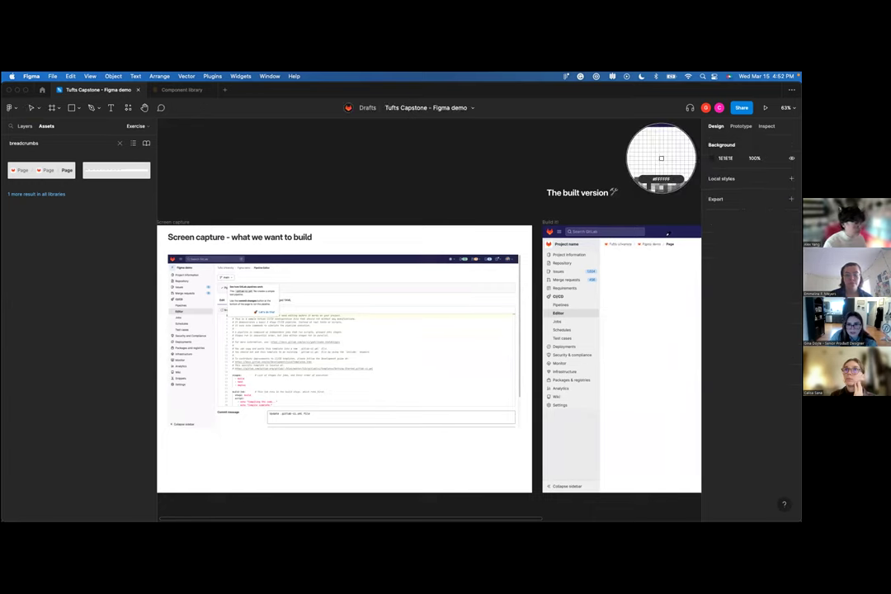
pyautogui.click(666, 245)
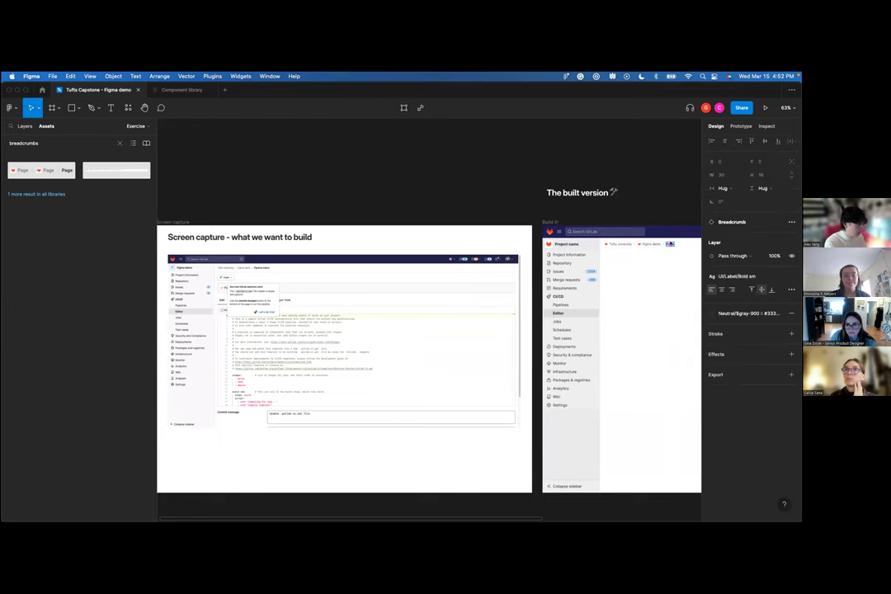
pyautogui.write('Pipeline Editor')
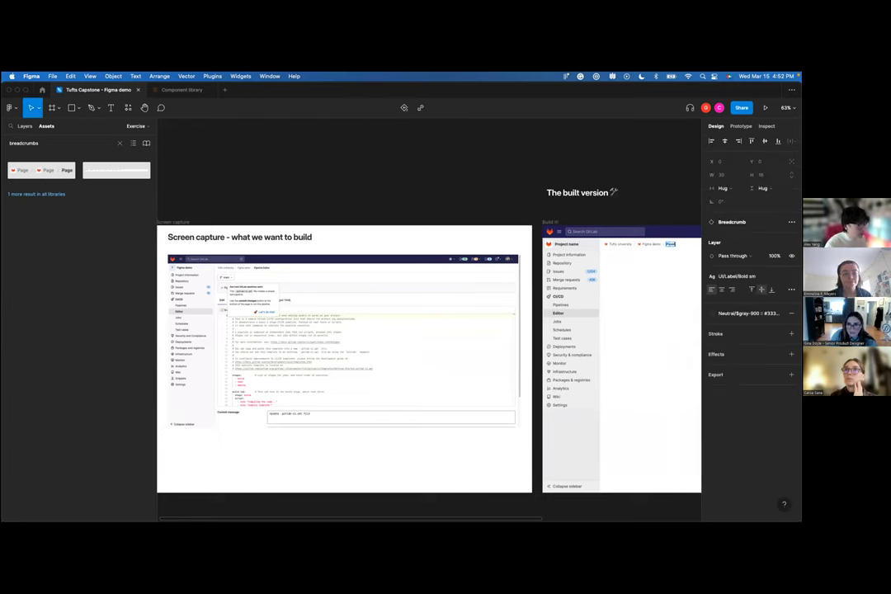
pyautogui.press('Escape')
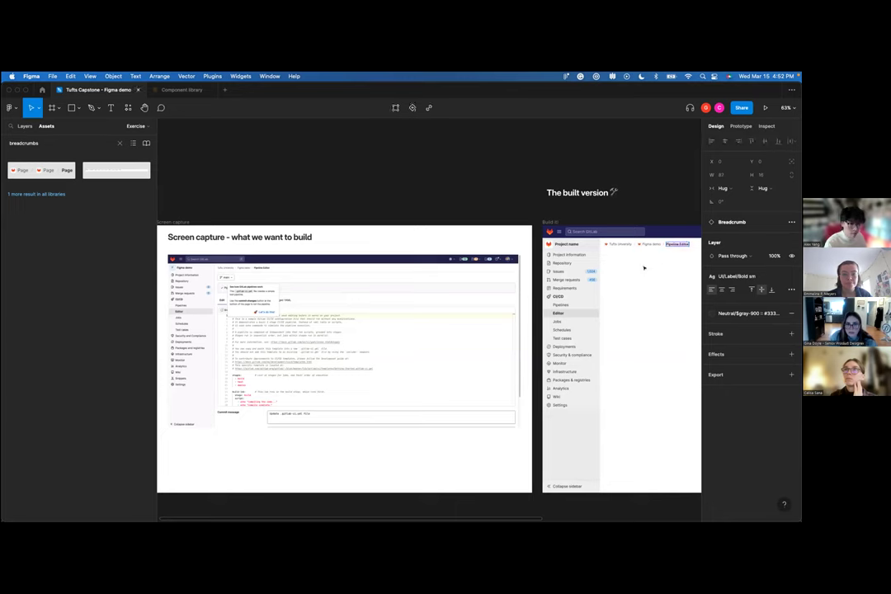
# - Hide the Avatar layer in the first breadcrumb item, before the Tufts label
pyautogui.hscroll(3, 645, 269)
pyautogui.scroll(5, 584, 248)
pyautogui.press('Escape')
pyautogui.click(303, 216)
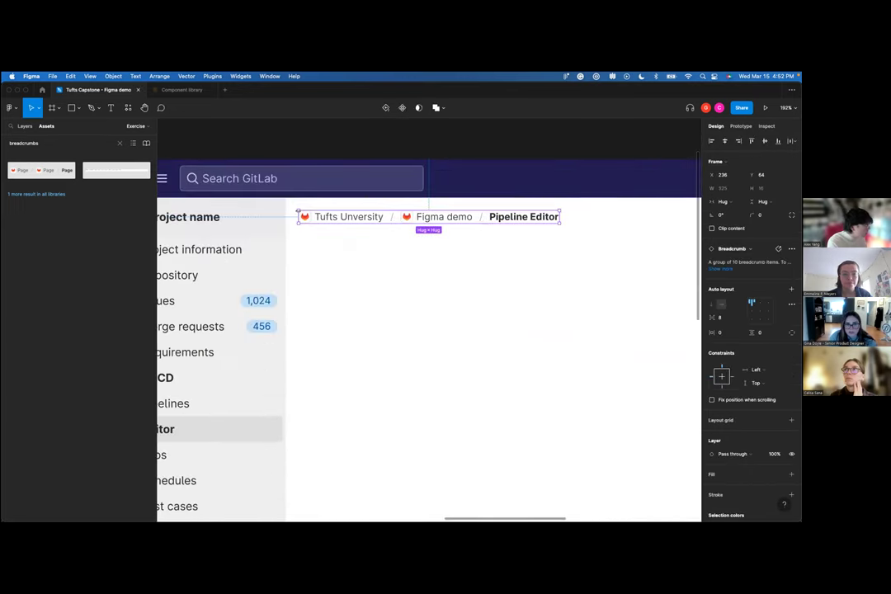
pyautogui.doubleClick(304, 217)
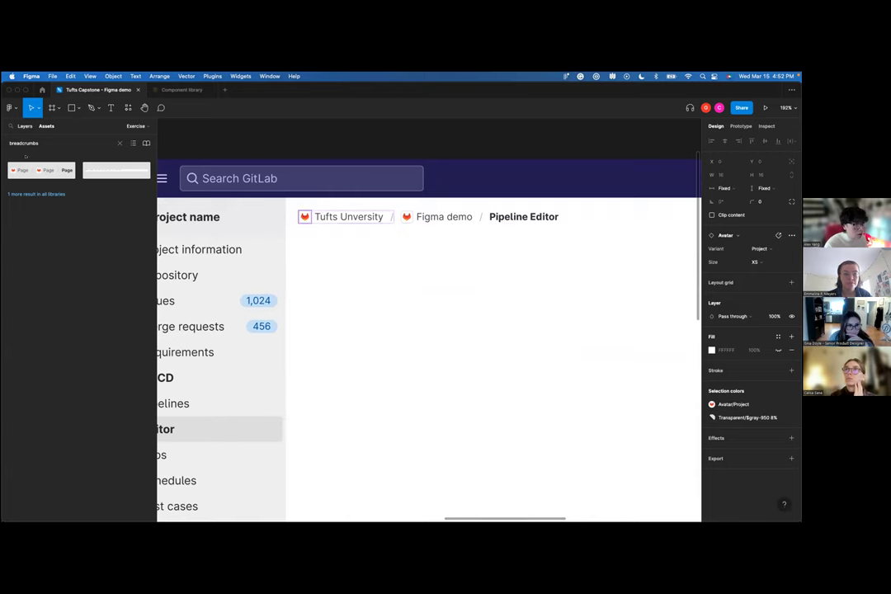
pyautogui.click(25, 125)
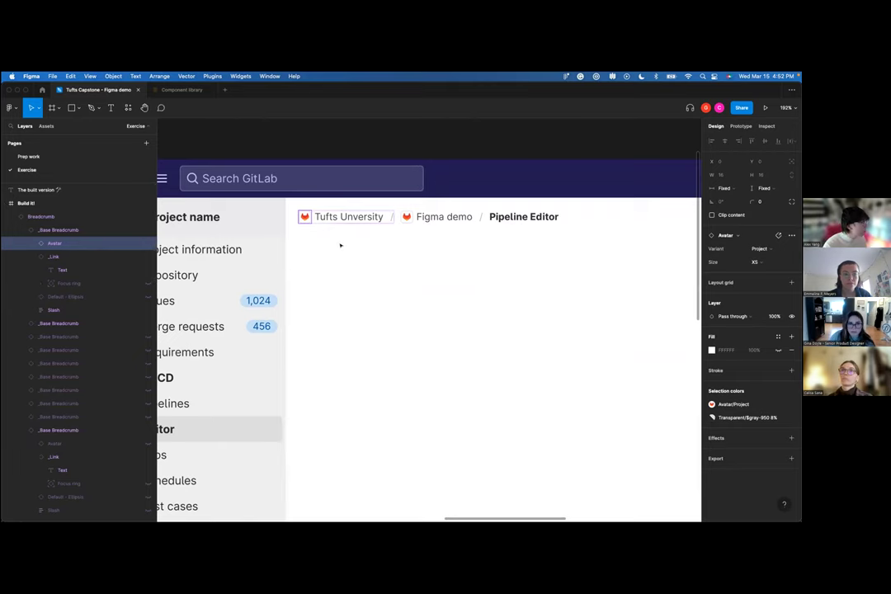
pyautogui.press('Delete')
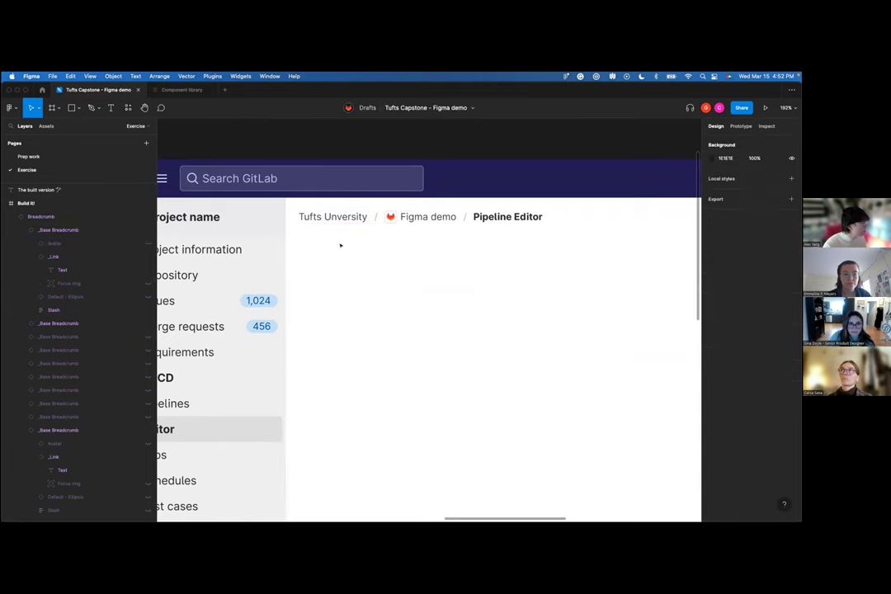
pyautogui.click(144, 244)
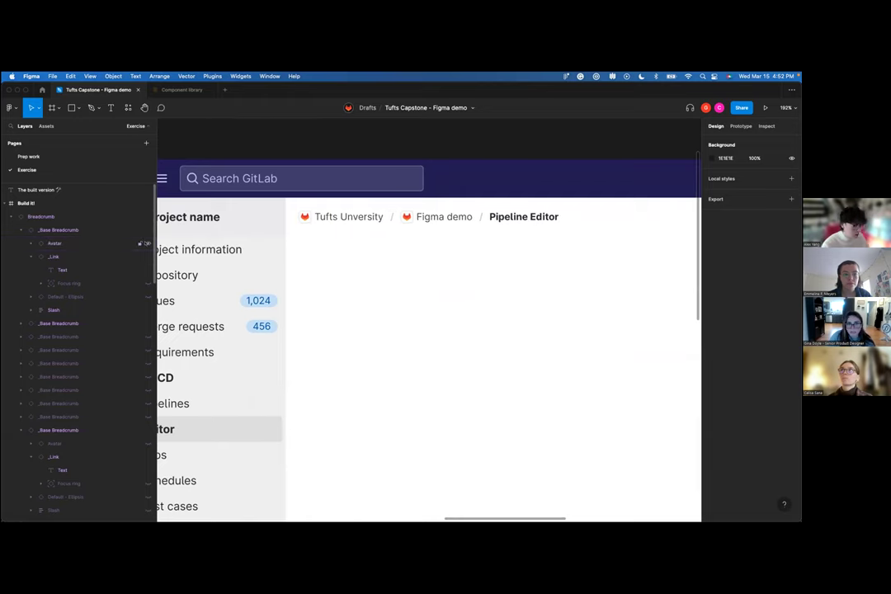
pyautogui.click(144, 244)
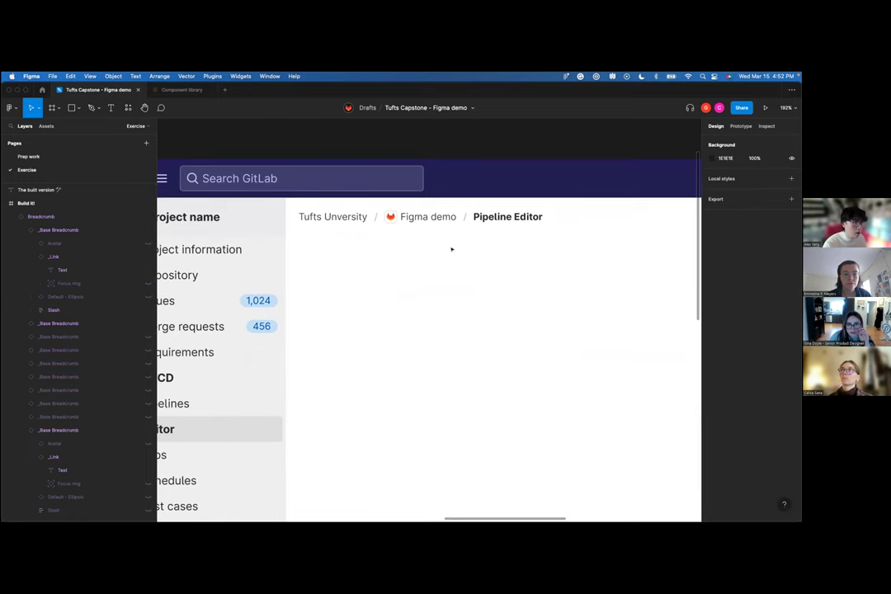
# - Hide the Avatar layer in the "Figma demo" breadcrumb item and return to the screen capture for comparison
pyautogui.click(355, 217)
pyautogui.doubleClick(390, 217)
pyautogui.doubleClick(390, 217)
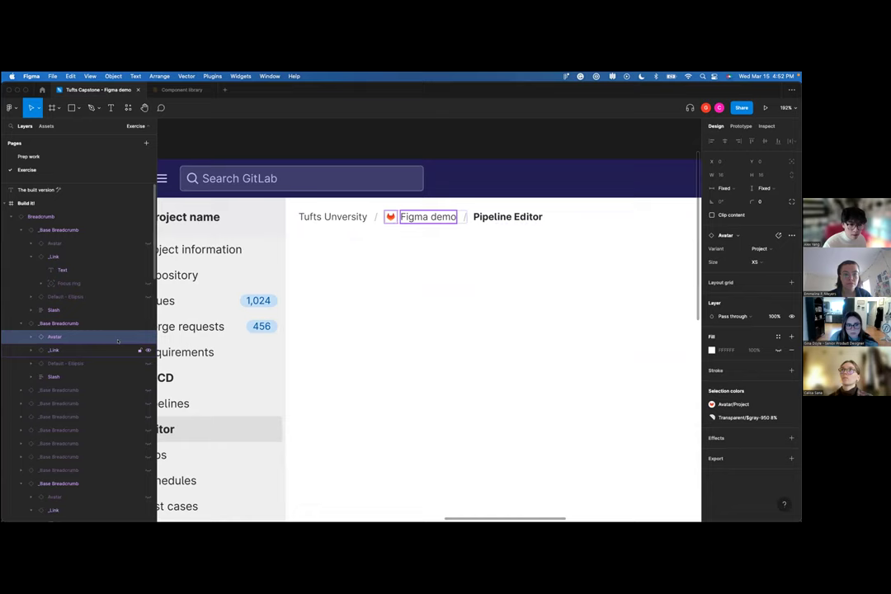
pyautogui.click(147, 336)
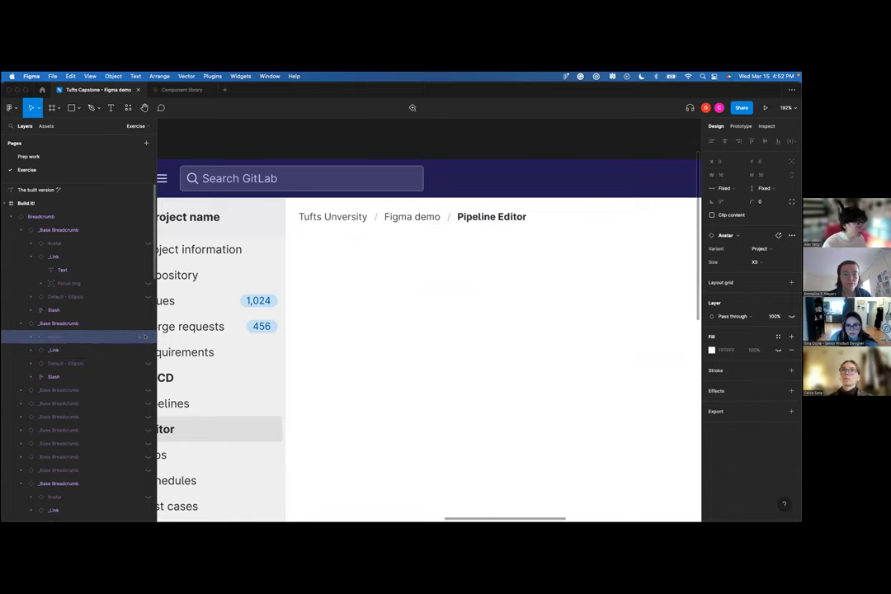
pyautogui.click(438, 288)
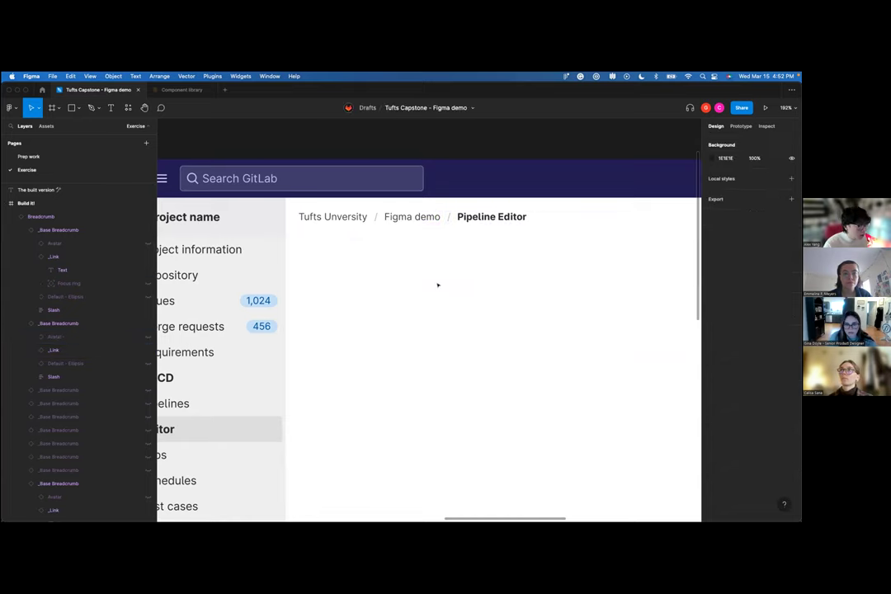
pyautogui.scroll(-10, 437, 285)
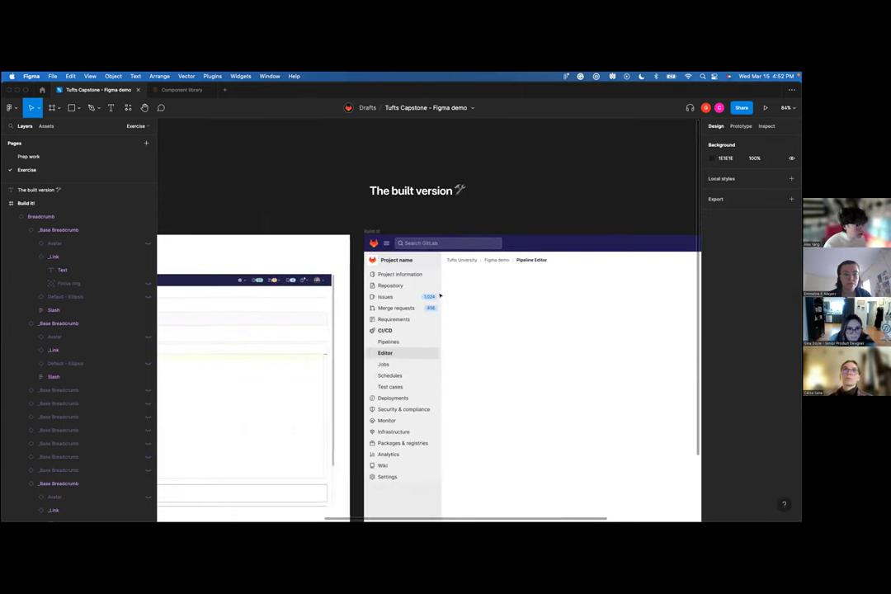
pyautogui.hscroll(-6, 440, 294)
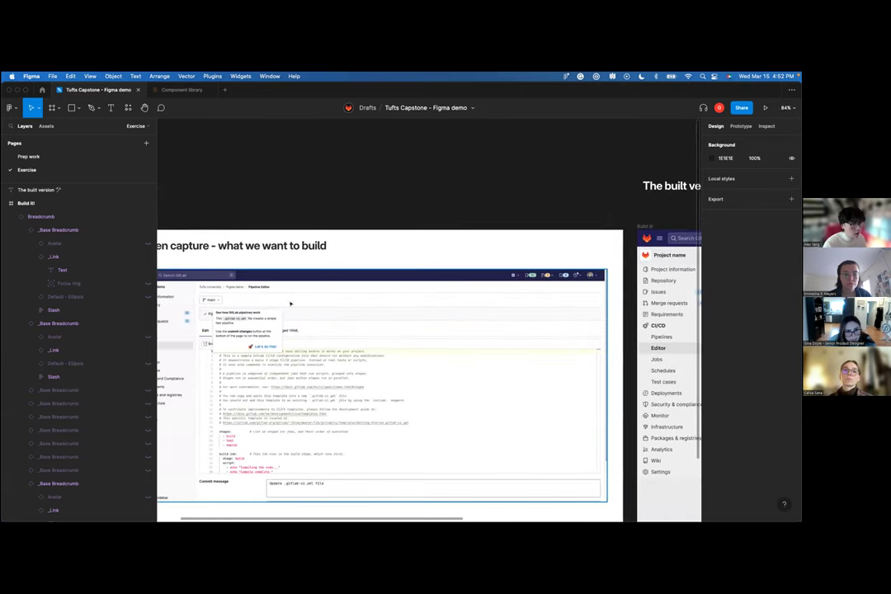
# - Place a Default button from the library assets below the breadcrumb in the Build it! frame and set its type to Dropdown
pyautogui.scroll(5, 291, 303)
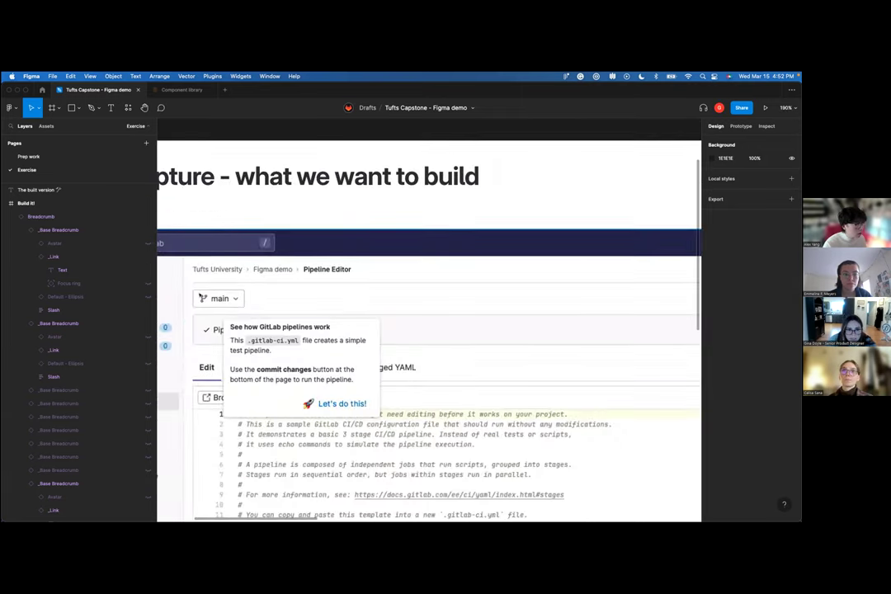
pyautogui.scroll(-5, 186, 297)
pyautogui.hscroll(6, 207, 294)
pyautogui.scroll(5, 227, 291)
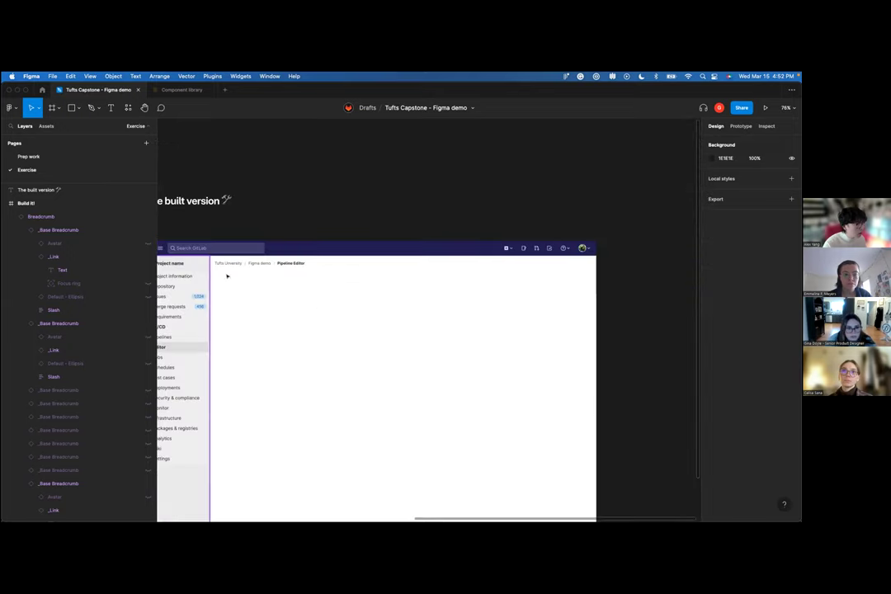
pyautogui.scroll(-1, 227, 291)
pyautogui.click(46, 126)
pyautogui.write('button')
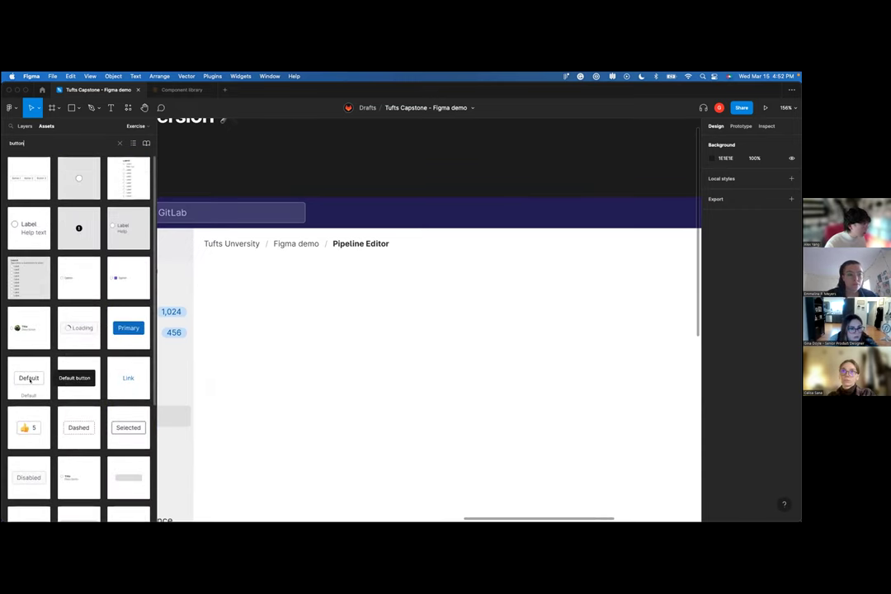
pyautogui.moveTo(22, 377); pyautogui.dragTo(276, 281)
pyautogui.click(774, 288)
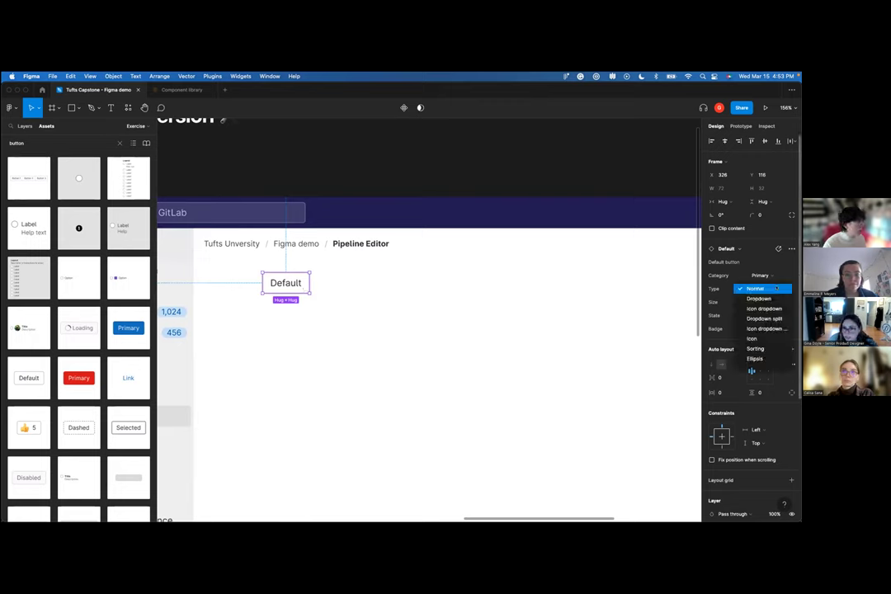
pyautogui.click(762, 300)
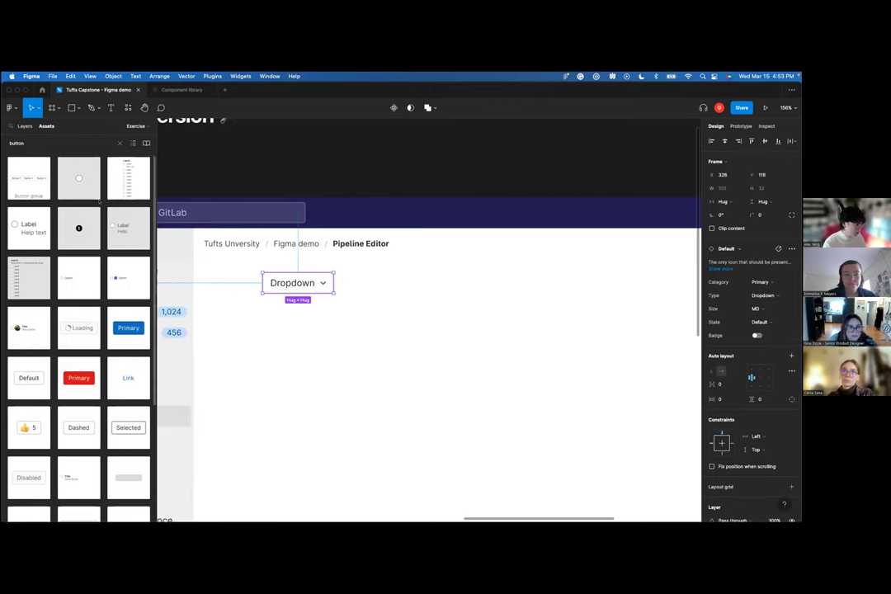
# - Change the dropdown button's label to "master"
pyautogui.hotkey('alt', '1')
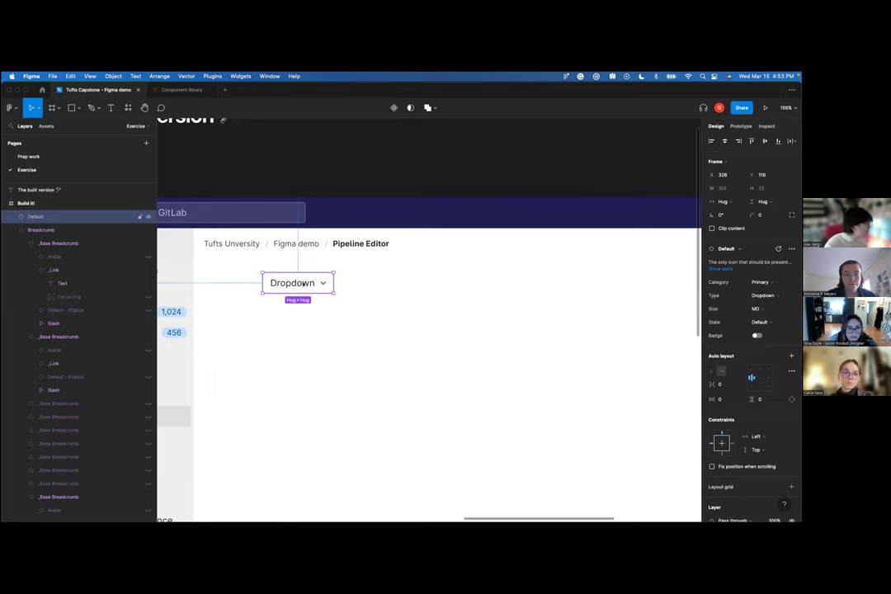
pyautogui.click(392, 284)
pyautogui.doubleClick(305, 283)
pyautogui.write('msater')
pyautogui.press('BackSpace')
pyautogui.press('BackSpace')
pyautogui.press('BackSpace')
pyautogui.press('BackSpace')
pyautogui.press('BackSpace')
pyautogui.write('aster')
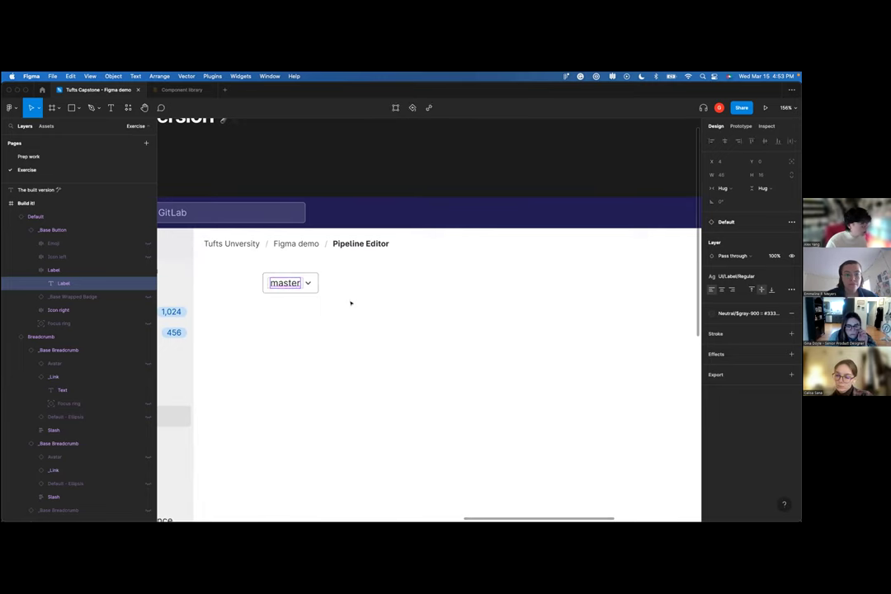
pyautogui.click(326, 297)
# - Make the hidden Icon left layer of the "master" dropdown button visible
pyautogui.click(311, 288)
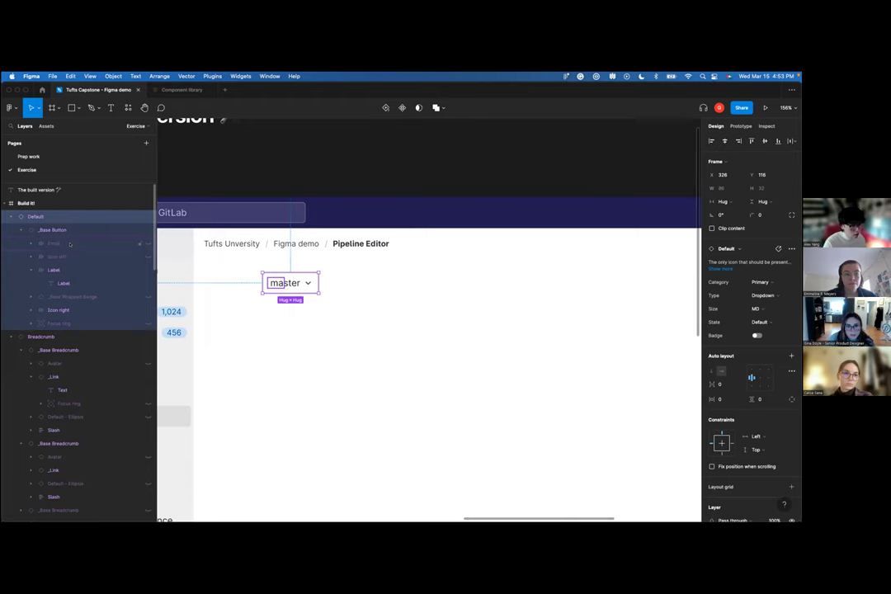
pyautogui.click(142, 243)
pyautogui.click(145, 244)
pyautogui.click(145, 257)
pyautogui.click(143, 256)
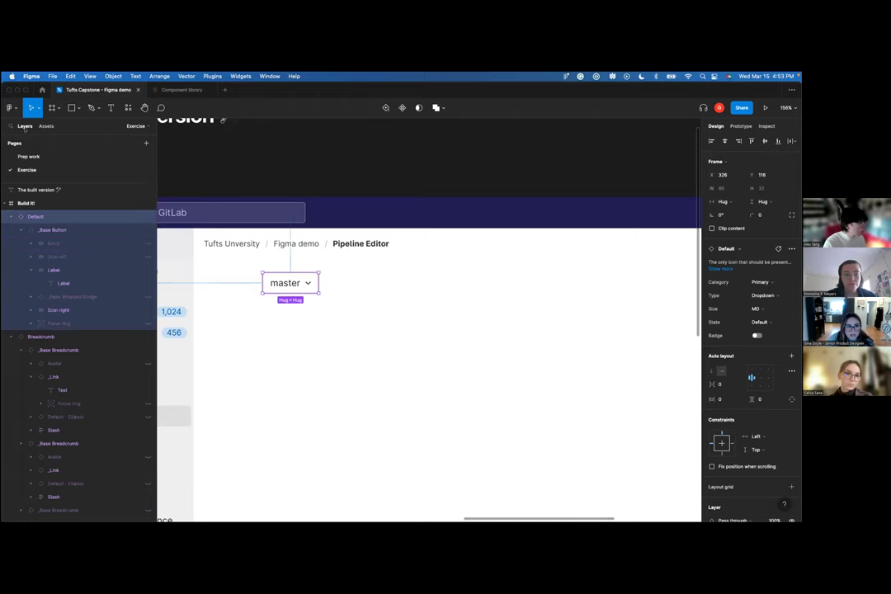
pyautogui.click(139, 257)
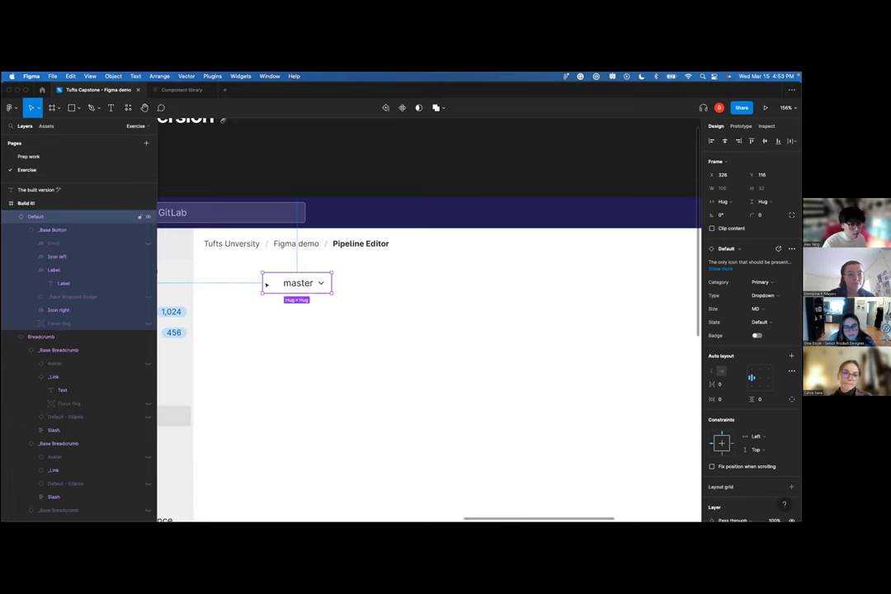
# - Apply the Neutral $gray-700 color style to the Icon left layer of the "master" button
pyautogui.scroll(5, 259, 287)
pyautogui.click(57, 257)
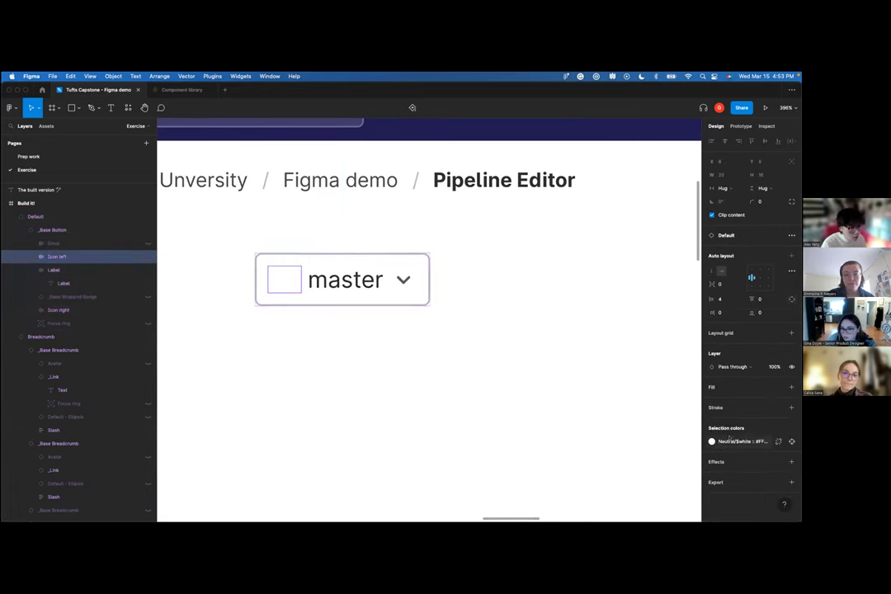
pyautogui.click(726, 441)
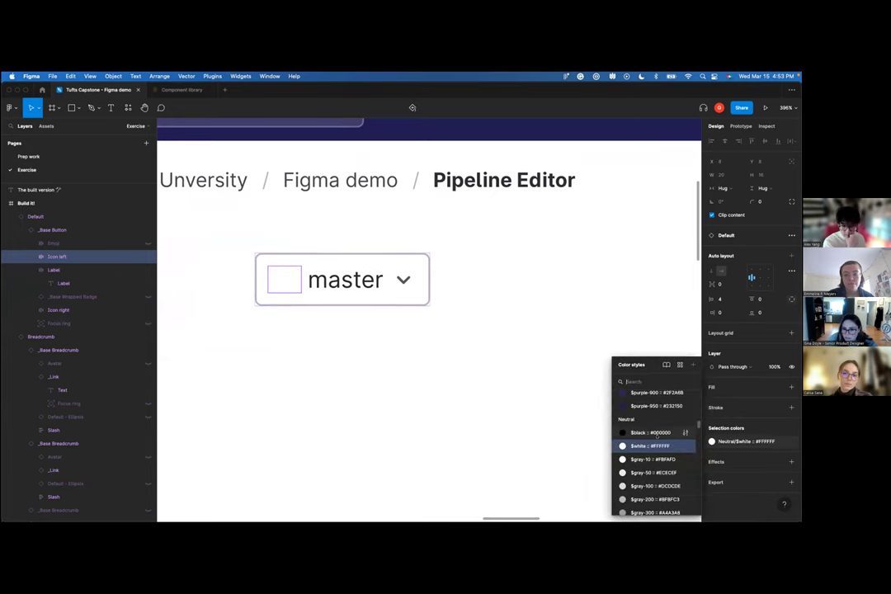
pyautogui.write('gray')
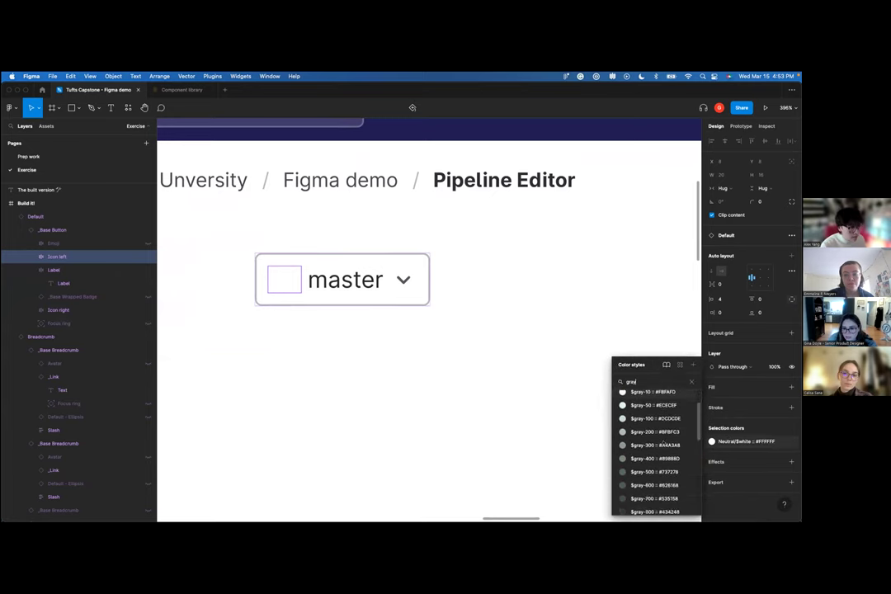
pyautogui.click(655, 499)
# - Compare the button with the screen capture and set its Icon left color style to Neutral $gray-500
pyautogui.scroll(-6, 511, 405)
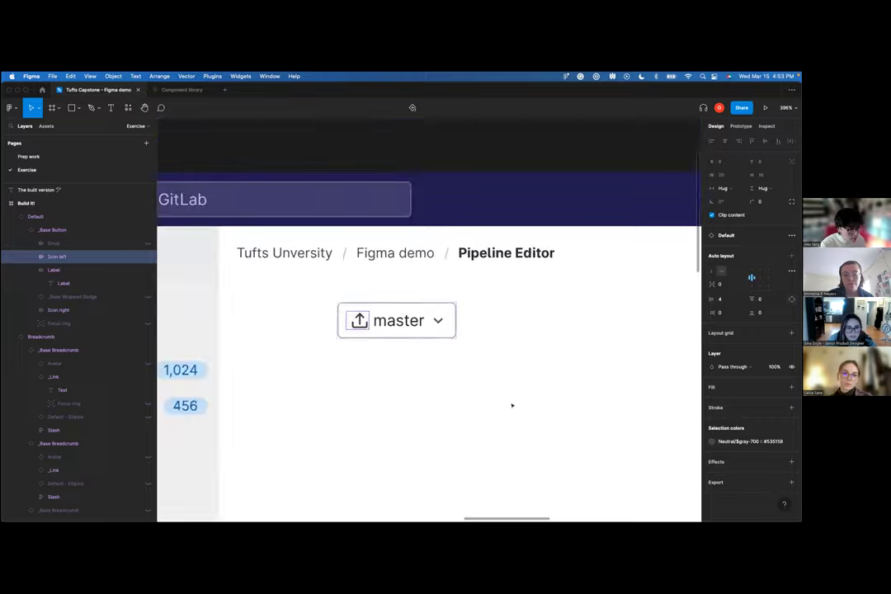
pyautogui.hscroll(-8, 511, 406)
pyautogui.scroll(2, 284, 398)
pyautogui.scroll(5, 284, 399)
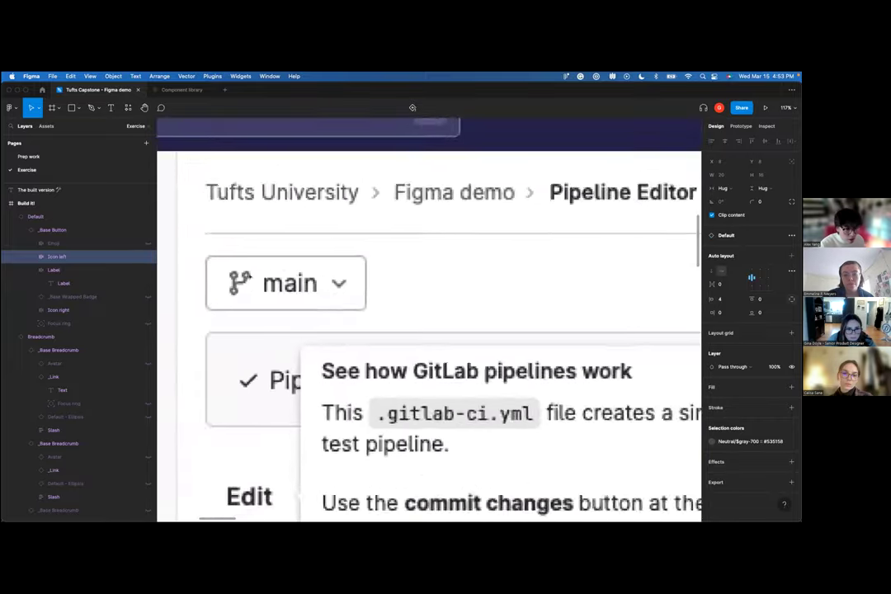
pyautogui.scroll(-4, 285, 398)
pyautogui.scroll(2, 385, 263)
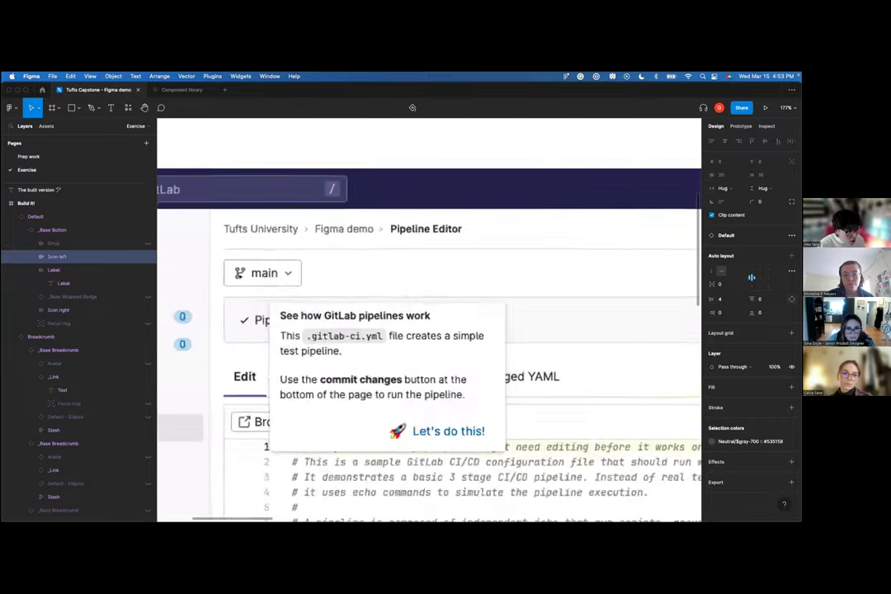
pyautogui.scroll(-5, 385, 263)
pyautogui.scroll(5, 370, 249)
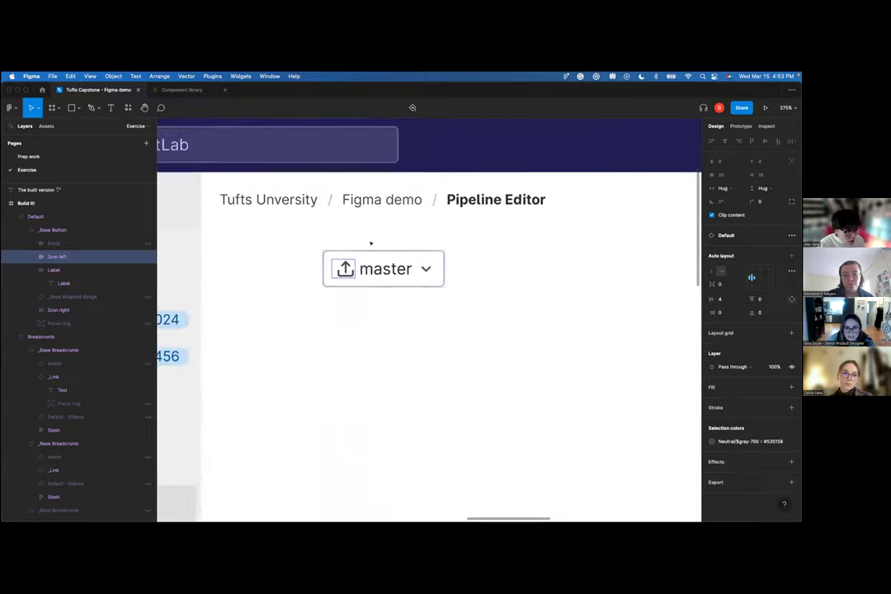
pyautogui.click(735, 441)
pyautogui.click(655, 419)
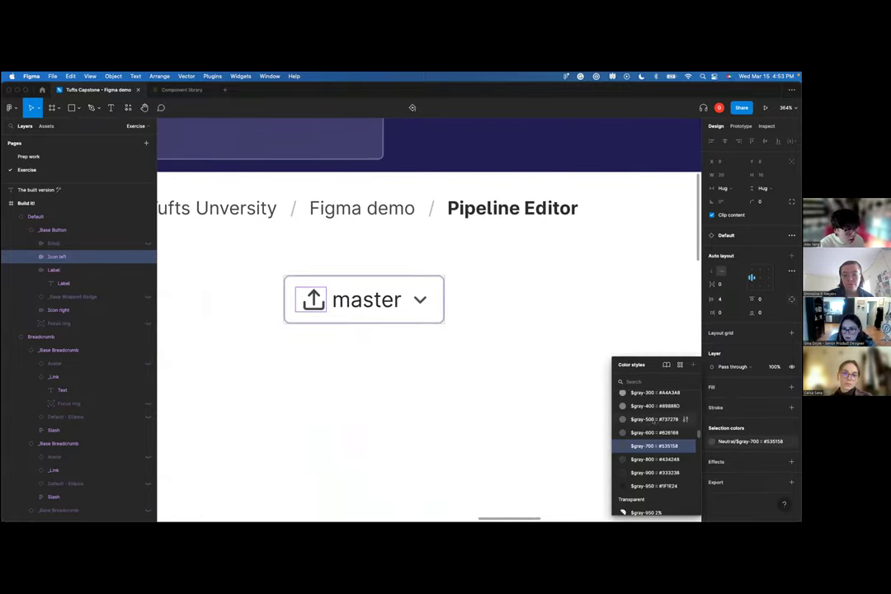
pyautogui.click(444, 375)
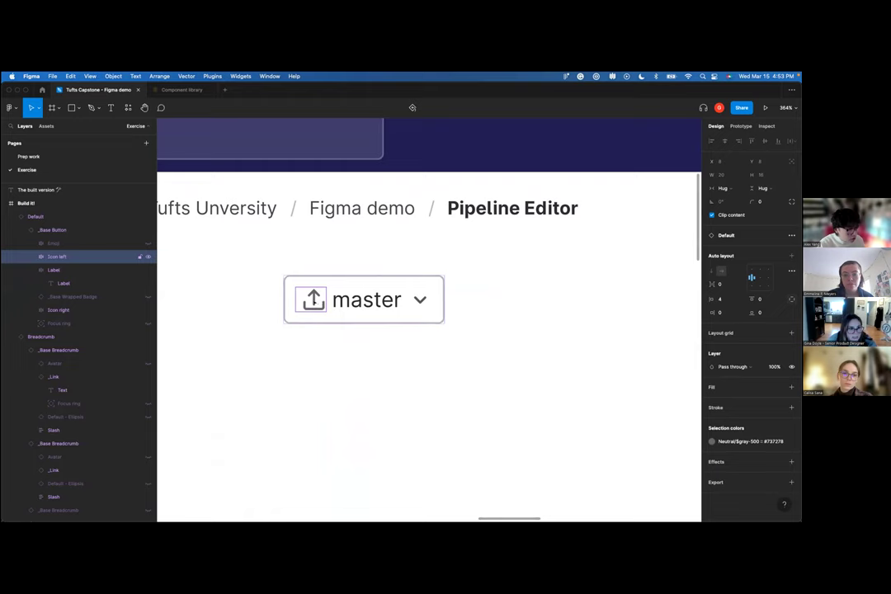
# - Swap the upload icon inside the button's Icon left layer for the branch icon from GitLab Product Icons
pyautogui.press('Return')
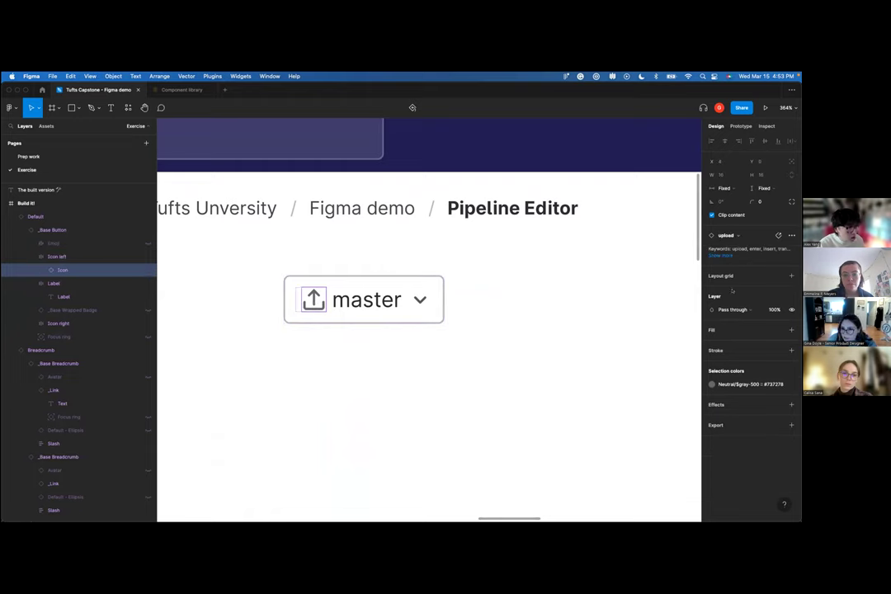
pyautogui.click(728, 235)
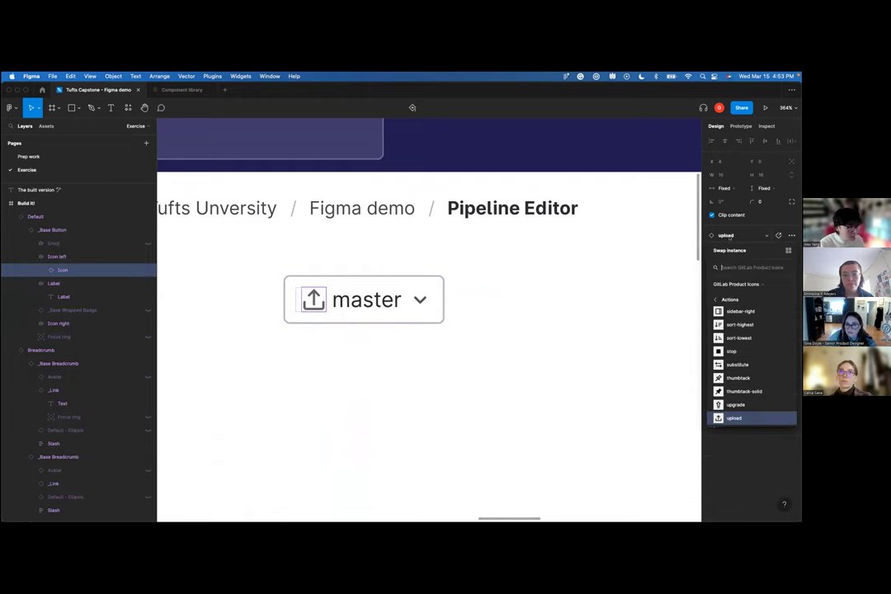
pyautogui.write('merge')
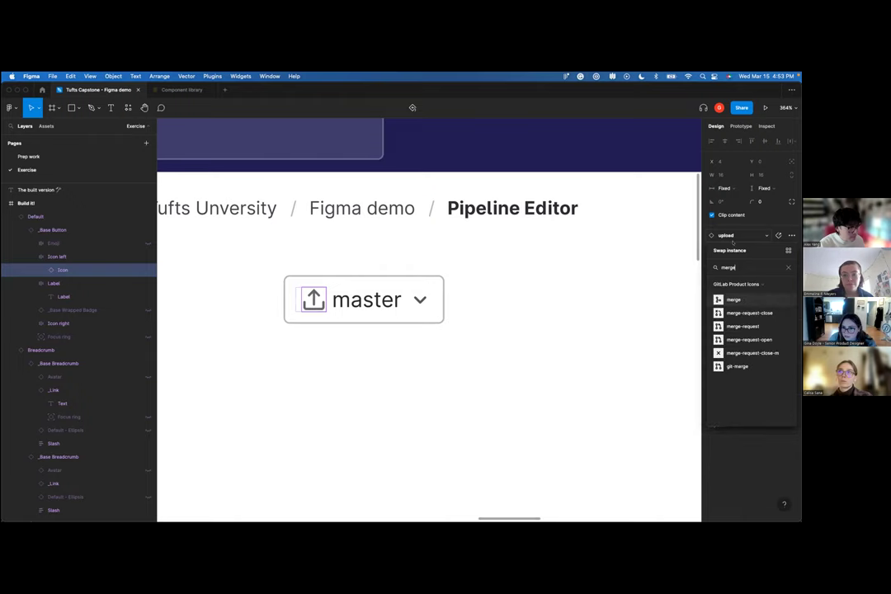
pyautogui.hscroll(-7, 610, 344)
pyautogui.hscroll(-3, 599, 349)
pyautogui.scroll(-10, 586, 350)
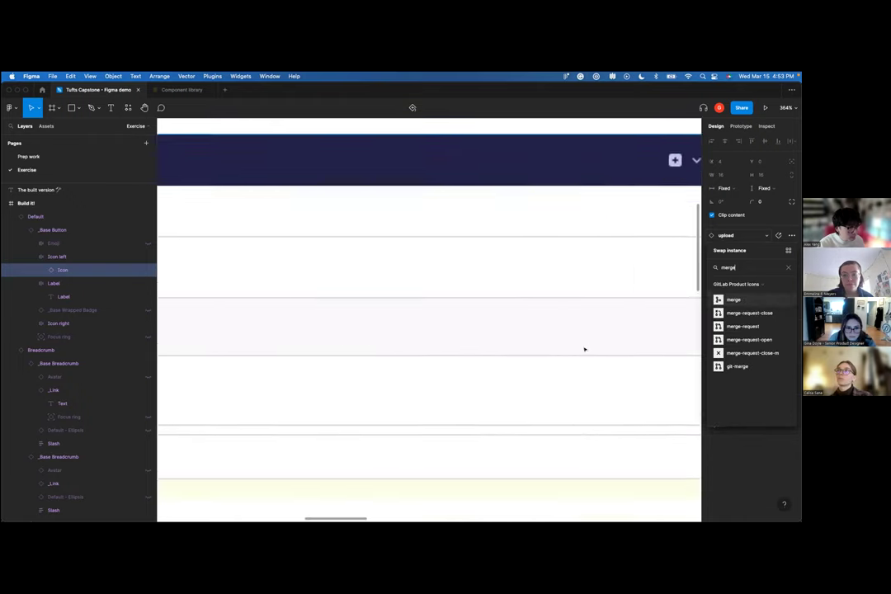
pyautogui.hscroll(-1, 581, 349)
pyautogui.hscroll(8, 581, 340)
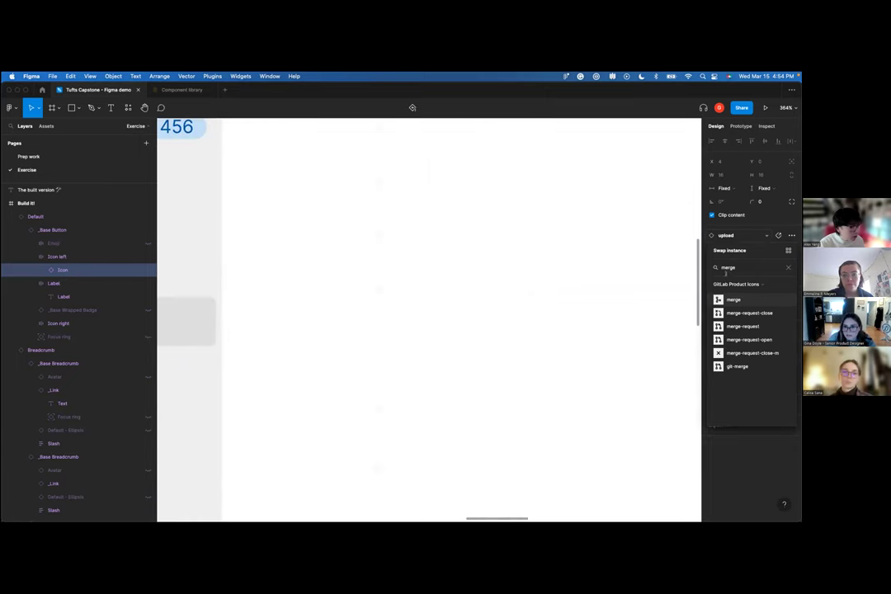
pyautogui.doubleClick(730, 268)
pyautogui.write('branch')
pyautogui.click(731, 312)
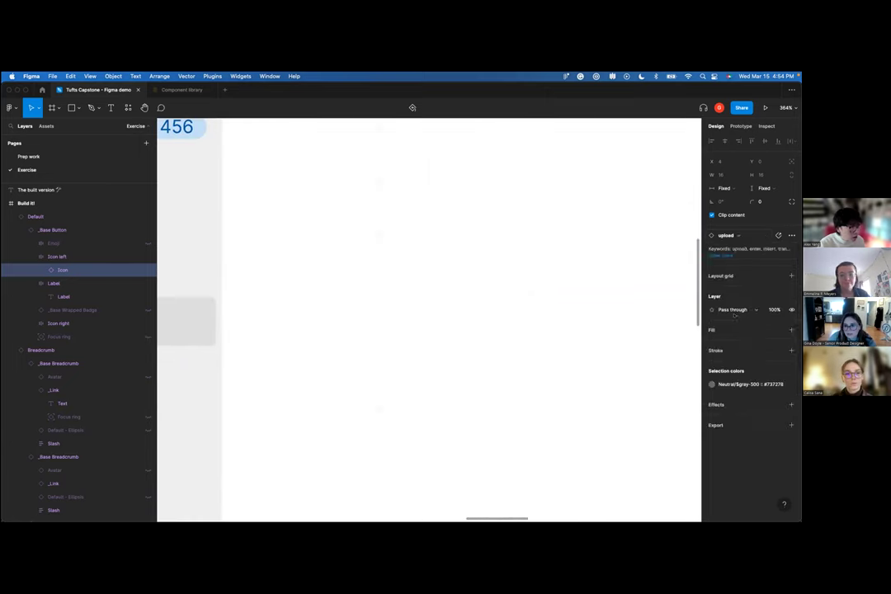
# - Move the "master" button directly beneath the breadcrumb, aligned with its start, at X 236, Y 104
pyautogui.scroll(3, 574, 310)
pyautogui.click(553, 324)
pyautogui.moveTo(523, 339); pyautogui.dragTo(388, 318)
pyautogui.scroll(-5, 430, 329)
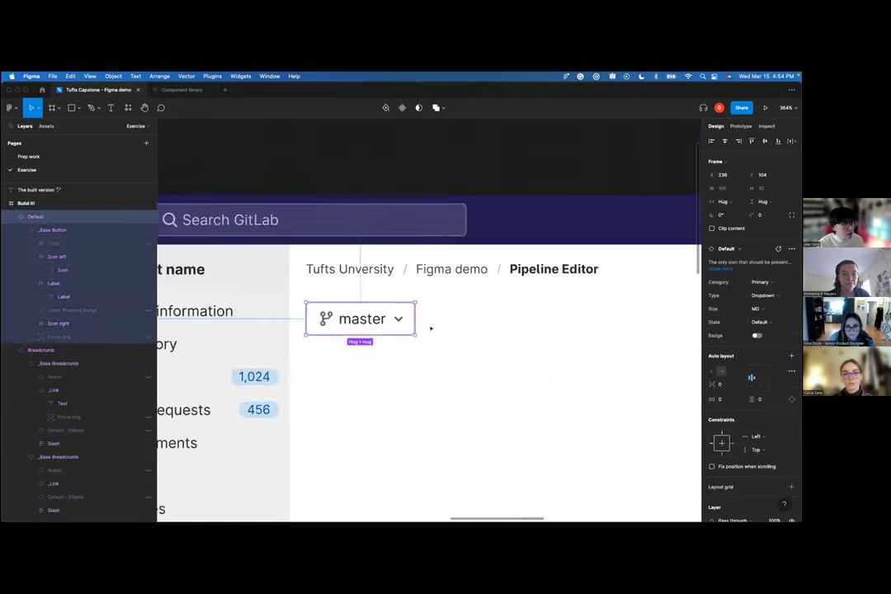
pyautogui.scroll(5, 395, 320)
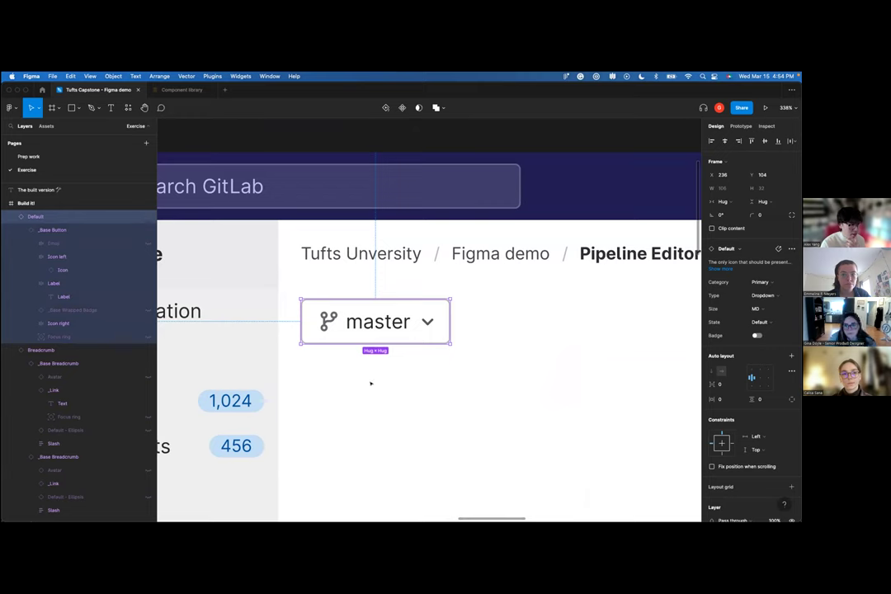
pyautogui.click(401, 427)
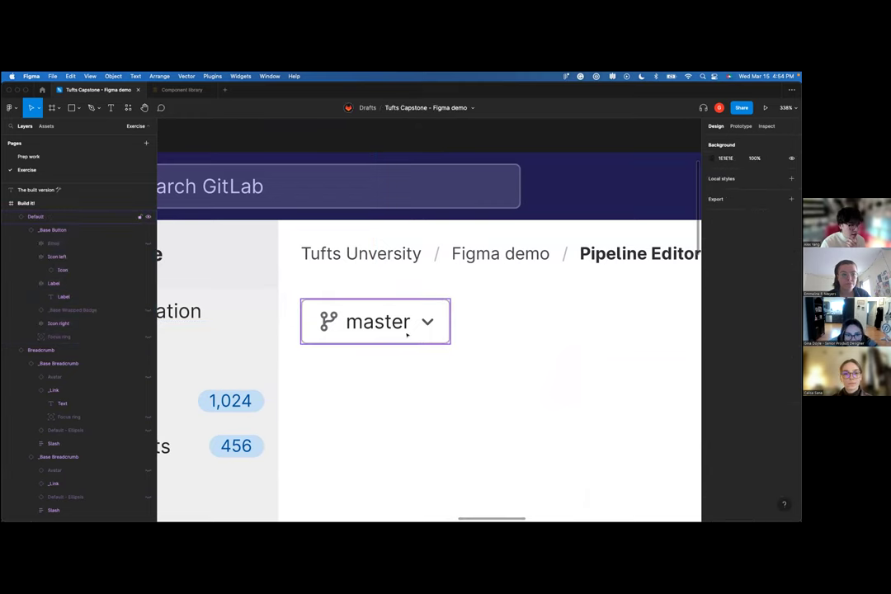
# - Examine the "master" button's nested layers: Icon left, its Icon instance and the Label text
pyautogui.click(408, 334)
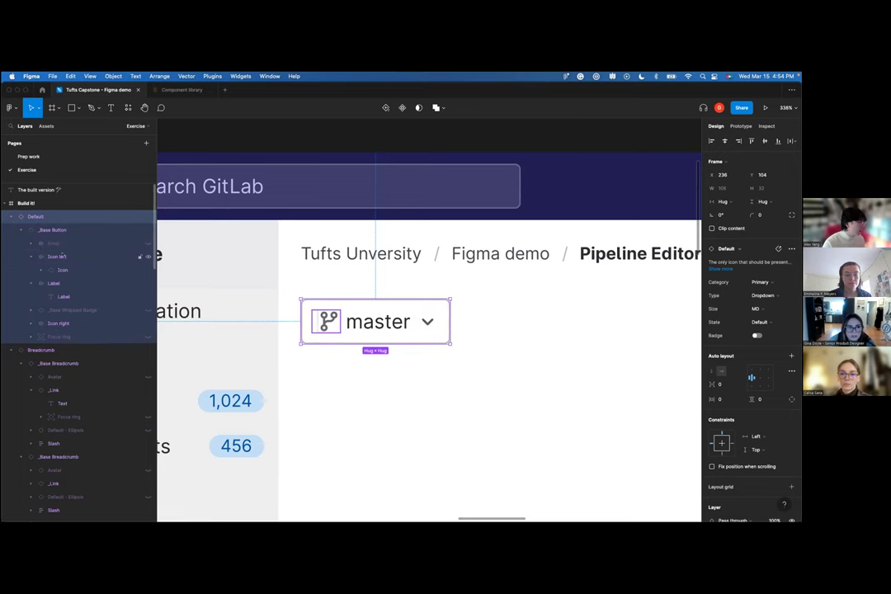
pyautogui.click(62, 257)
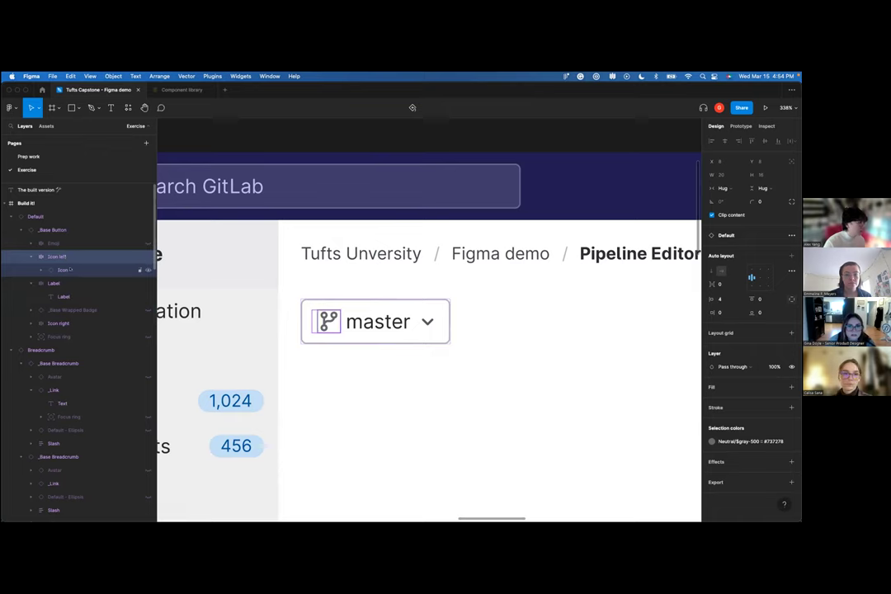
pyautogui.click(68, 269)
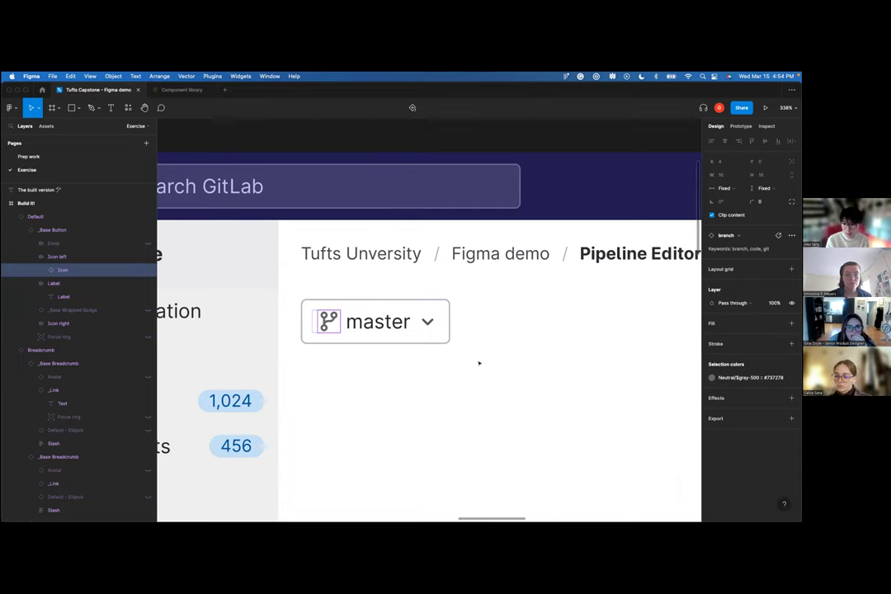
pyautogui.doubleClick(351, 324)
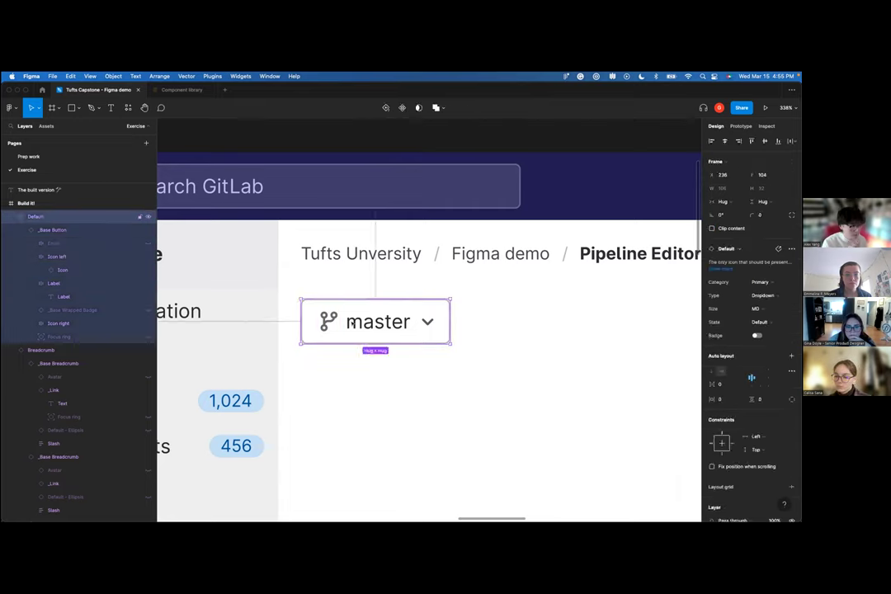
pyautogui.doubleClick(350, 324)
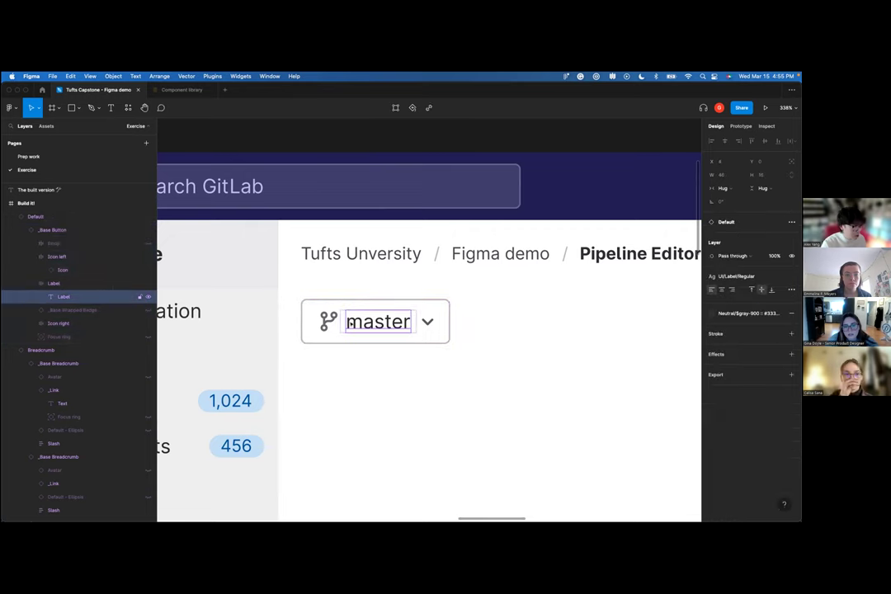
pyautogui.click(411, 384)
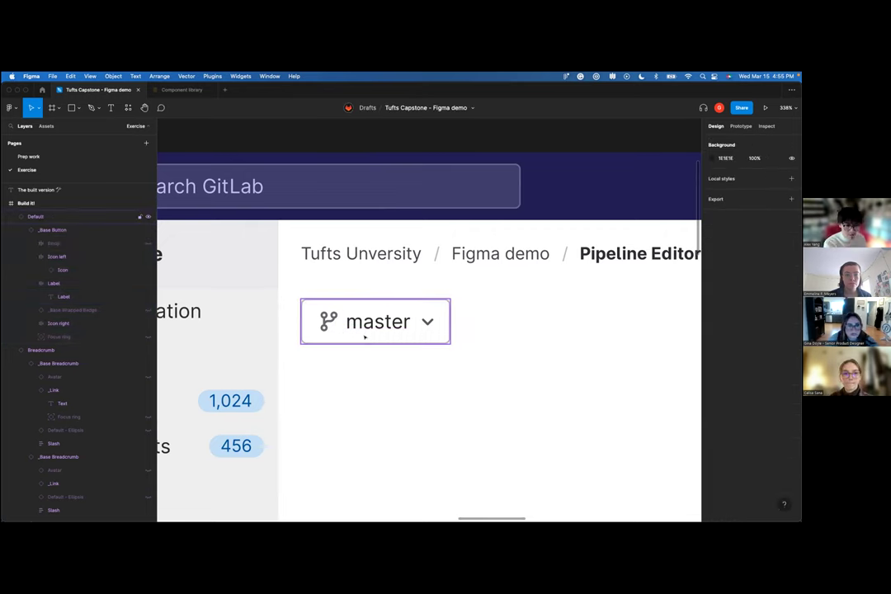
pyautogui.click(364, 337)
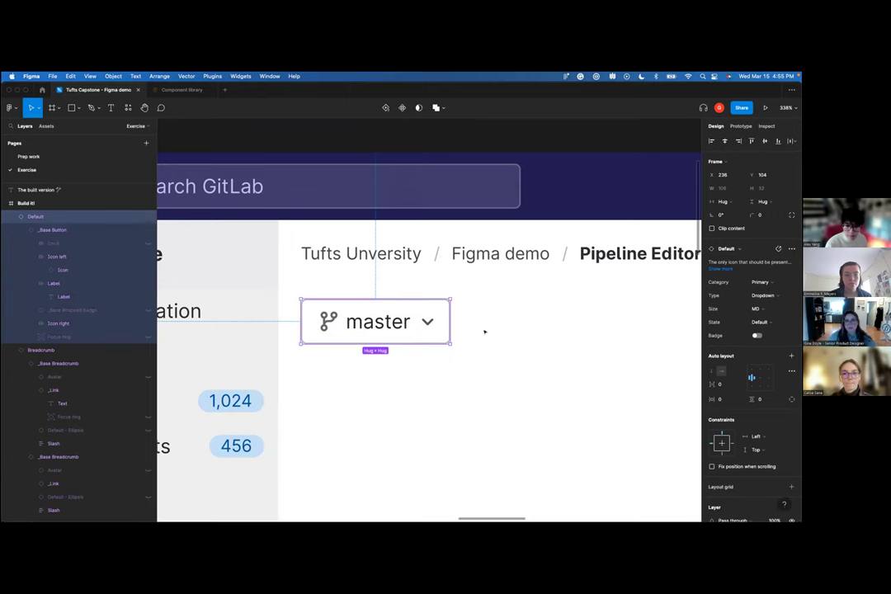
# - Expand the "master" button's selection colors to review every color style used in it, leaving the button deselected
pyautogui.scroll(-2, 750, 359)
pyautogui.scroll(-7, 750, 358)
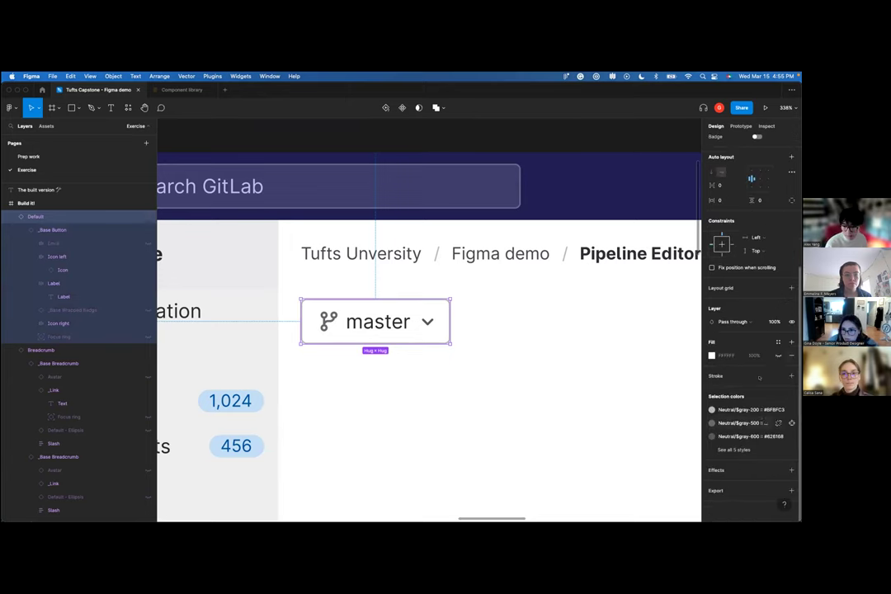
pyautogui.click(735, 450)
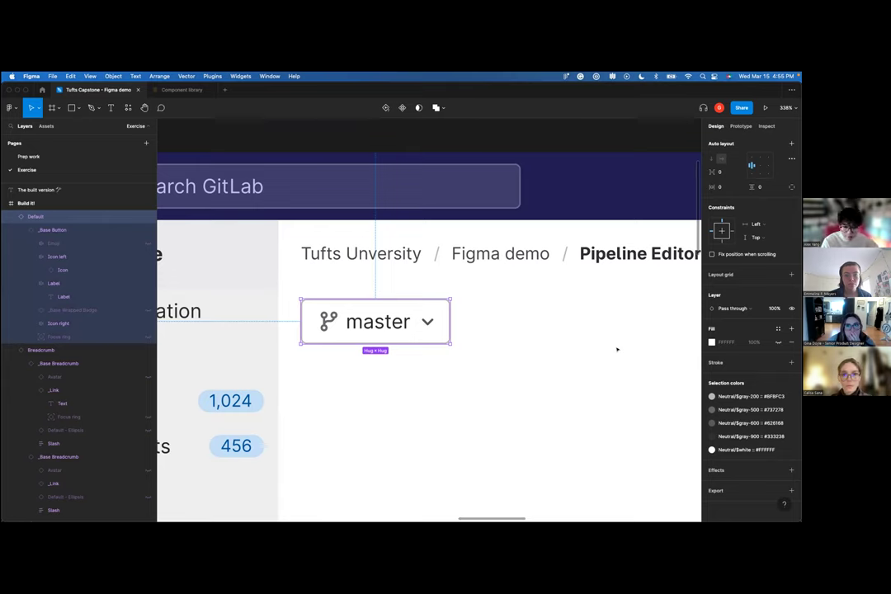
pyautogui.click(578, 345)
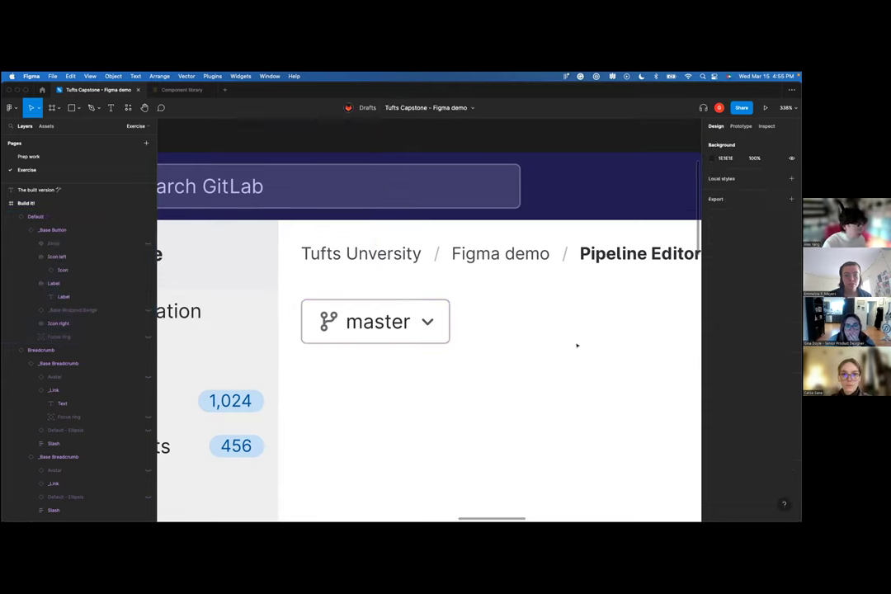
pyautogui.click(439, 338)
pyautogui.moveTo(452, 330)
pyautogui.mouseDown()
pyautogui.moveTo(459, 330)
pyautogui.moveTo(450, 330)
pyautogui.mouseUp()
pyautogui.click(492, 338)
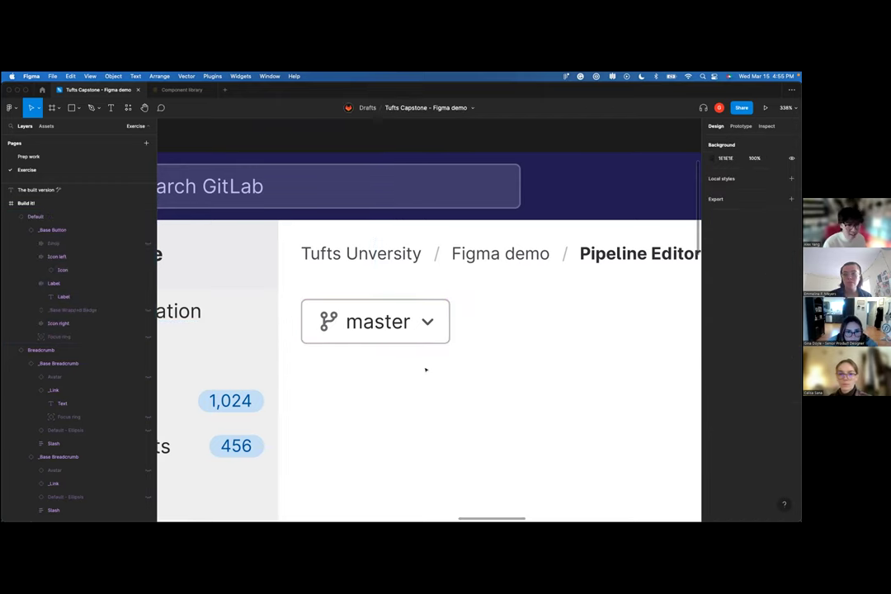
# - Compare the built version with the screen capture, examining the pipeline status bar beneath the branch dropdown
pyautogui.scroll(1, 430, 379)
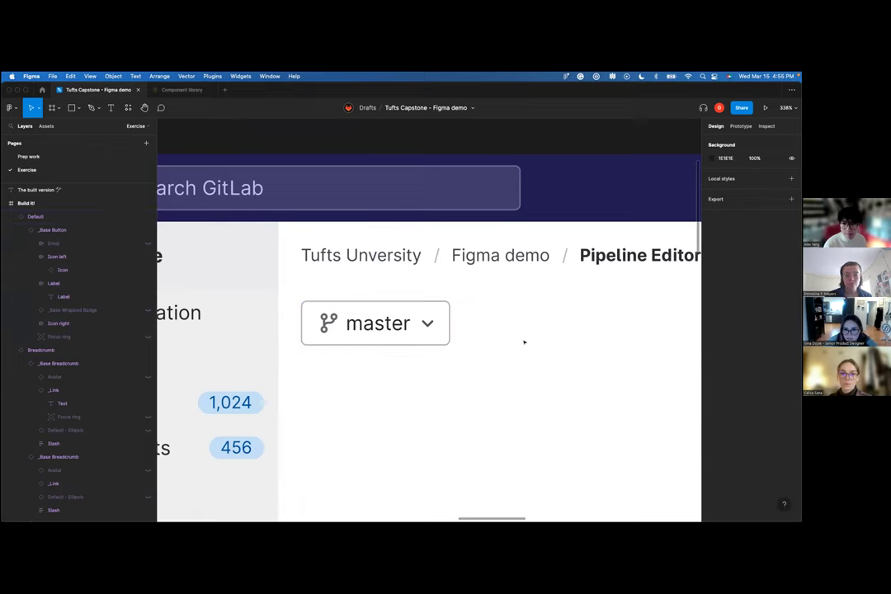
pyautogui.scroll(-10, 511, 353)
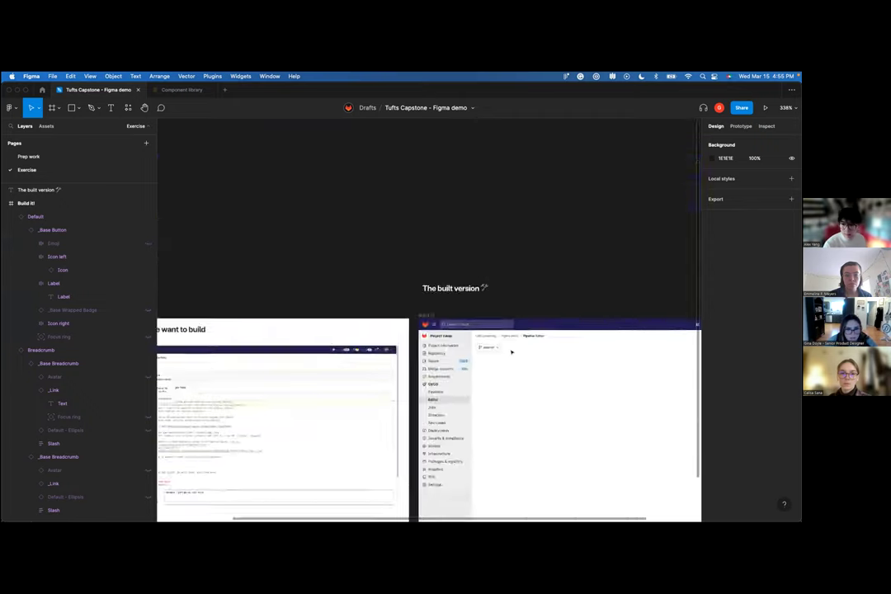
pyautogui.scroll(5, 446, 356)
pyautogui.scroll(2, 447, 356)
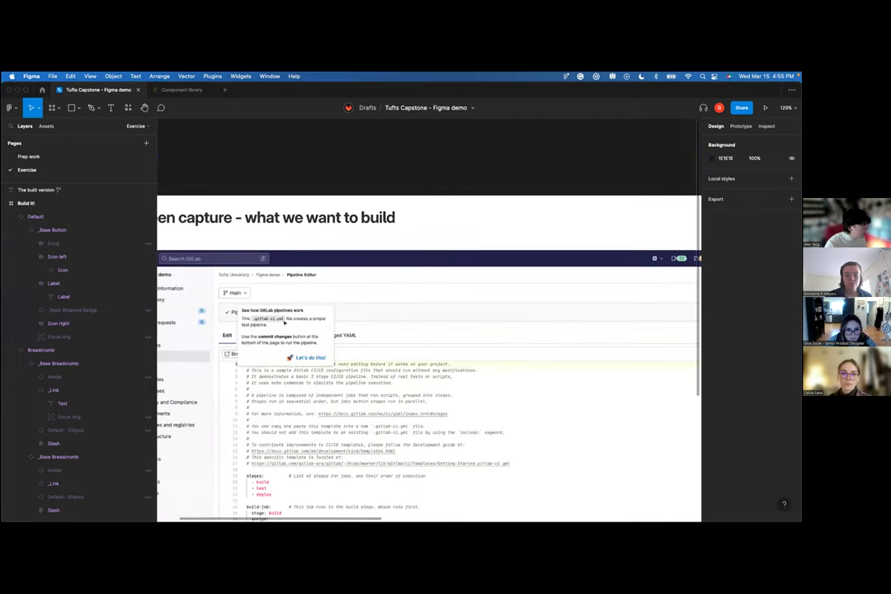
pyautogui.scroll(-2, 258, 311)
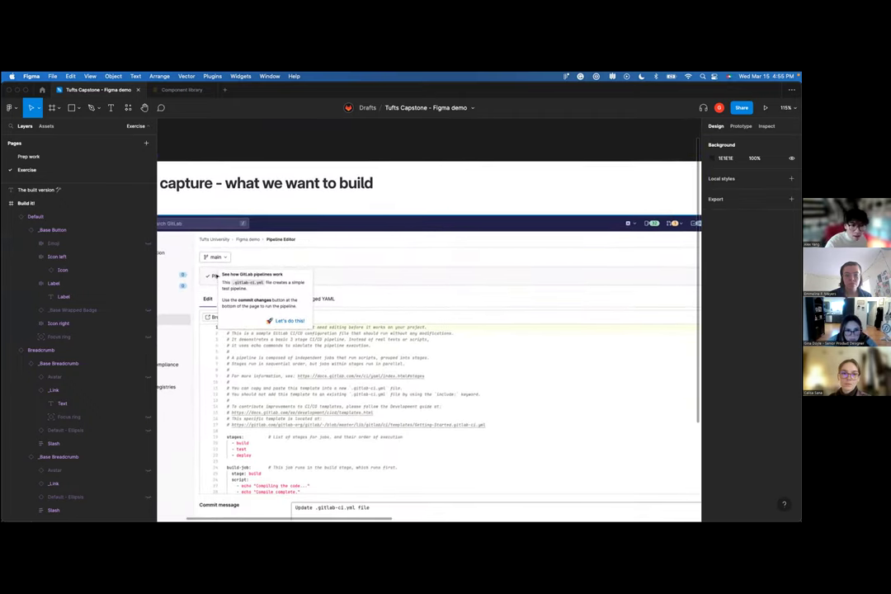
pyautogui.scroll(2, 467, 271)
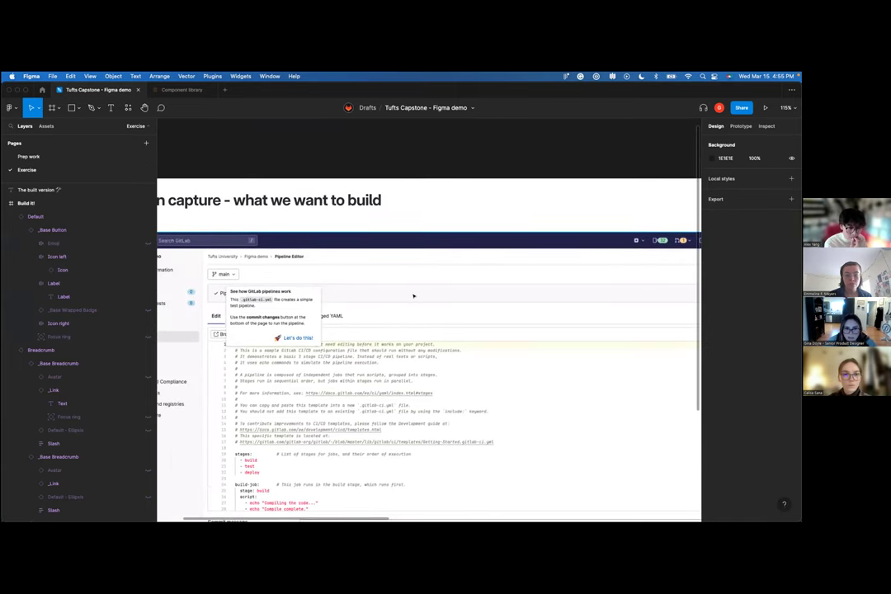
pyautogui.scroll(5, 408, 294)
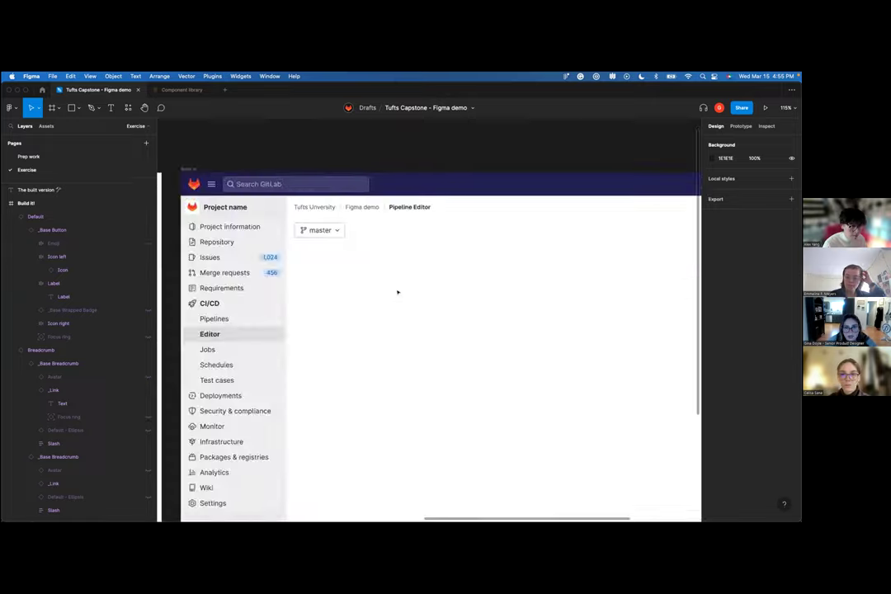
# - Draw a rectangle about 1182 × 55 beneath the "master" button and align it with the button's start at X 236, Y 152
pyautogui.hscroll(3, 397, 291)
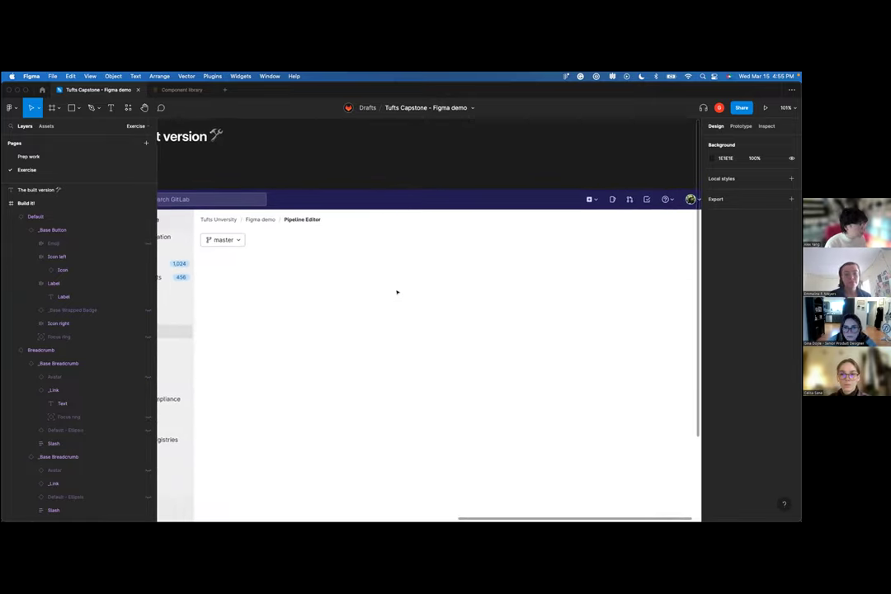
pyautogui.hscroll(1, 395, 293)
pyautogui.click(78, 109)
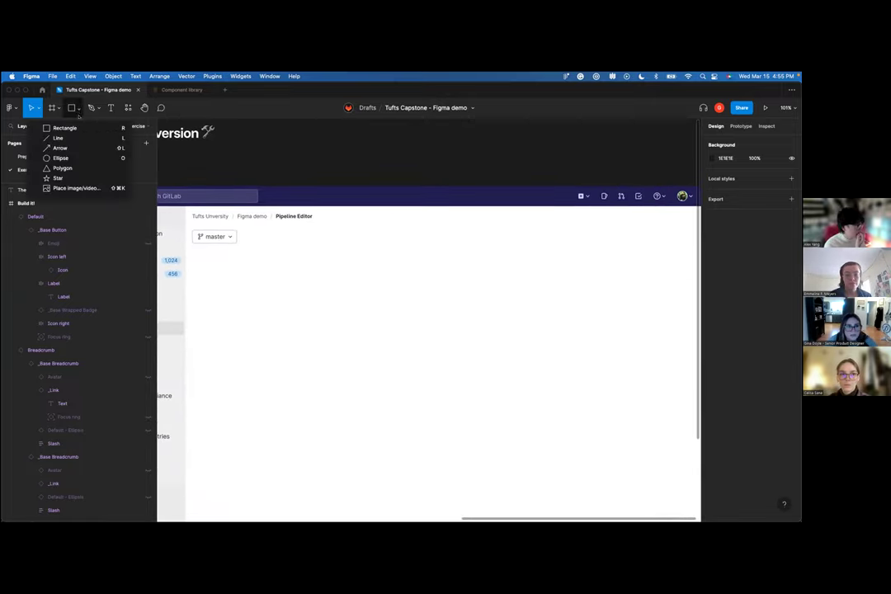
pyautogui.click(72, 128)
pyautogui.moveTo(198, 258)
pyautogui.mouseDown()
pyautogui.moveTo(529, 308)
pyautogui.moveTo(659, 291)
pyautogui.moveTo(669, 265)
pyautogui.mouseUp()
pyautogui.hscroll(1, 651, 284)
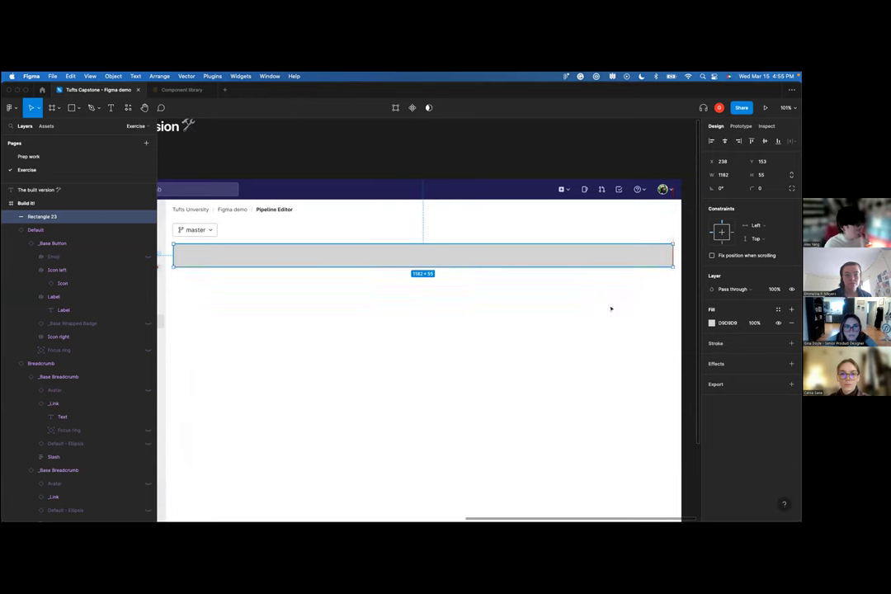
pyautogui.moveTo(326, 255); pyautogui.dragTo(327, 258)
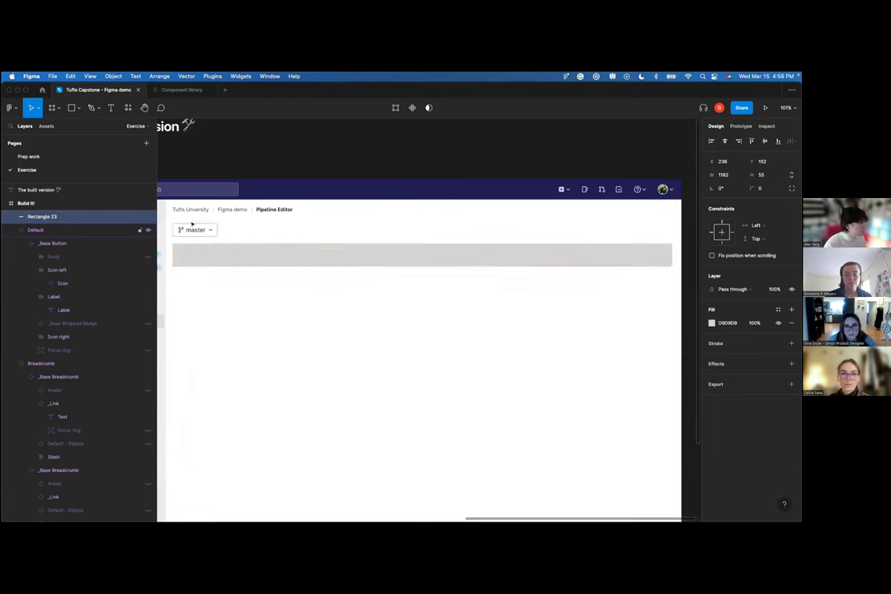
pyautogui.click(258, 337)
# - Switch to Chrome and open the Tufts University Capstone project on GitLab in a new tab
pyautogui.moveTo(190, 518)
pyautogui.click(147, 497)
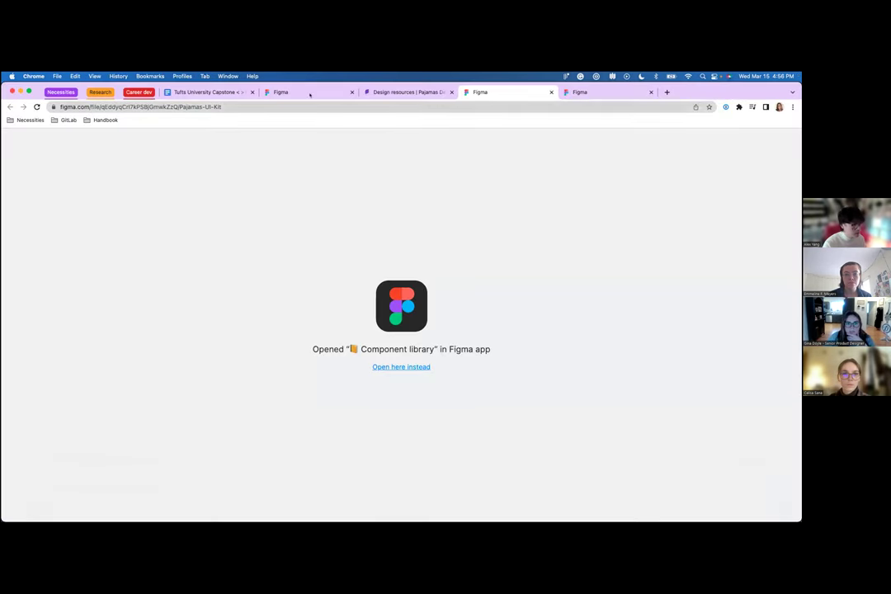
pyautogui.click(385, 92)
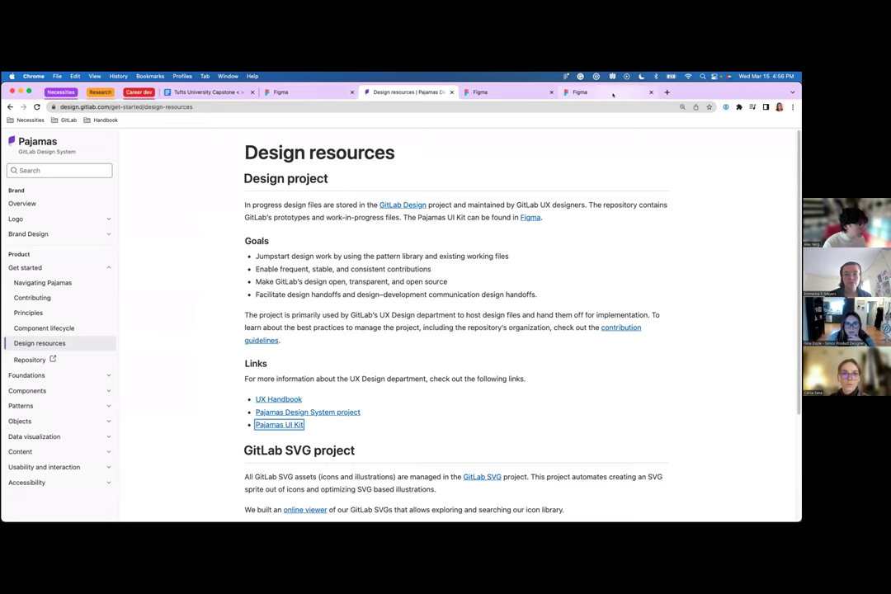
pyautogui.click(666, 91)
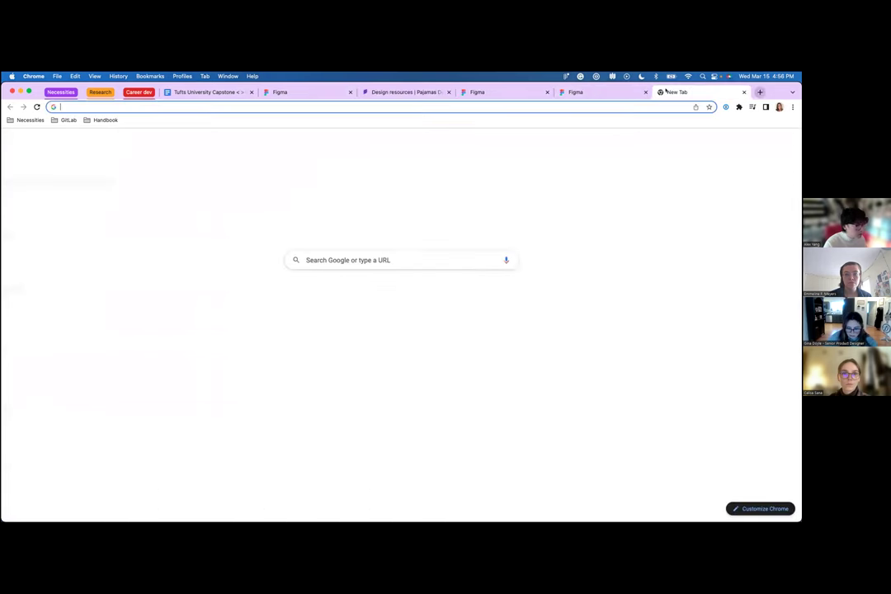
pyautogui.write('tuf')
pyautogui.press('Return')
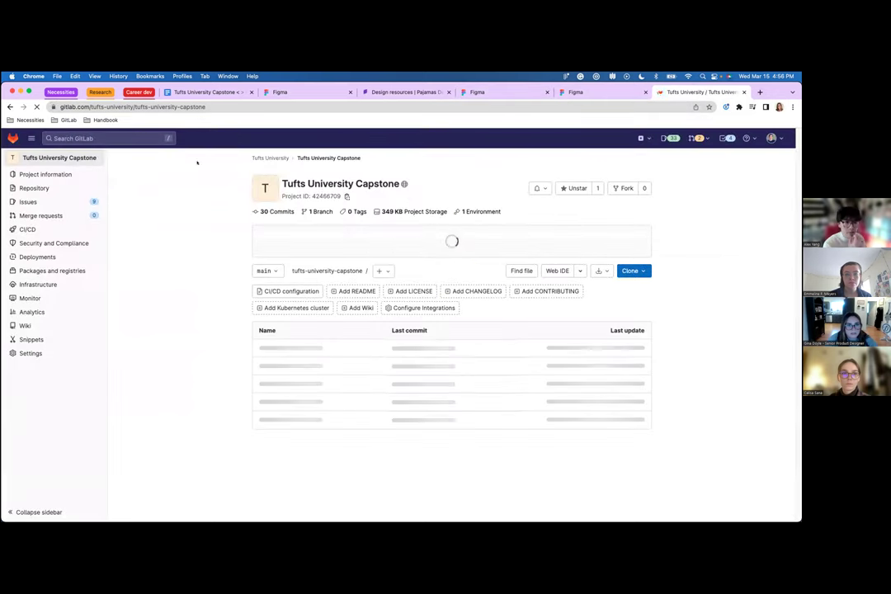
# - Go to the Tufts University group and open the Figma demo project's CI/CD pipeline editor
pyautogui.click(276, 159)
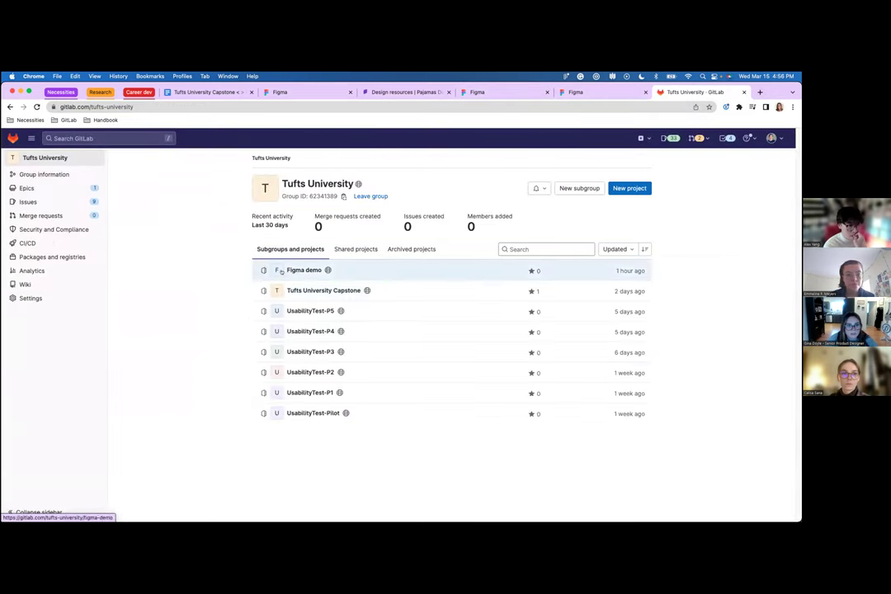
pyautogui.click(282, 271)
pyautogui.moveTo(86, 230)
pyautogui.click(124, 241)
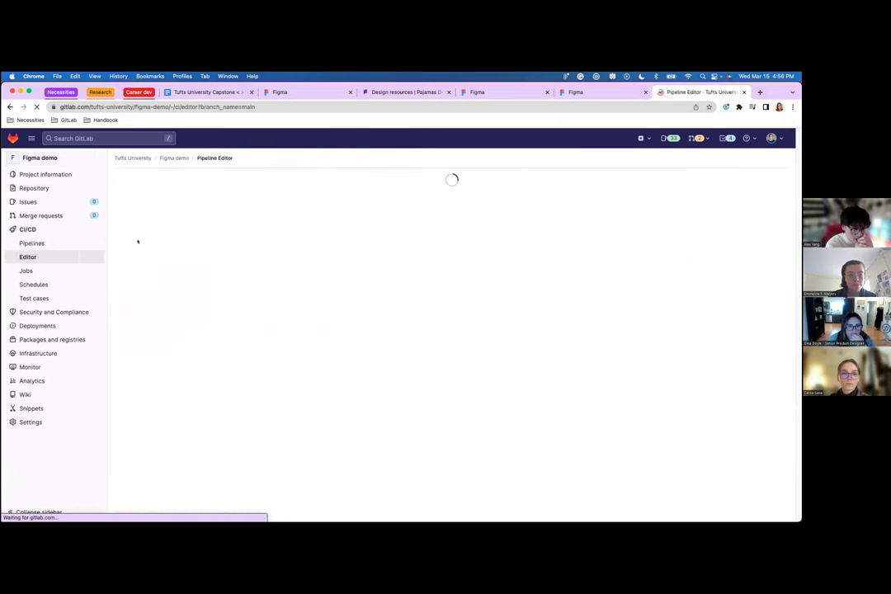
pyautogui.click(454, 319)
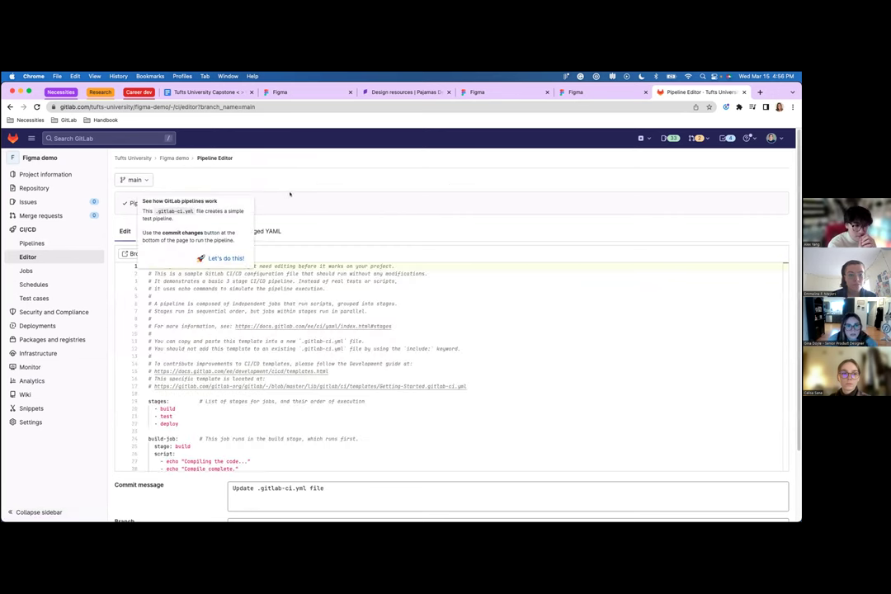
# - Inspect the gray pipeline status bar beneath the branch selector with the developer tools' element picker
pyautogui.rightClick(292, 194)
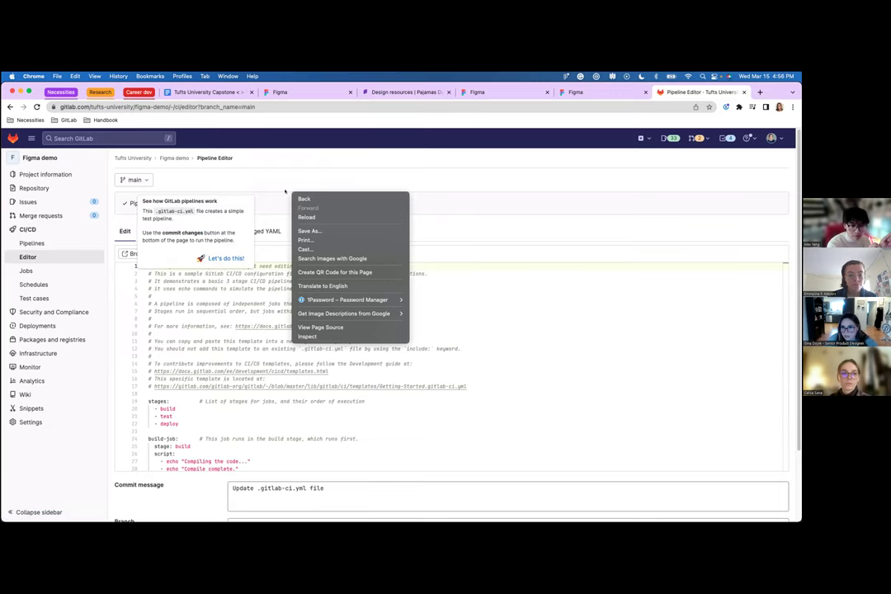
pyautogui.click(335, 336)
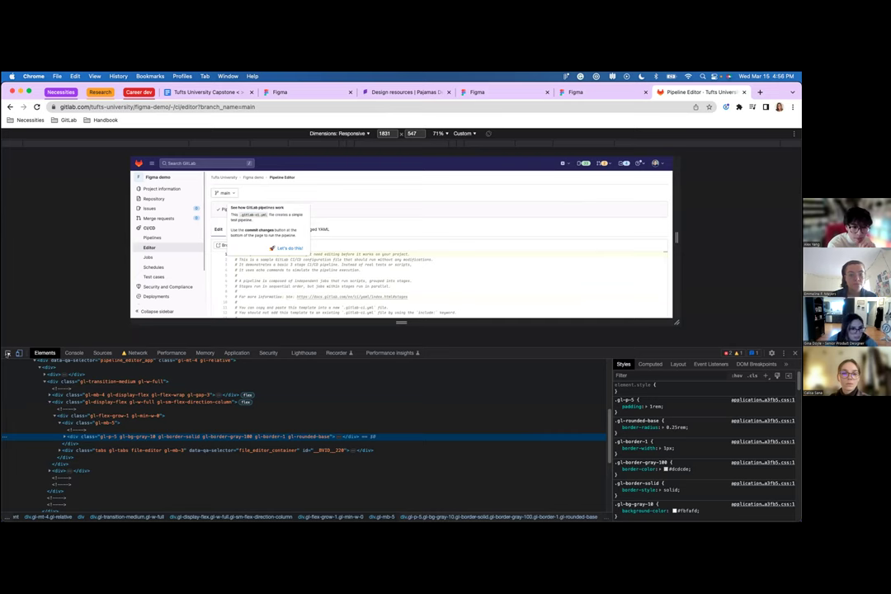
pyautogui.click(8, 353)
pyautogui.click(371, 273)
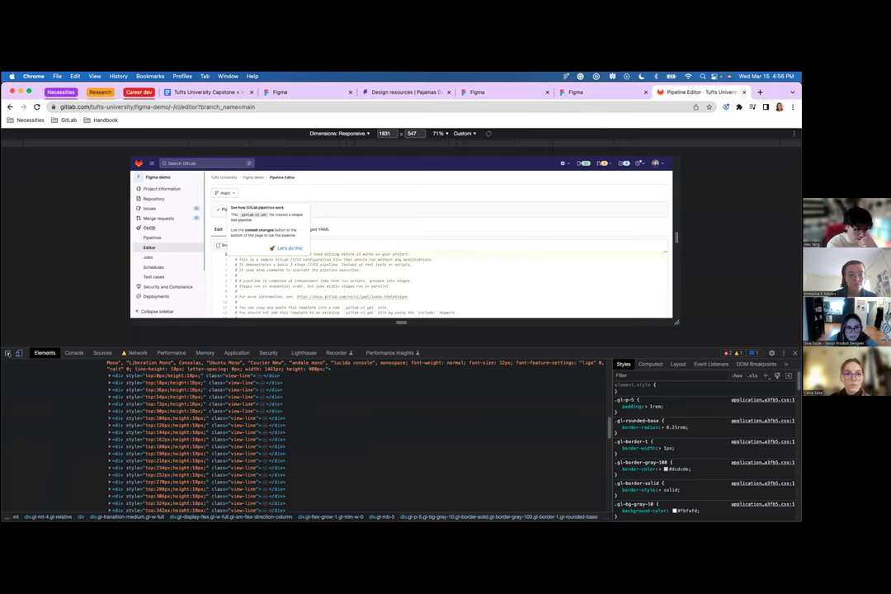
pyautogui.click(8, 353)
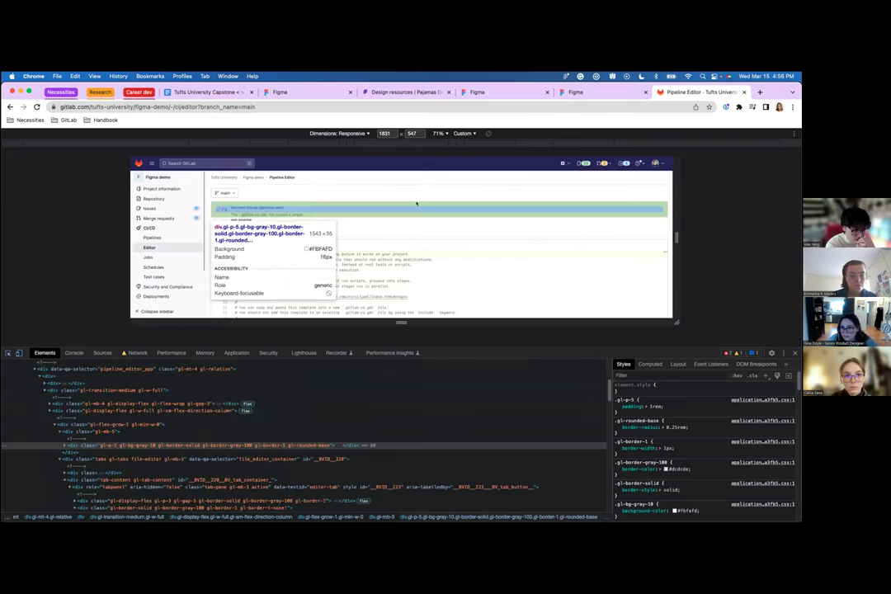
pyautogui.click(350, 209)
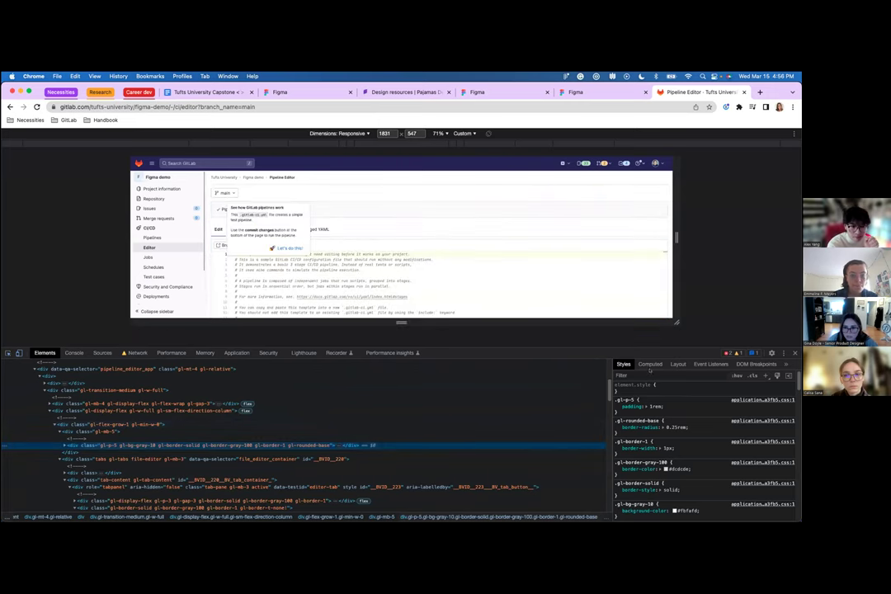
# - Examine the status bar's computed styles for its background, borders, padding and text
pyautogui.click(647, 364)
pyautogui.scroll(-4, 648, 406)
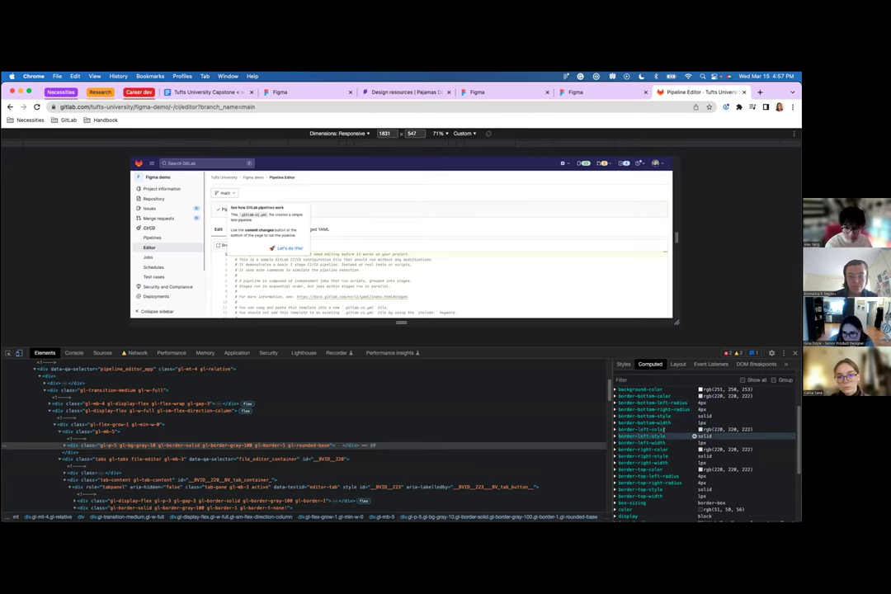
pyautogui.scroll(-1, 663, 430)
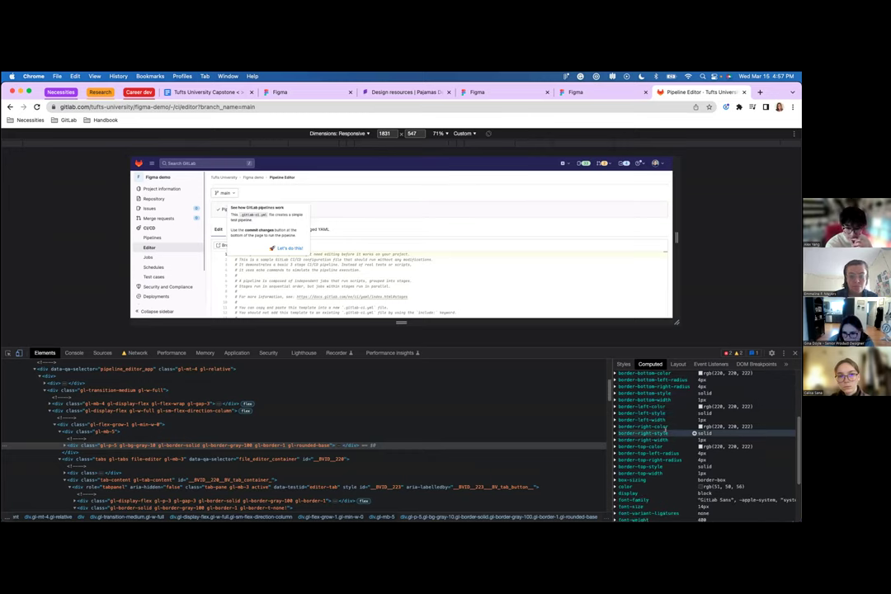
pyautogui.scroll(-3, 665, 427)
pyautogui.scroll(3, 669, 429)
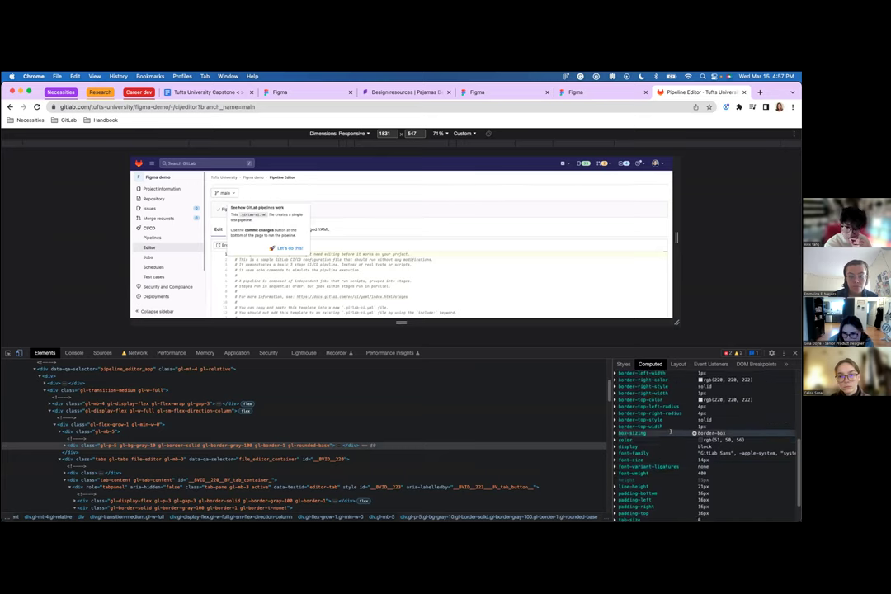
pyautogui.scroll(3, 671, 432)
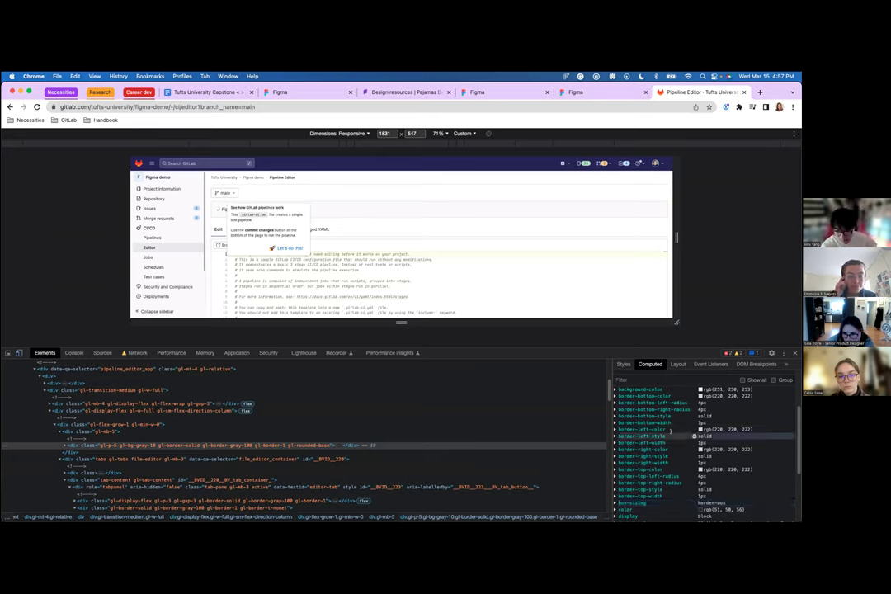
pyautogui.scroll(3, 671, 431)
# - Filter the computed styles by "radius", clear the filter and examine the bar's background and border properties
pyautogui.click(652, 454)
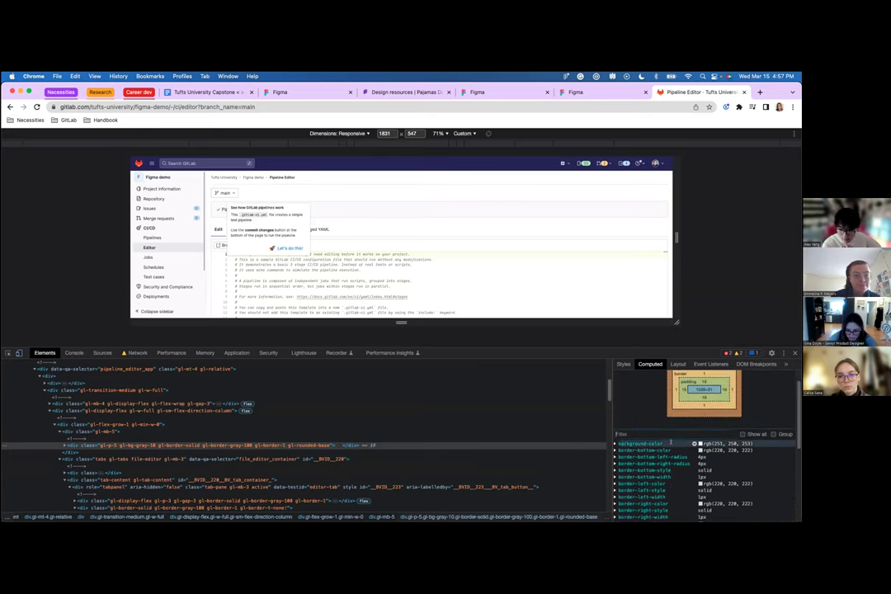
pyautogui.write('radius')
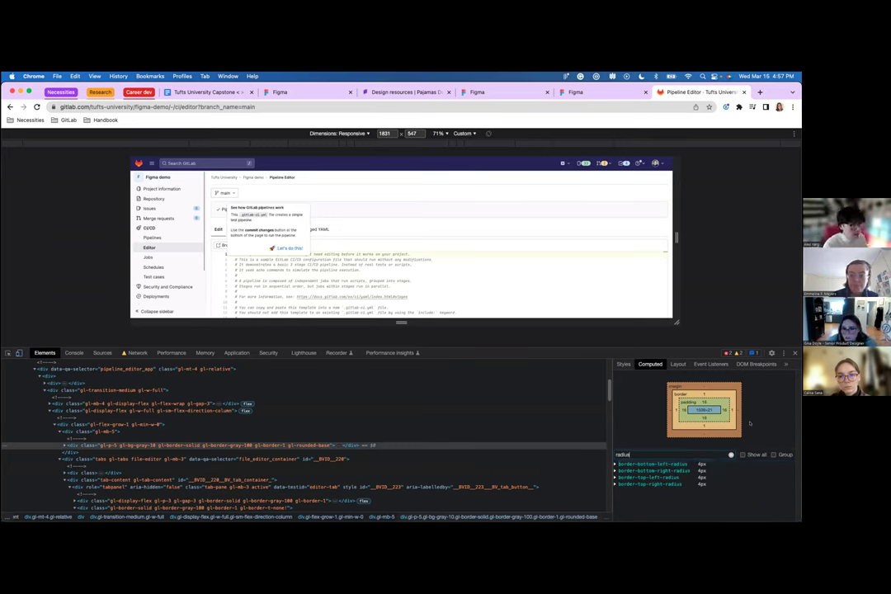
pyautogui.click(730, 455)
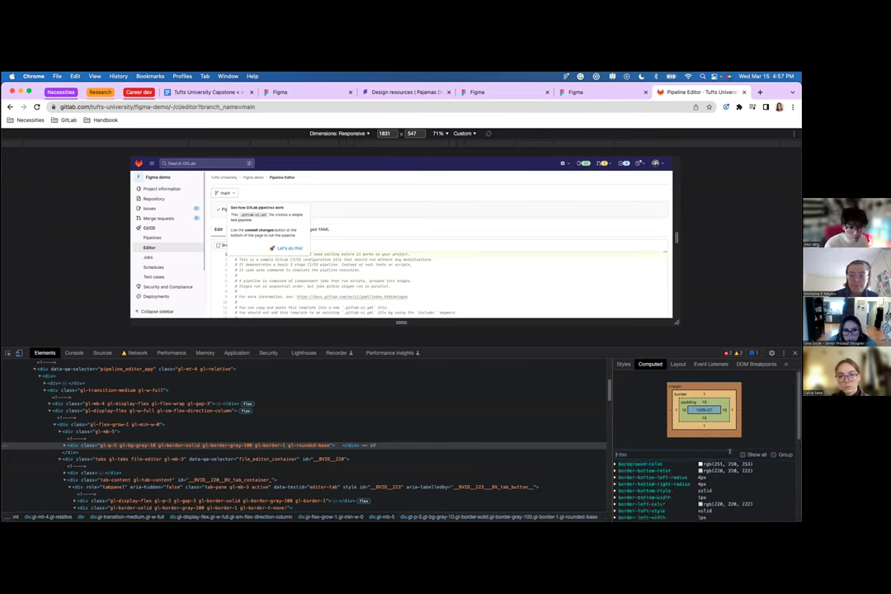
pyautogui.scroll(-2, 659, 423)
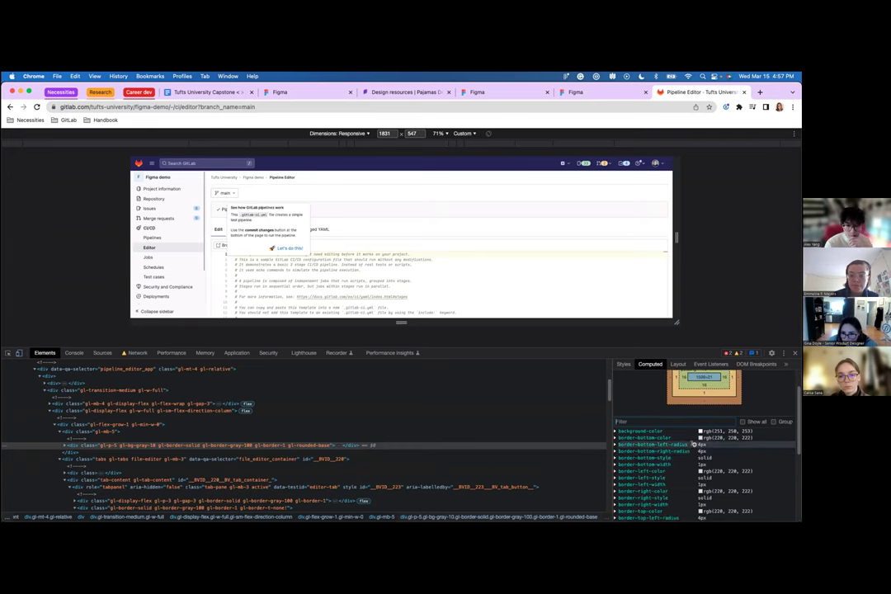
pyautogui.scroll(-4, 738, 454)
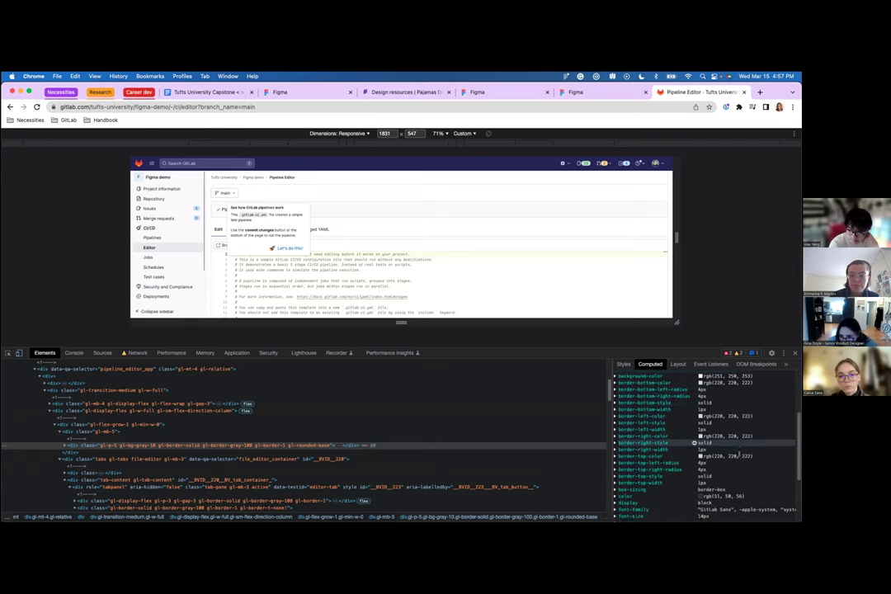
# - Trace the status bar's computed background color to its source style rule and examine the related class styles
pyautogui.scroll(6, 738, 454)
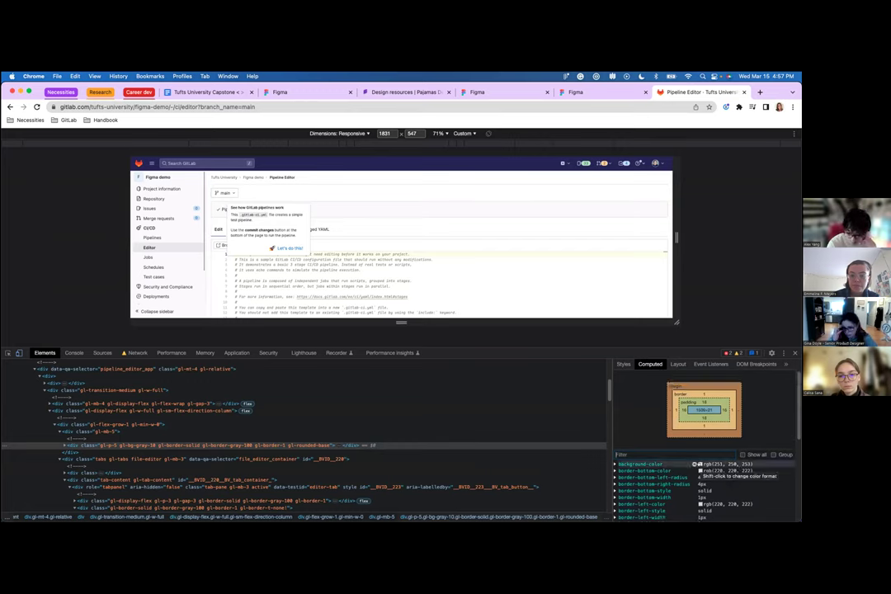
pyautogui.keyDown('shift'); pyautogui.click(700, 465); pyautogui.keyUp('shift')
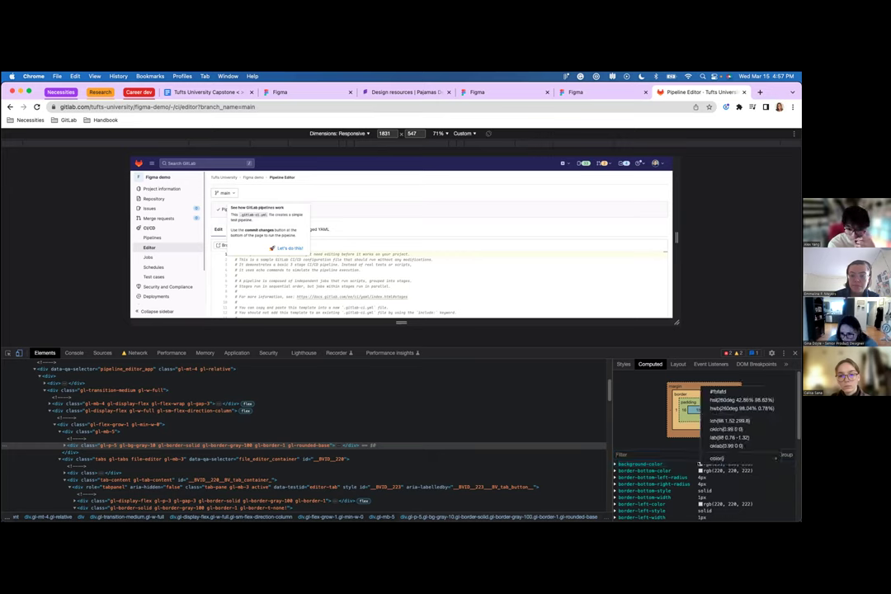
pyautogui.click(699, 465)
pyautogui.keyDown('shift'); pyautogui.click(699, 464); pyautogui.keyUp('shift')
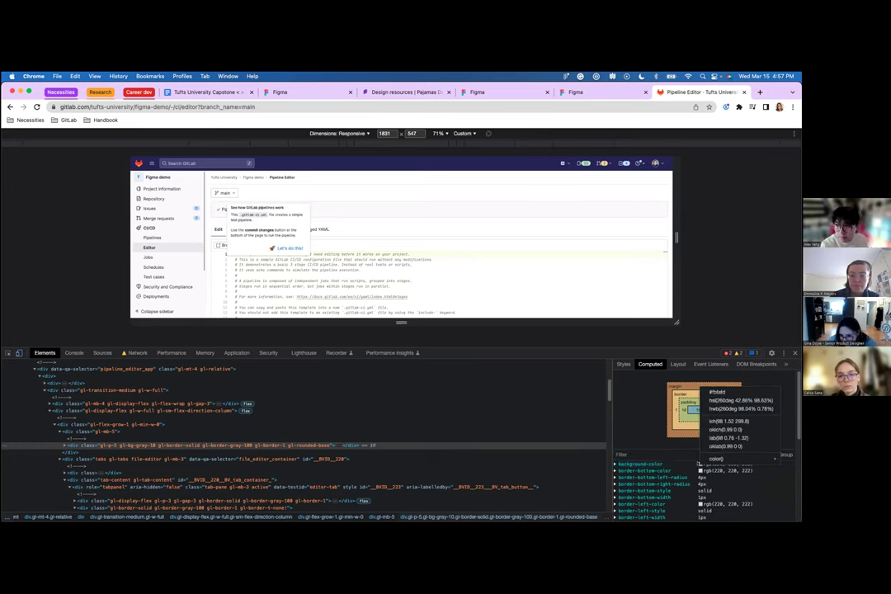
pyautogui.click(697, 465)
pyautogui.click(693, 464)
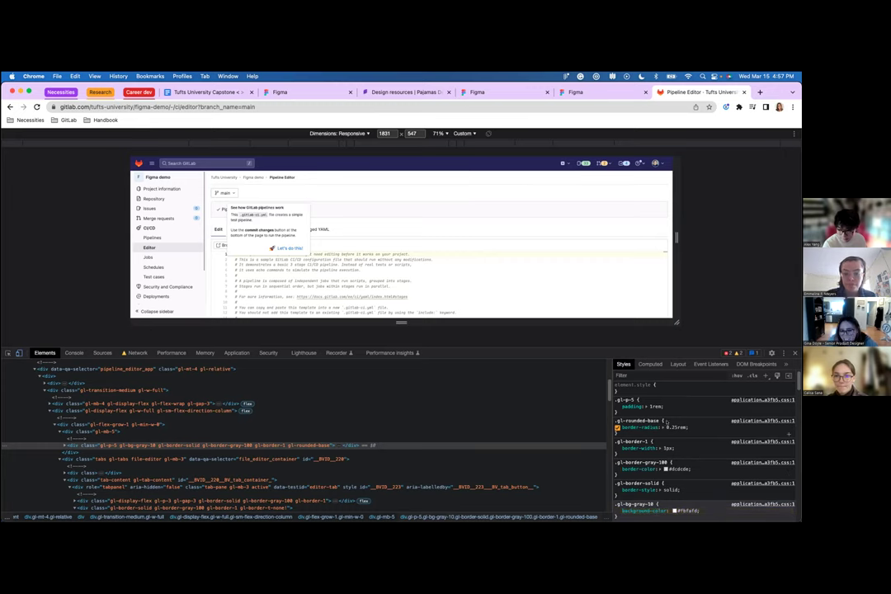
pyautogui.scroll(-1, 648, 501)
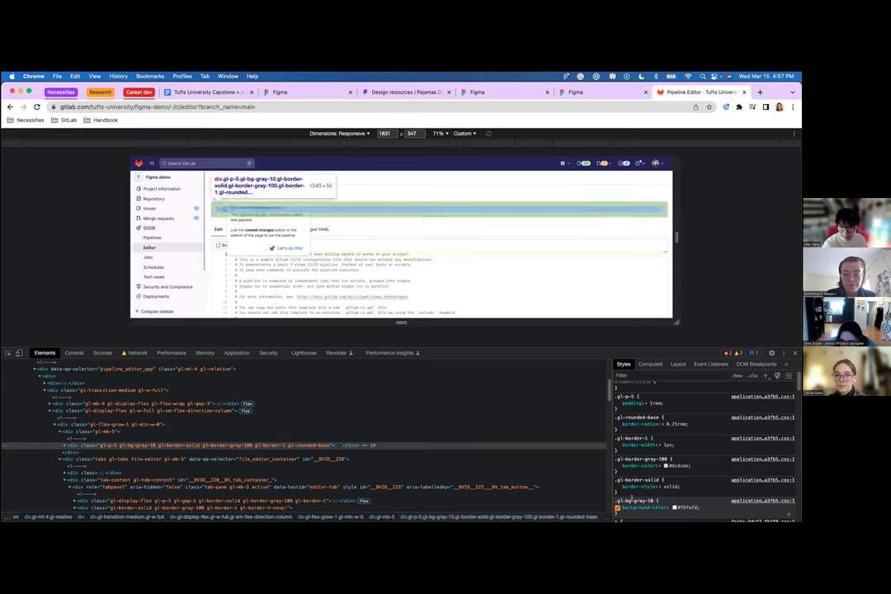
pyautogui.click(652, 501)
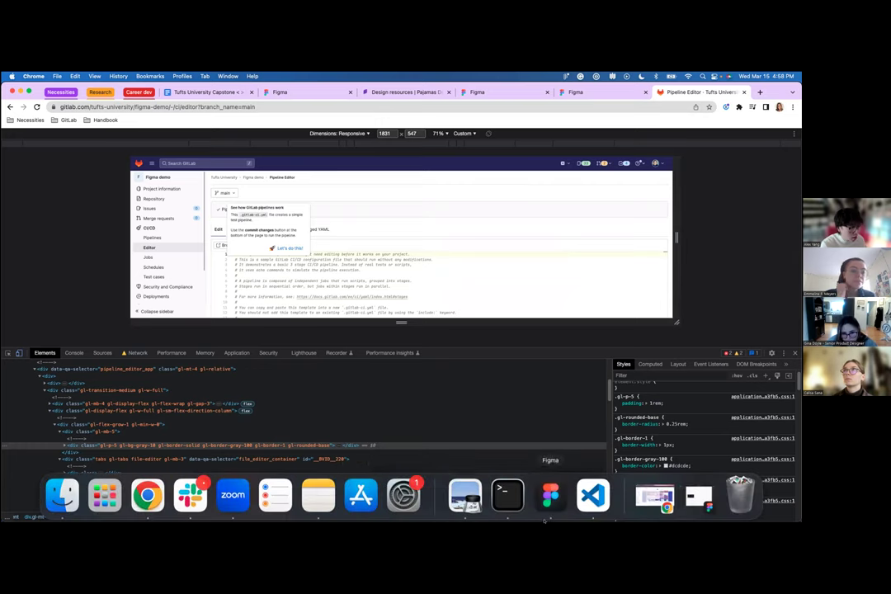
# - Switch to Figma and give the gray bar rectangle a corner radius of 4 and the $gray-10 fill style
pyautogui.click(546, 512)
pyautogui.click(251, 255)
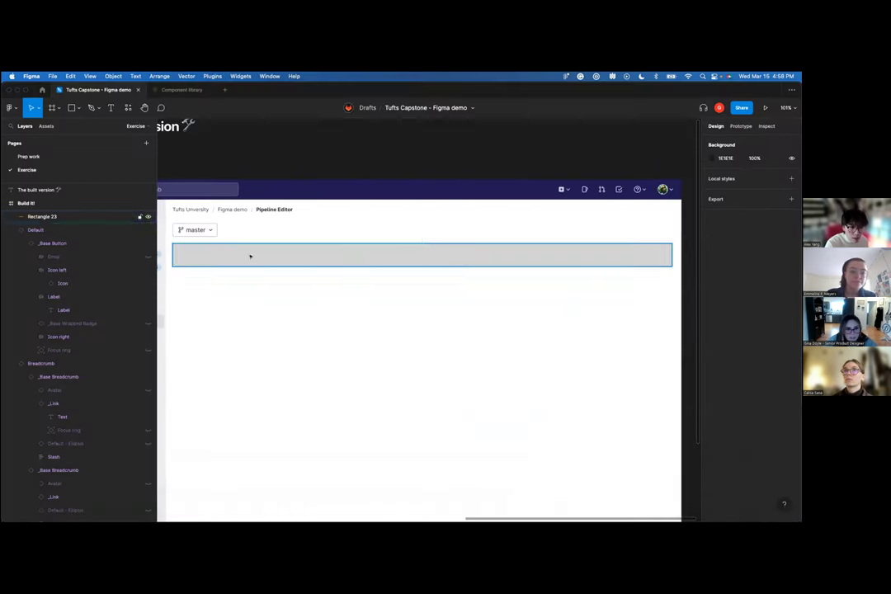
pyautogui.write('4')
pyautogui.press('Return')
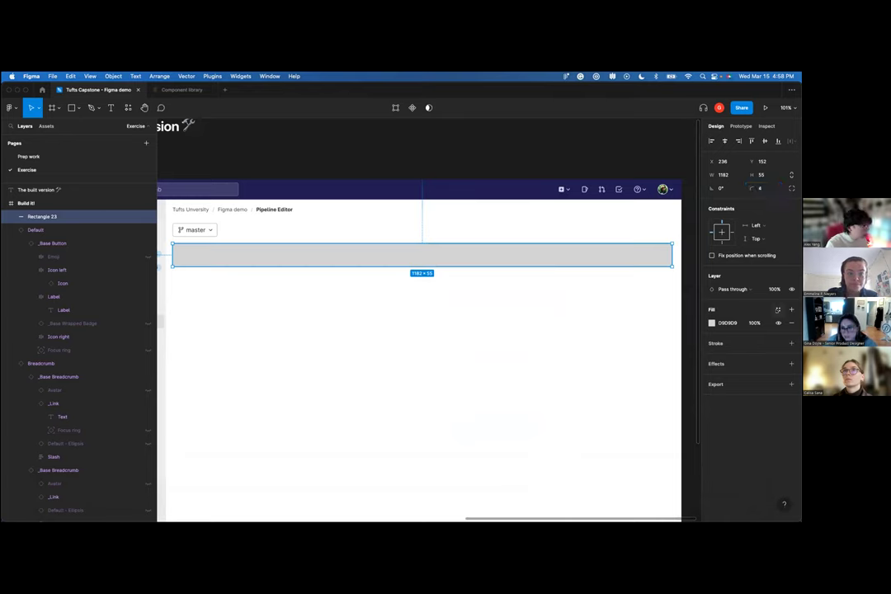
pyautogui.click(774, 310)
pyautogui.write('gra')
pyautogui.click(747, 386)
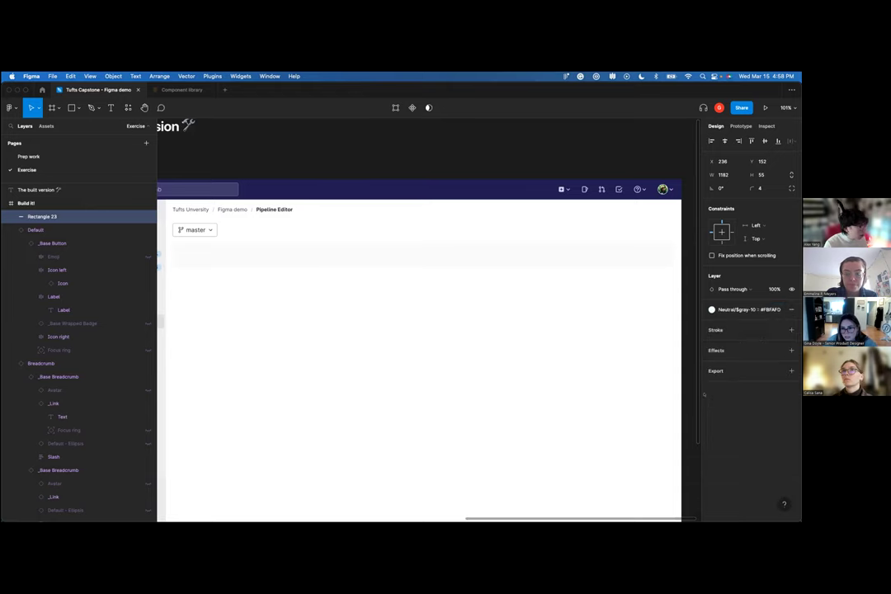
# - Add a stroke to the bar rectangle using the $gray-100 color style
pyautogui.click(214, 282)
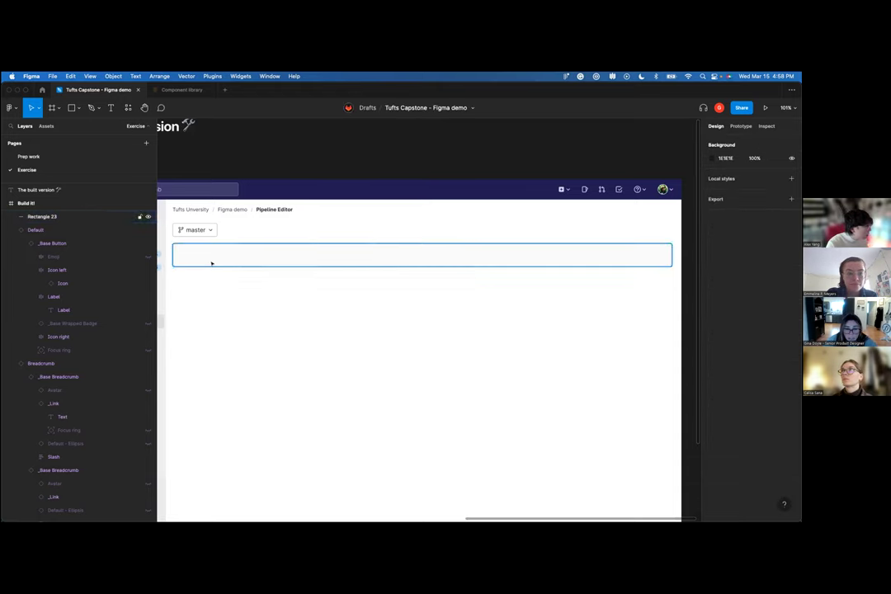
pyautogui.click(288, 257)
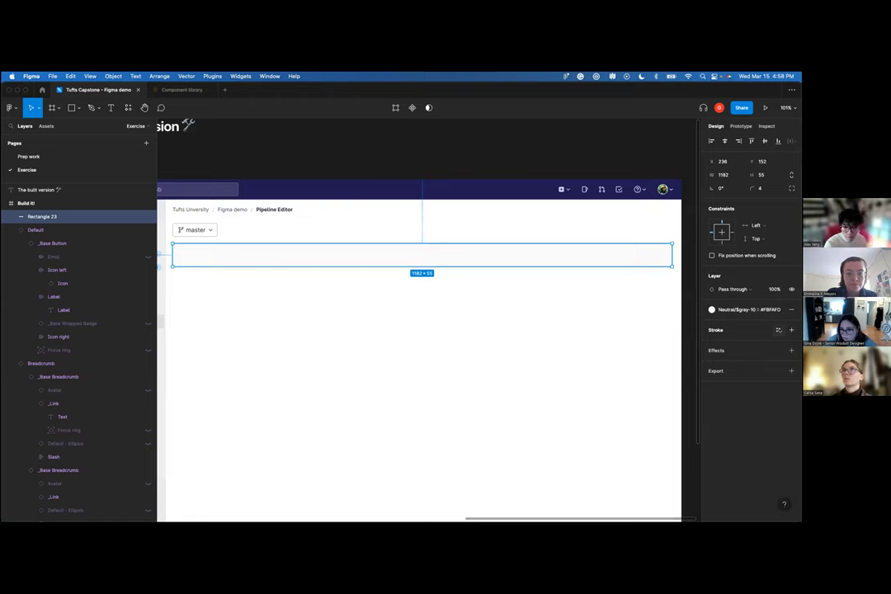
pyautogui.click(779, 329)
pyautogui.write('gray')
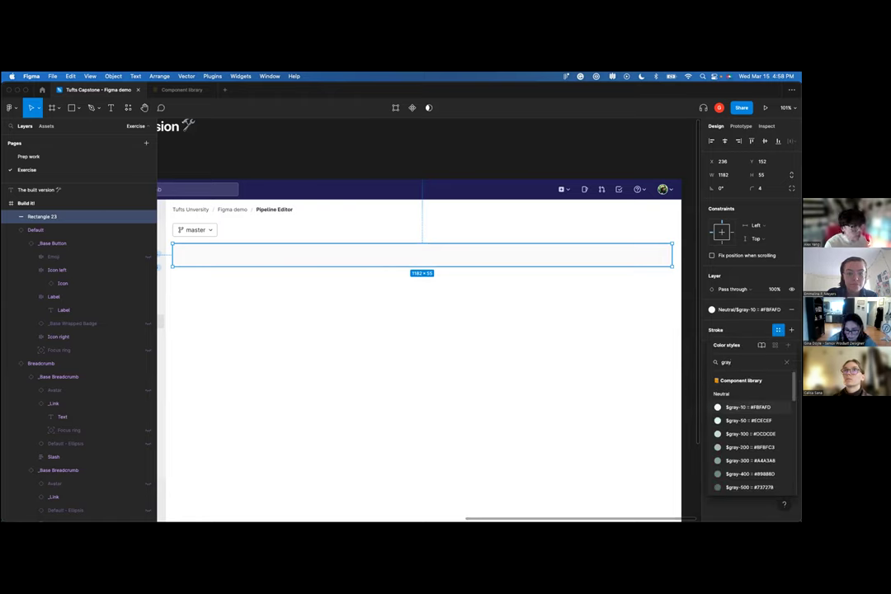
pyautogui.write('-100')
pyautogui.click(755, 406)
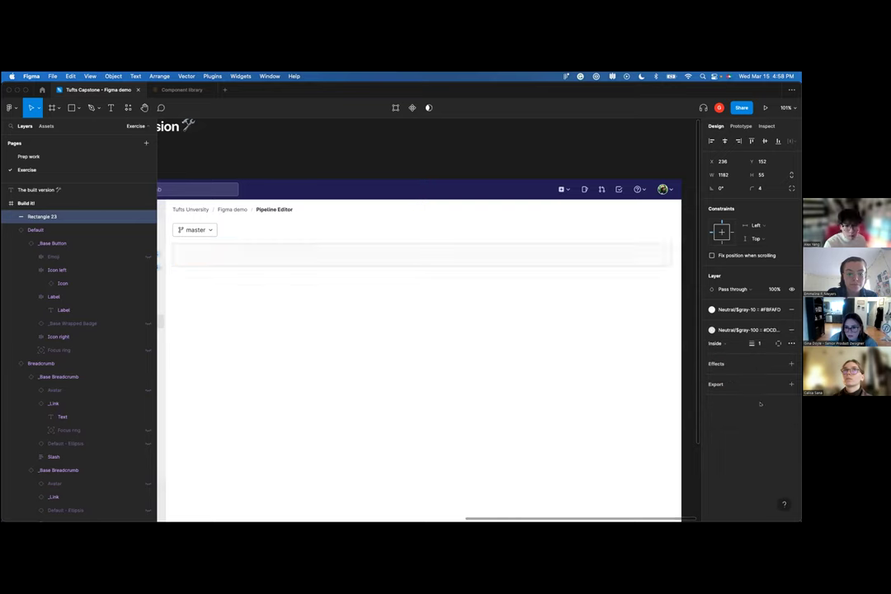
pyautogui.click(239, 322)
# - Measure the vertical gap between the branch selector and the bar
pyautogui.scroll(5, 225, 309)
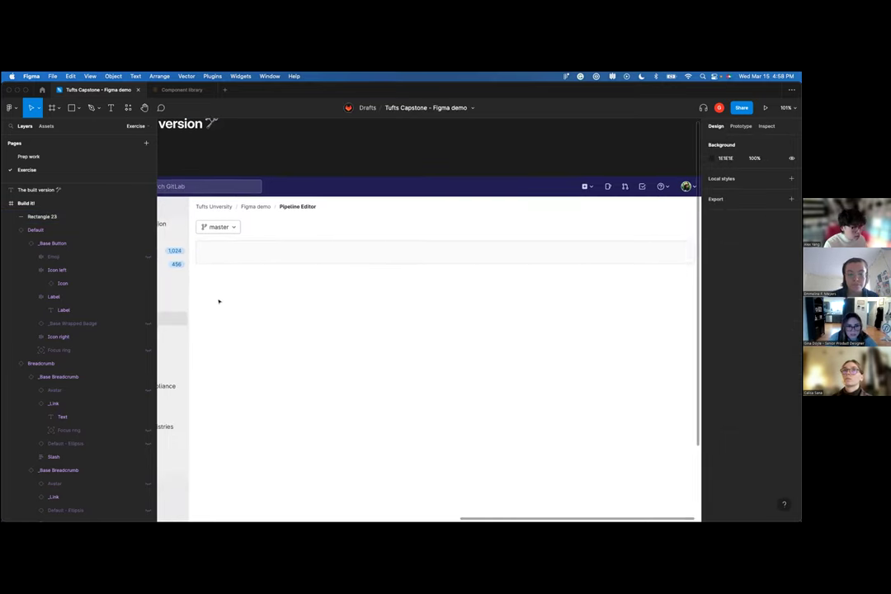
pyautogui.click(205, 243)
pyautogui.press('alt')
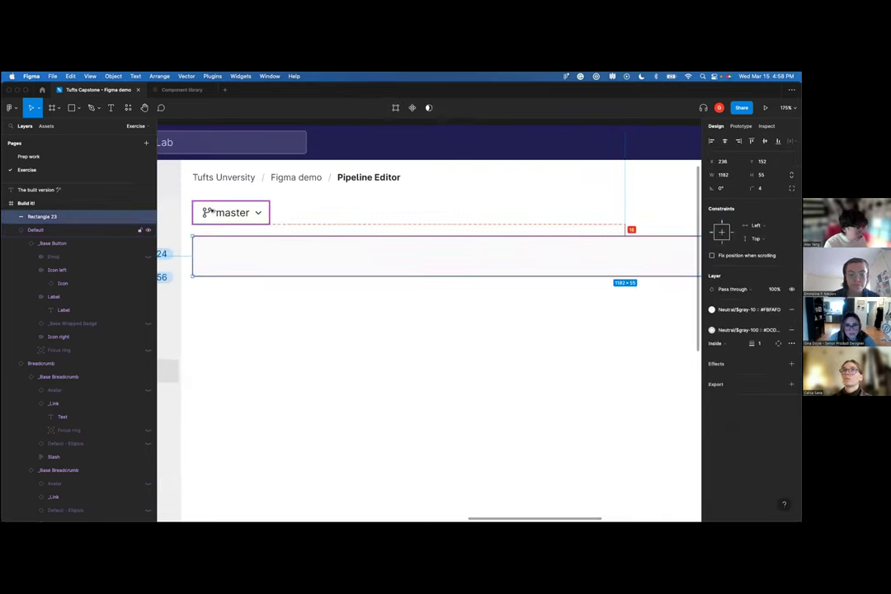
pyautogui.press('Left')
pyautogui.press('Right')
pyautogui.press('Right')
pyautogui.press('alt')
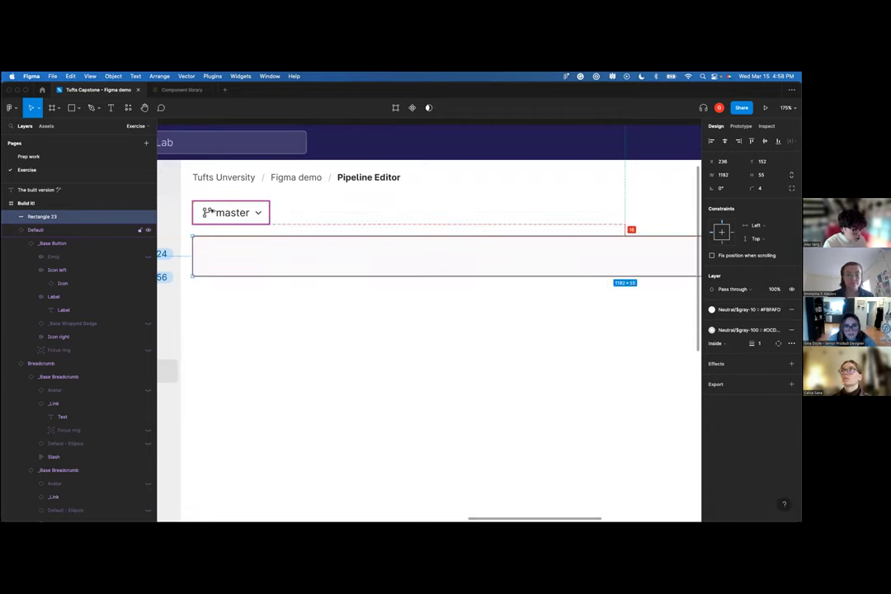
# - Move the branch selector and the bar up together so the selector sits 16 px below the breadcrumb
pyautogui.click(223, 178)
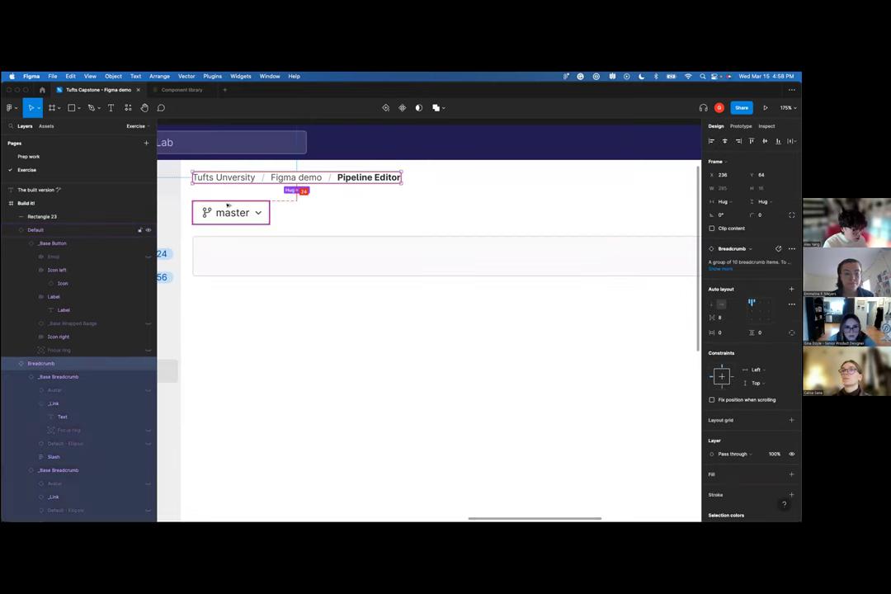
pyautogui.click(226, 212)
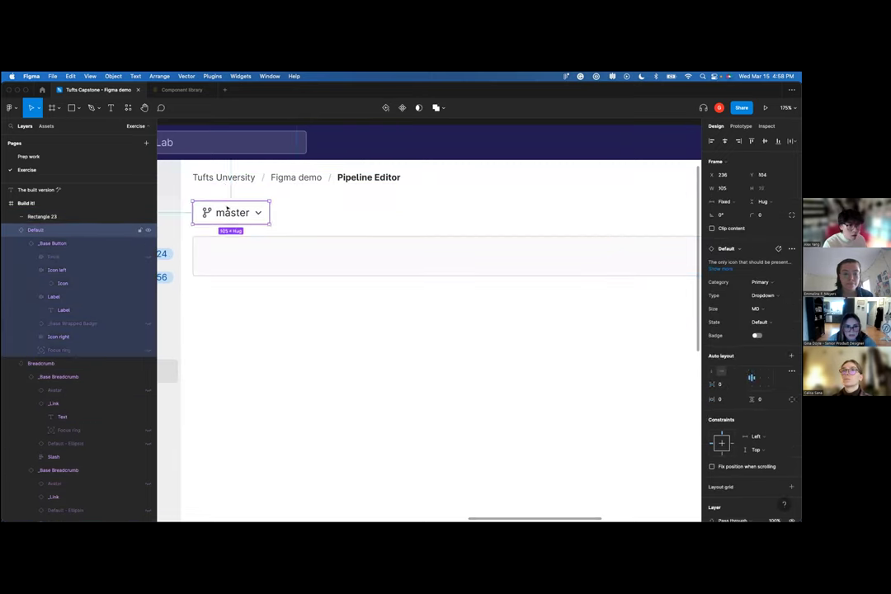
pyautogui.keyDown('shift'); pyautogui.click(231, 242); pyautogui.keyUp('shift')
pyautogui.hotkey('shift', 'Up')
pyautogui.press('alt')
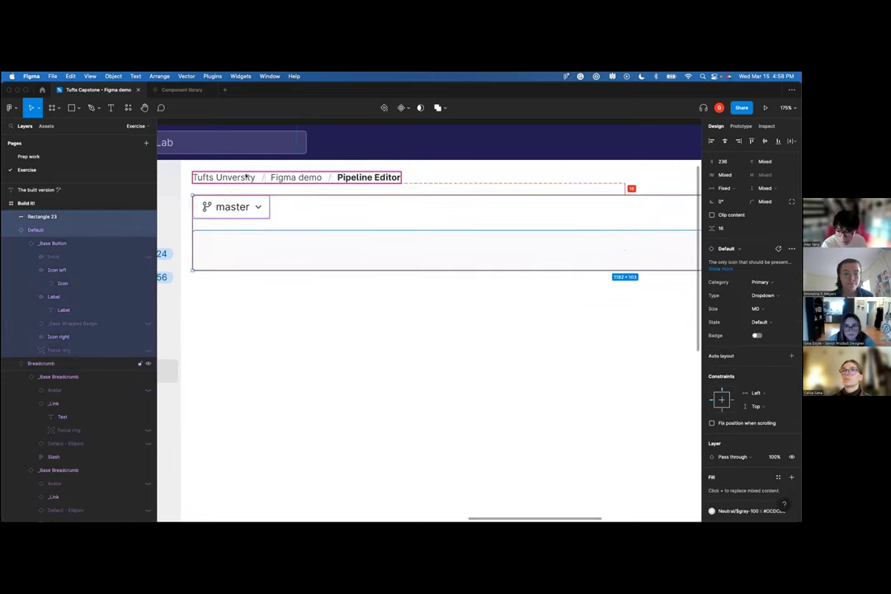
pyautogui.press('Escape')
# - Switch to Chrome and trace the status bar's computed bottom border color to its source style rule
pyautogui.click(265, 255)
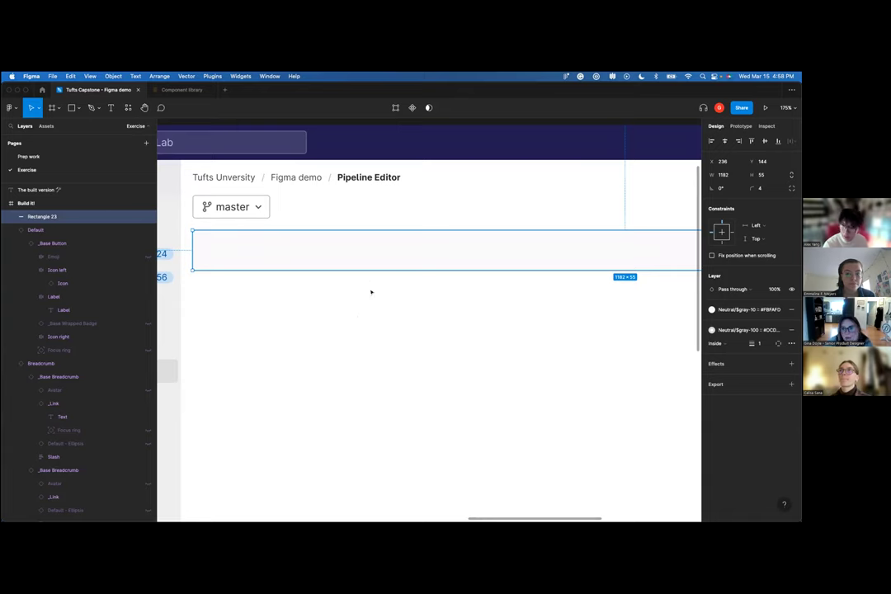
pyautogui.click(325, 303)
pyautogui.click(324, 251)
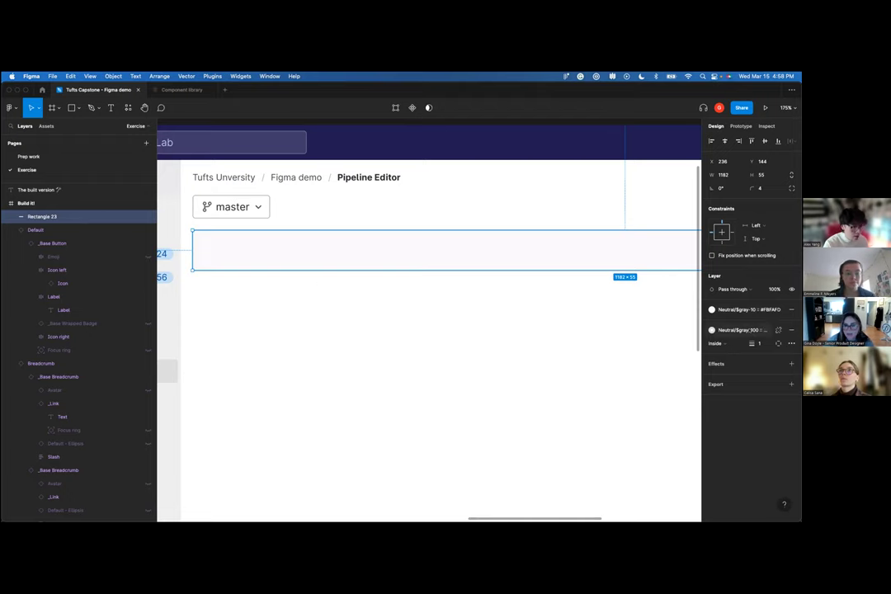
pyautogui.click(147, 495)
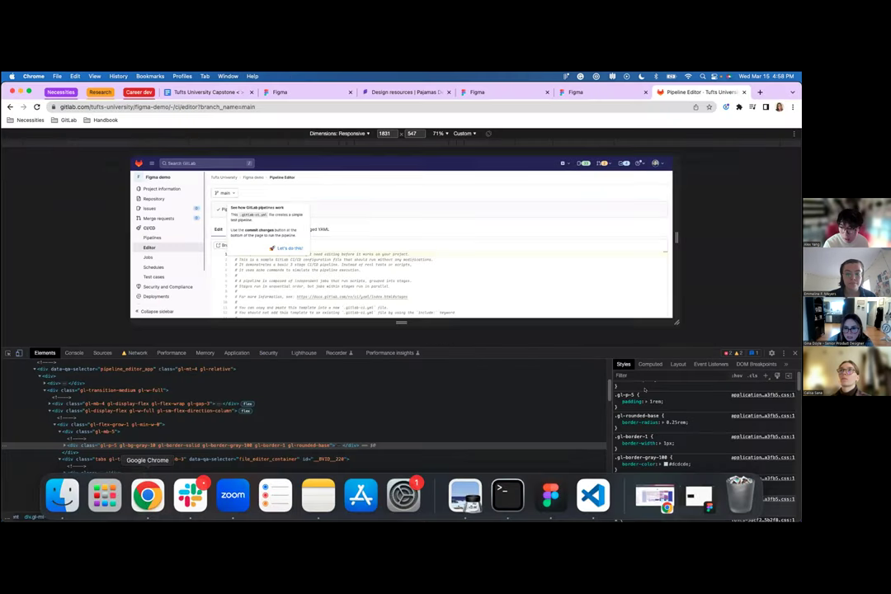
pyautogui.click(650, 364)
pyautogui.scroll(-3, 685, 461)
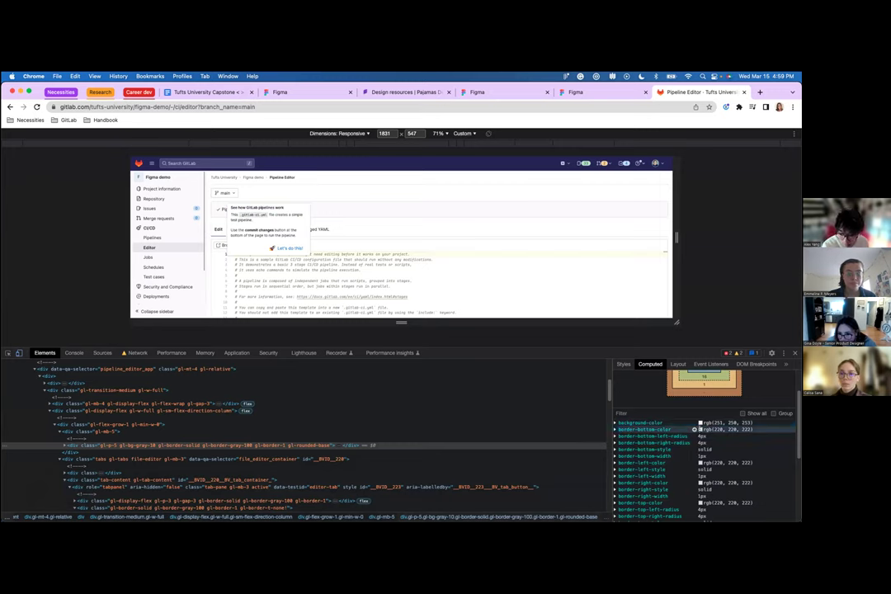
pyautogui.click(694, 430)
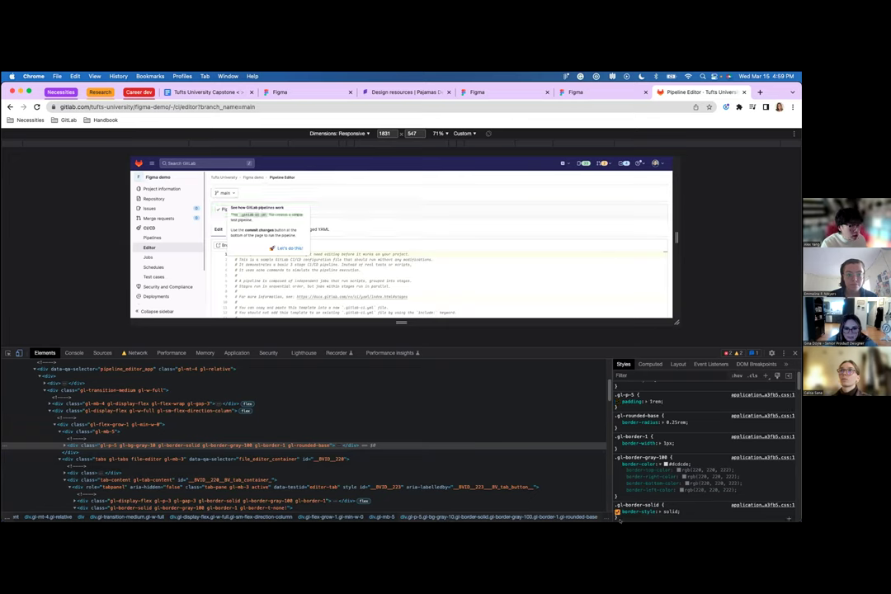
pyautogui.moveTo(557, 514)
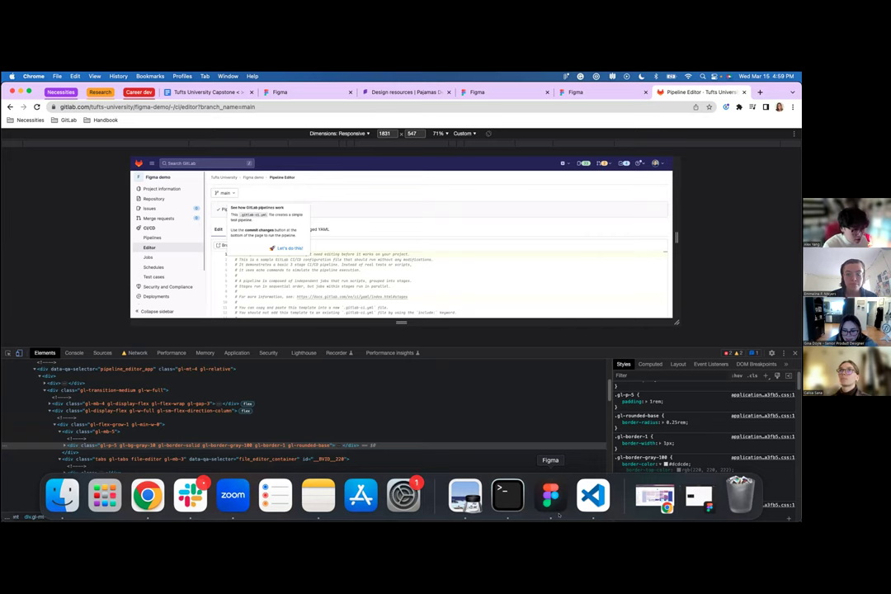
# - Switch to Figma, open the bar's fill color styles and review the libraries enabled for the file
pyautogui.click(558, 513)
pyautogui.click(723, 307)
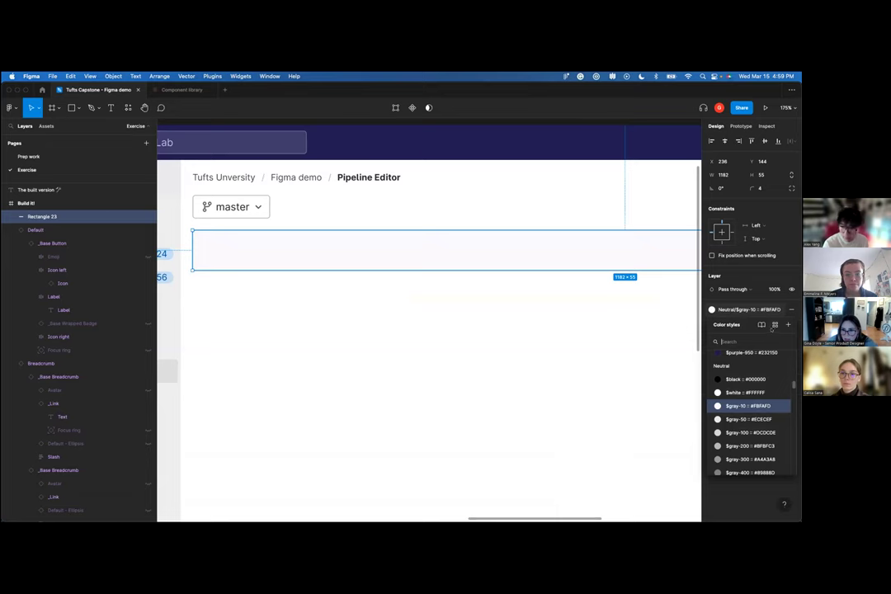
pyautogui.click(762, 324)
pyautogui.moveTo(404, 132); pyautogui.dragTo(262, 155)
pyautogui.moveTo(249, 302)
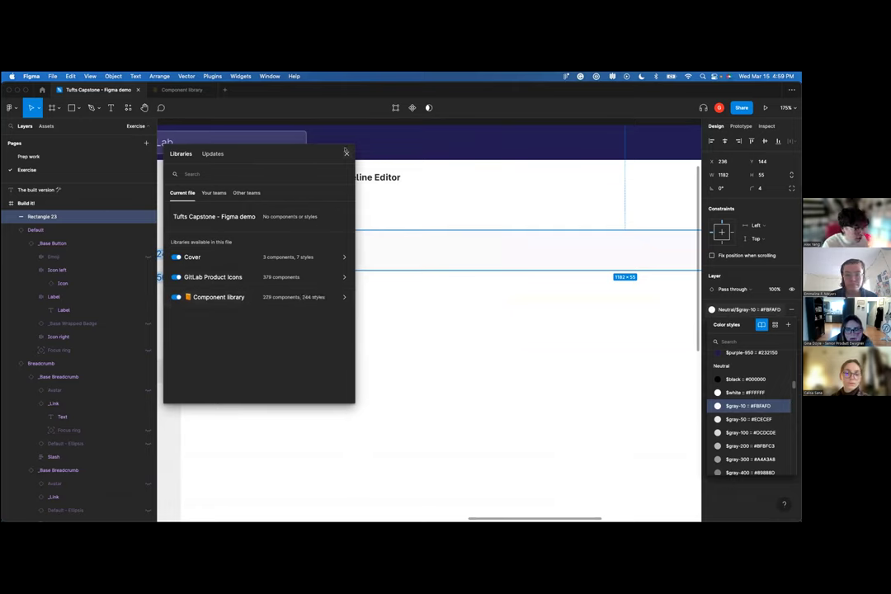
pyautogui.click(346, 152)
pyautogui.press('Escape')
# - Remove the bar's stroke and reapply it with the $gray-100 color style
pyautogui.click(378, 245)
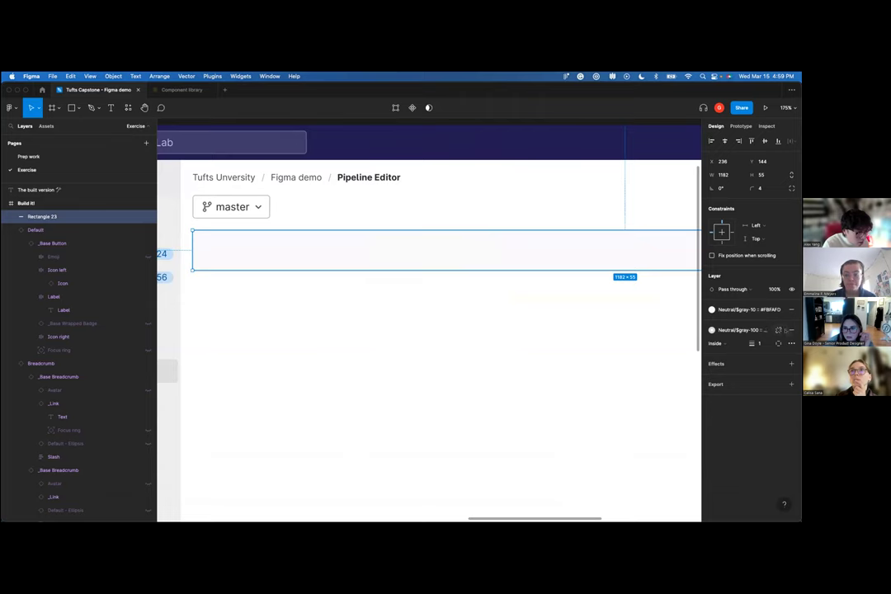
pyautogui.click(792, 329)
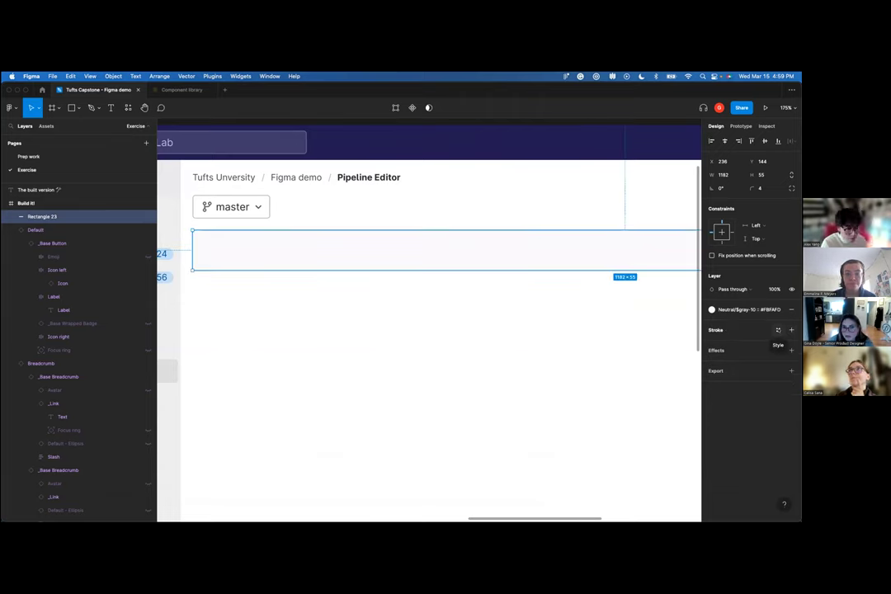
pyautogui.click(778, 329)
pyautogui.write('gray')
pyautogui.click(724, 432)
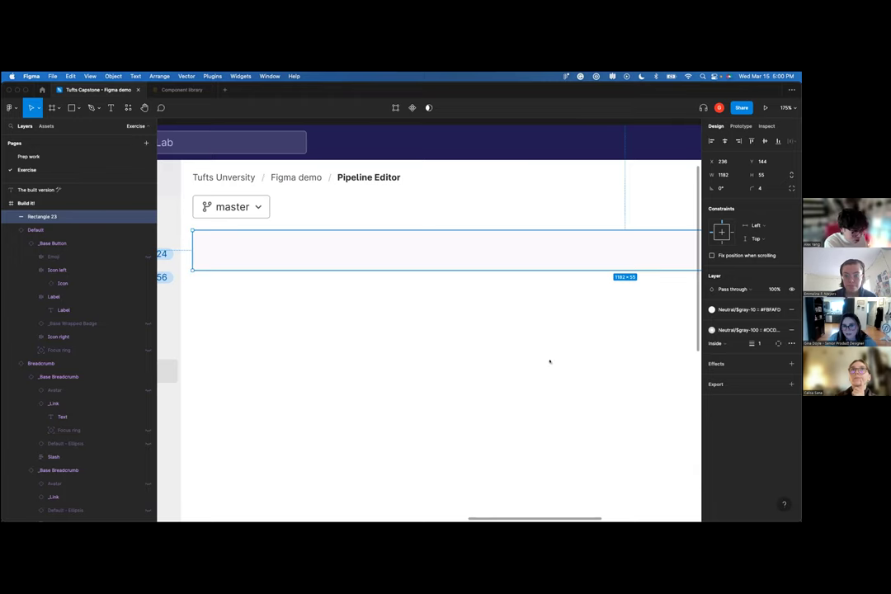
# - Browse the color styles available for the bar's stroke in grid view, then restore the list view
pyautogui.click(747, 330)
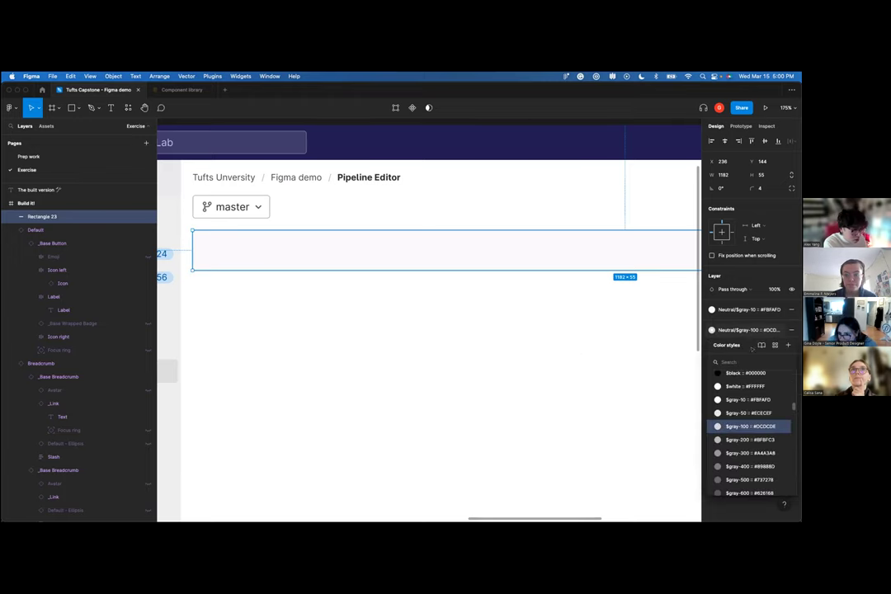
pyautogui.scroll(5, 764, 353)
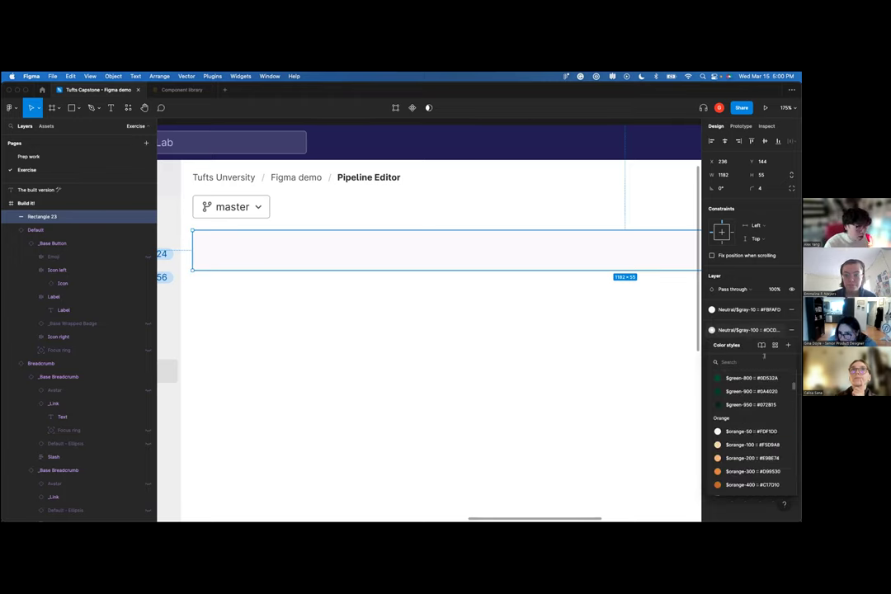
pyautogui.click(775, 346)
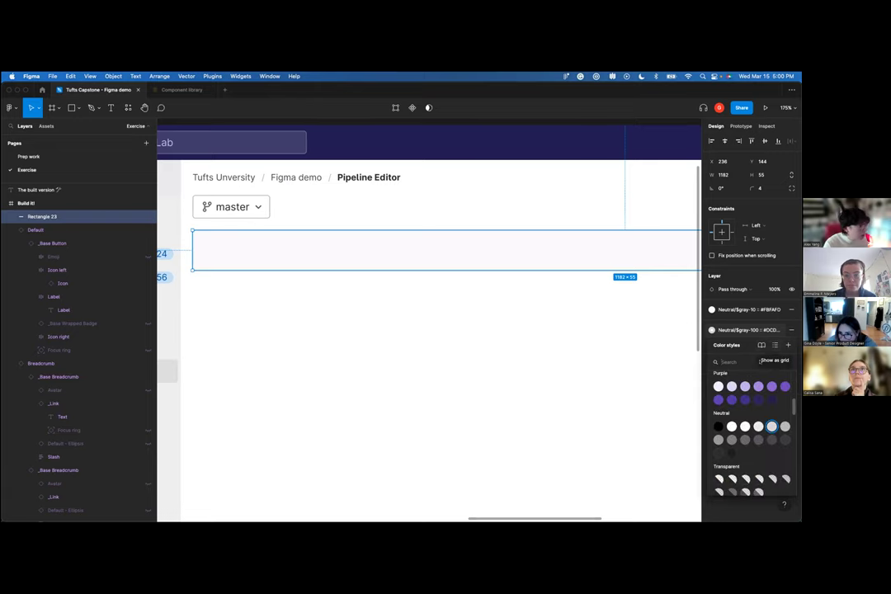
pyautogui.scroll(2, 733, 450)
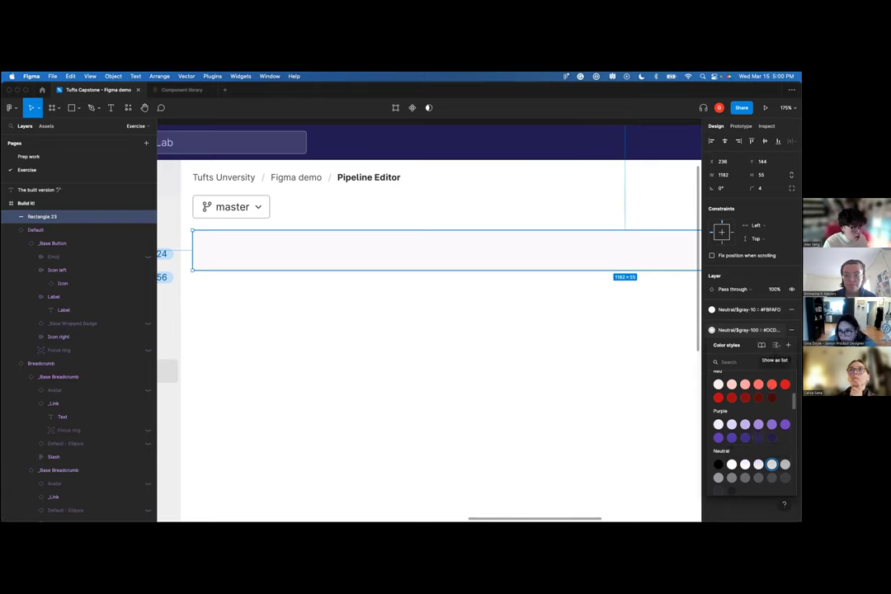
pyautogui.click(775, 344)
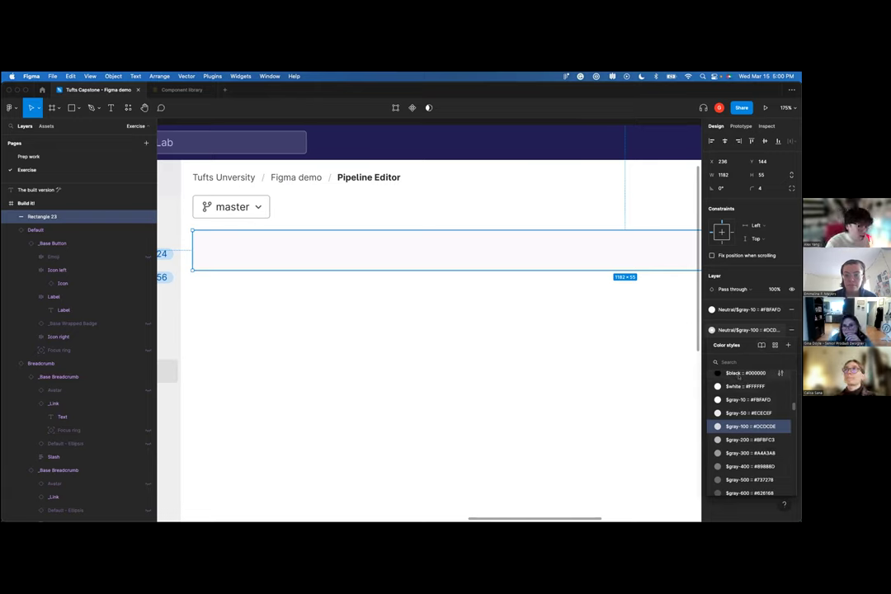
# - Deselect the status bar and compare it with the matching bar in the screen capture frame
pyautogui.click(662, 391)
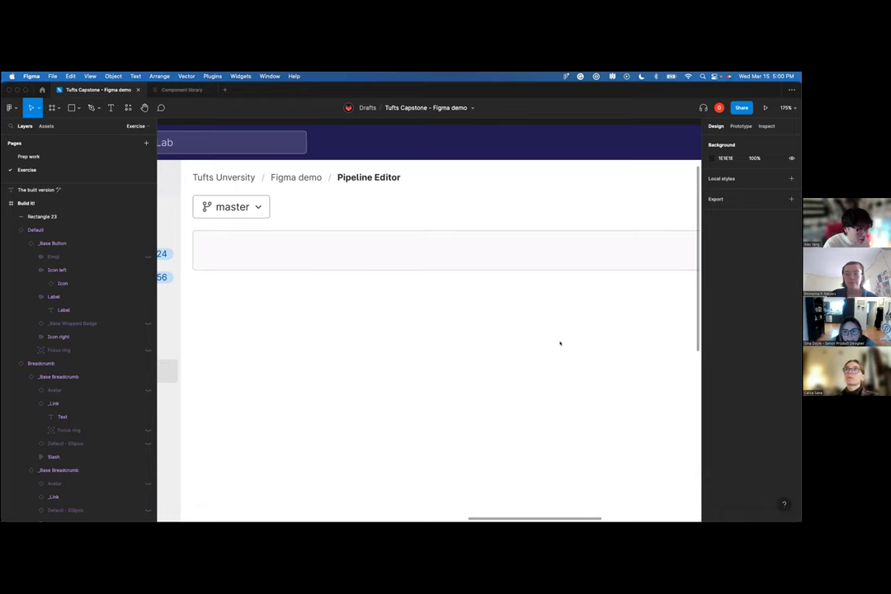
pyautogui.scroll(-5, 317, 335)
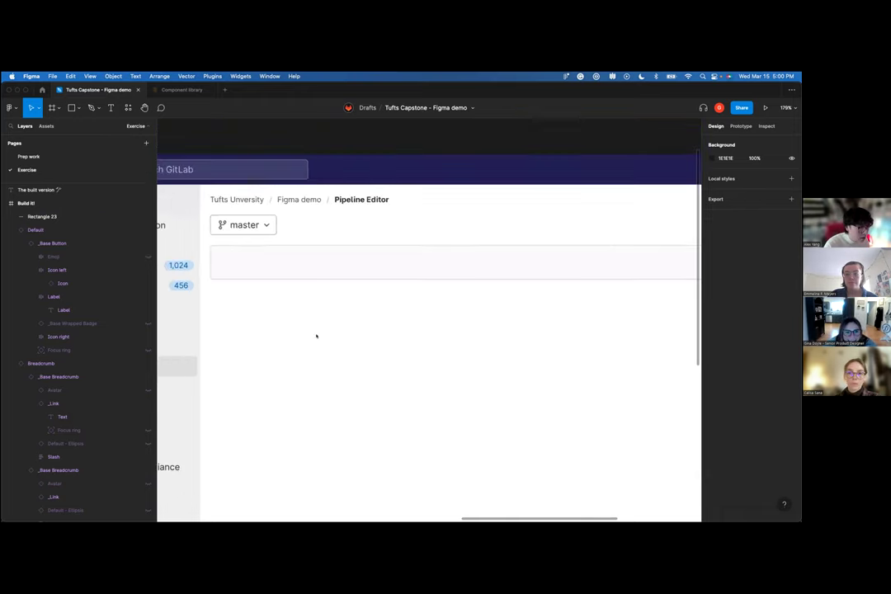
pyautogui.hscroll(-3, 317, 331)
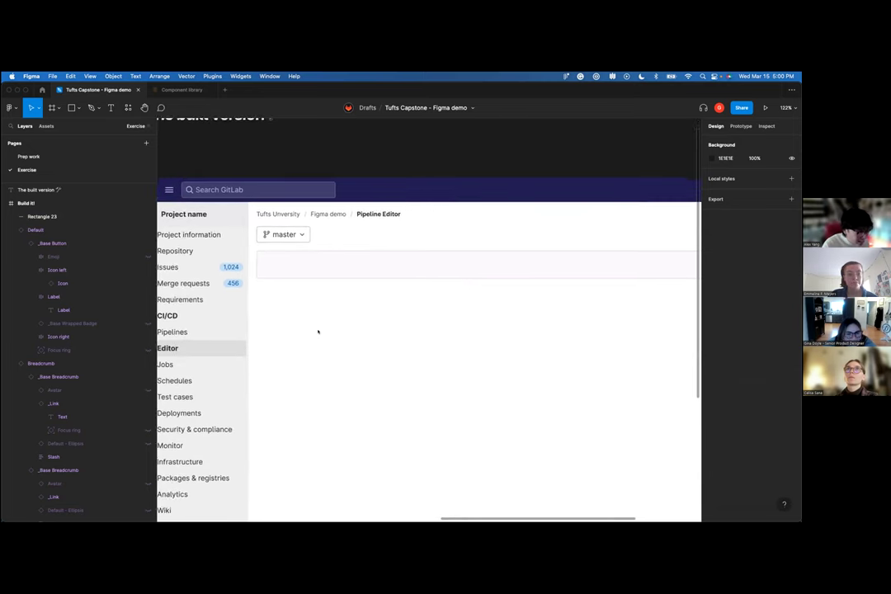
pyautogui.scroll(2, 386, 304)
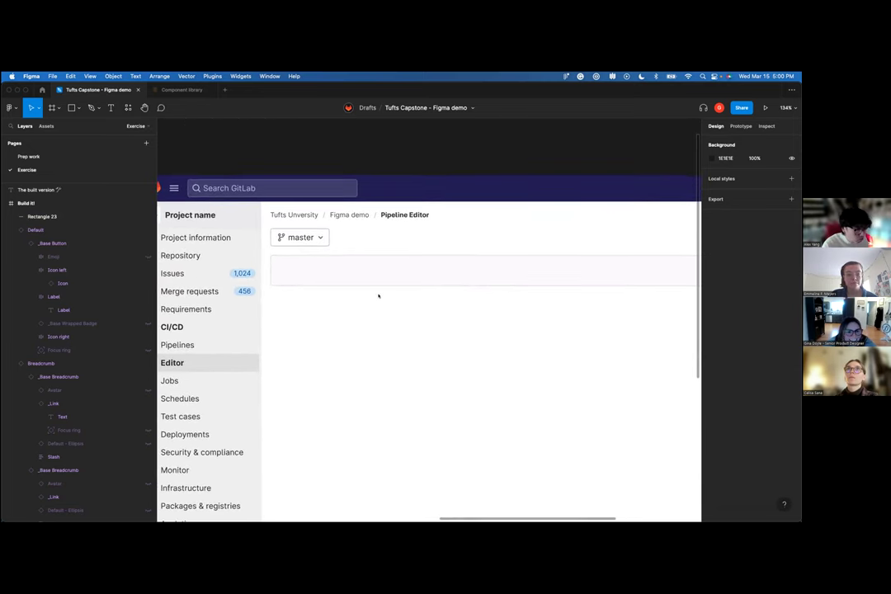
pyautogui.hscroll(-10, 322, 349)
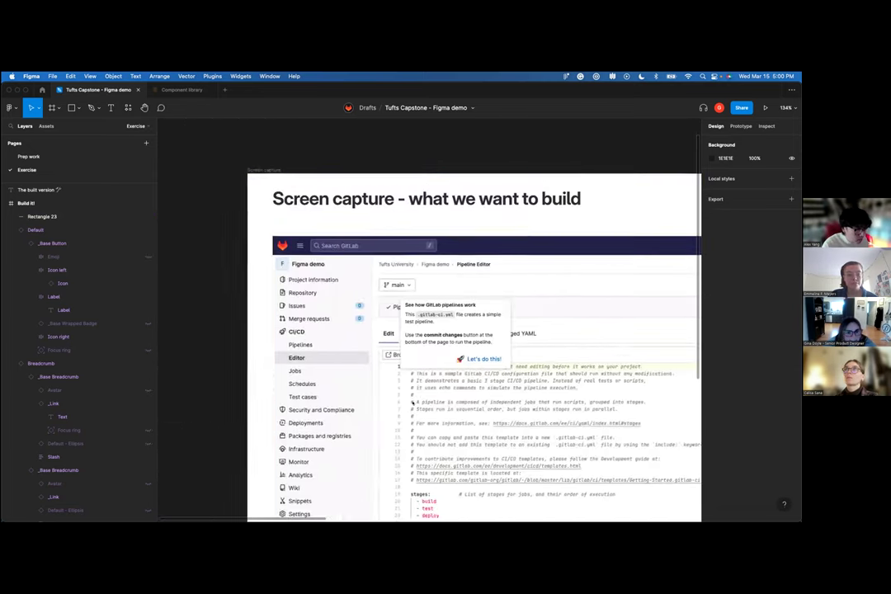
pyautogui.hscroll(10, 370, 302)
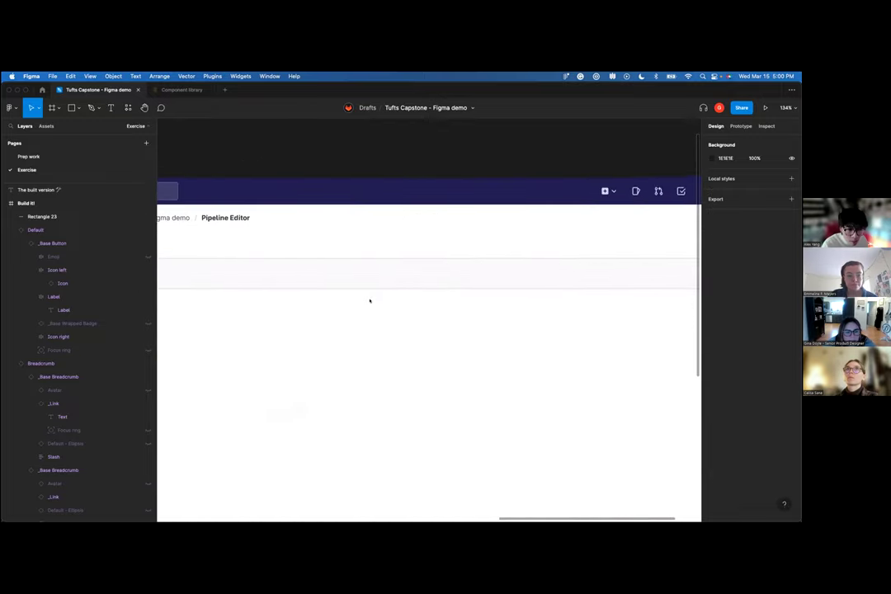
pyautogui.scroll(3, 519, 310)
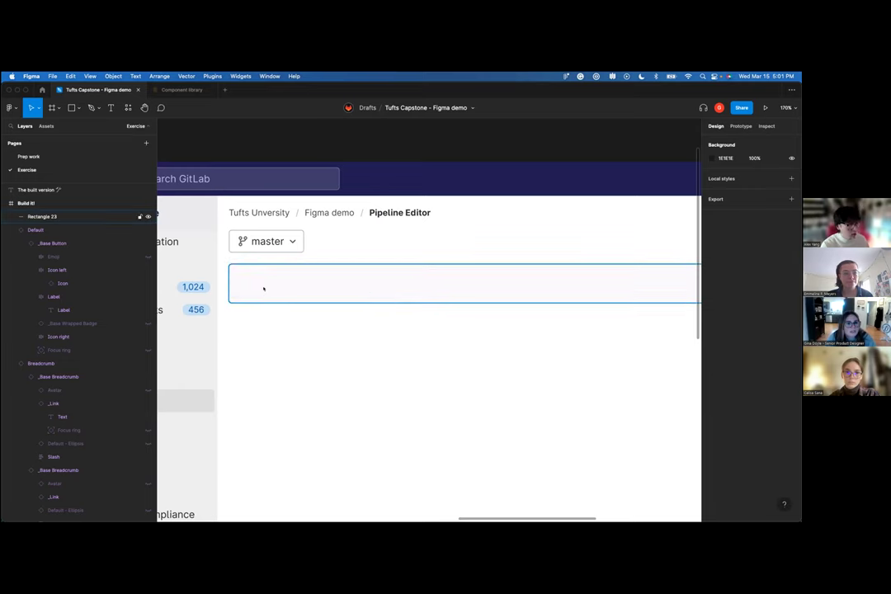
pyautogui.scroll(-5, 265, 289)
pyautogui.hscroll(-5, 263, 289)
pyautogui.scroll(5, 391, 310)
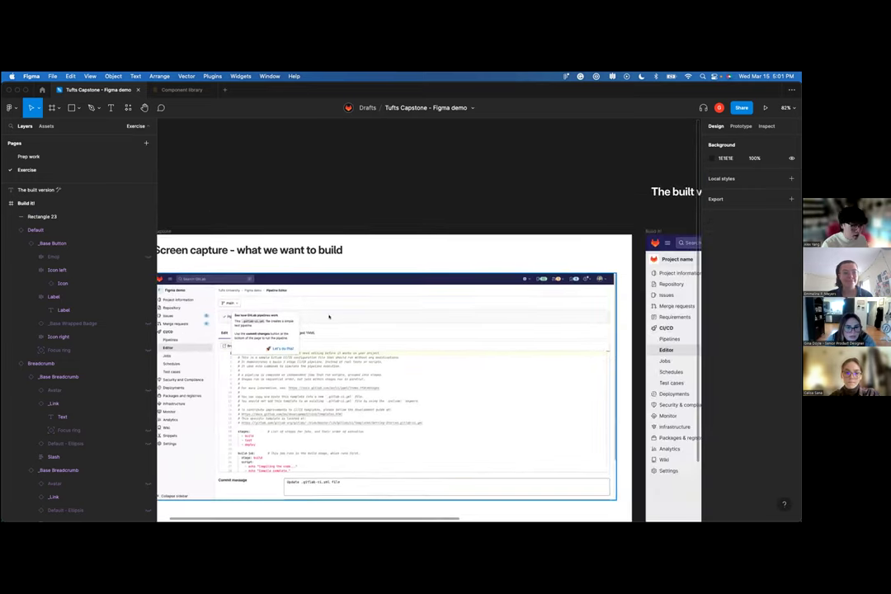
pyautogui.hscroll(10, 391, 302)
pyautogui.scroll(5, 250, 329)
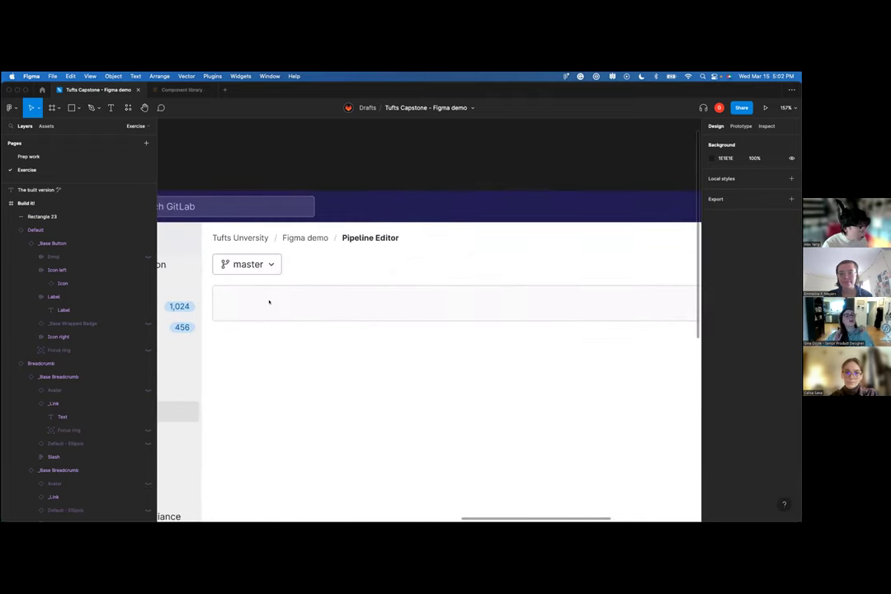
# - Search the library assets for "check" and place the plain 16 px check icon inside the start of the status bar
pyautogui.click(47, 126)
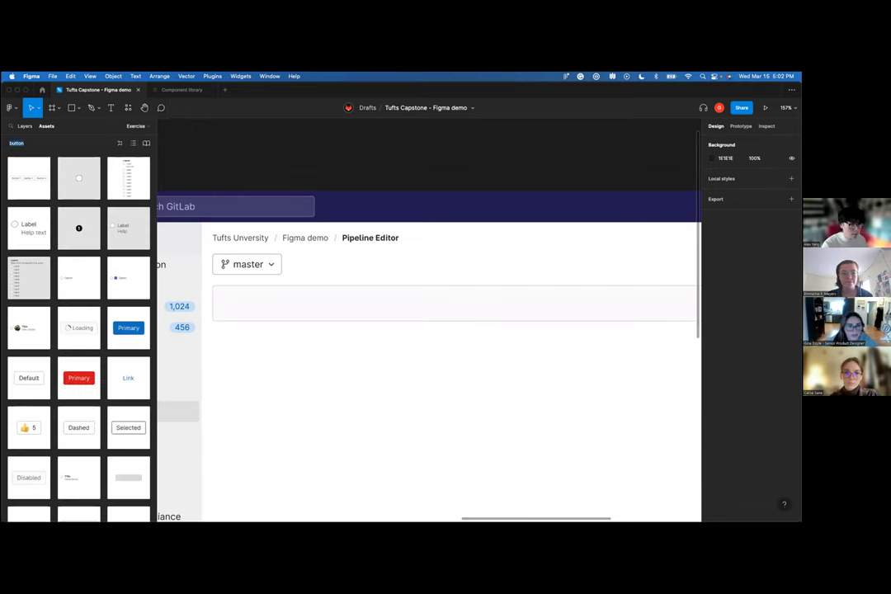
pyautogui.click(120, 143)
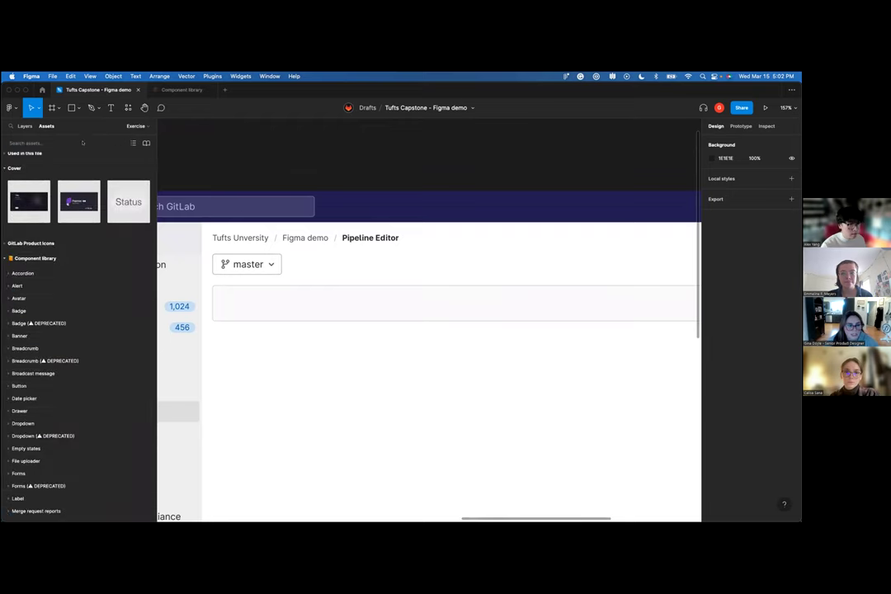
pyautogui.click(58, 168)
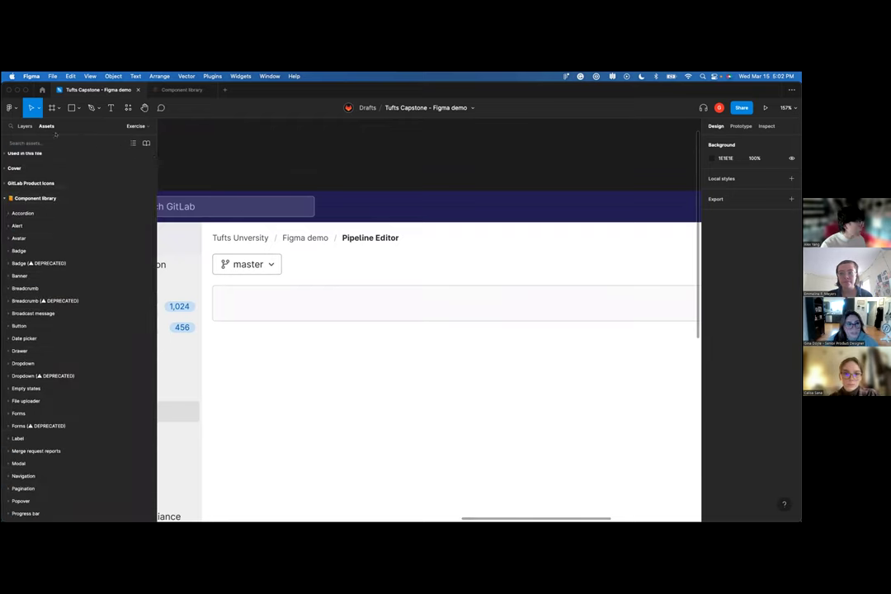
pyautogui.click(58, 142)
pyautogui.write('check')
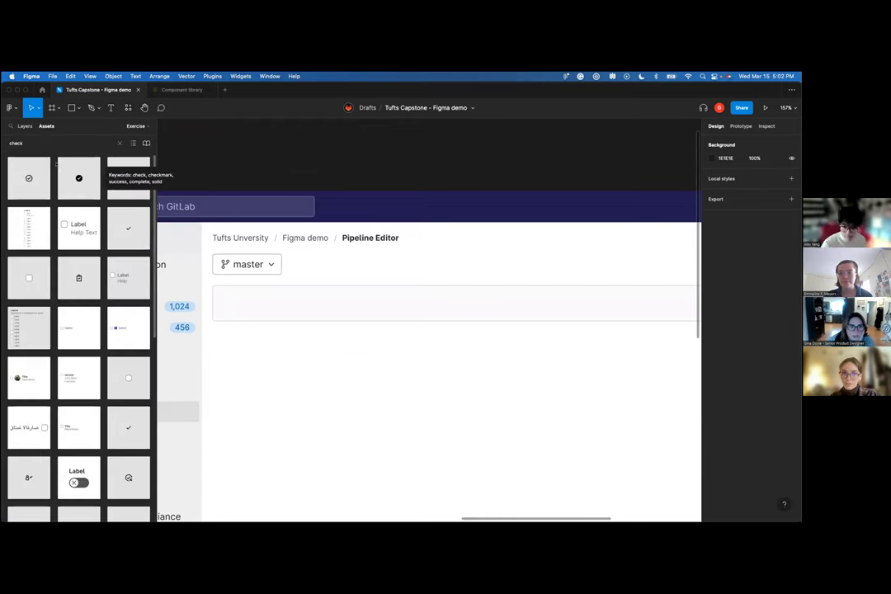
pyautogui.moveTo(128, 228); pyautogui.dragTo(233, 304)
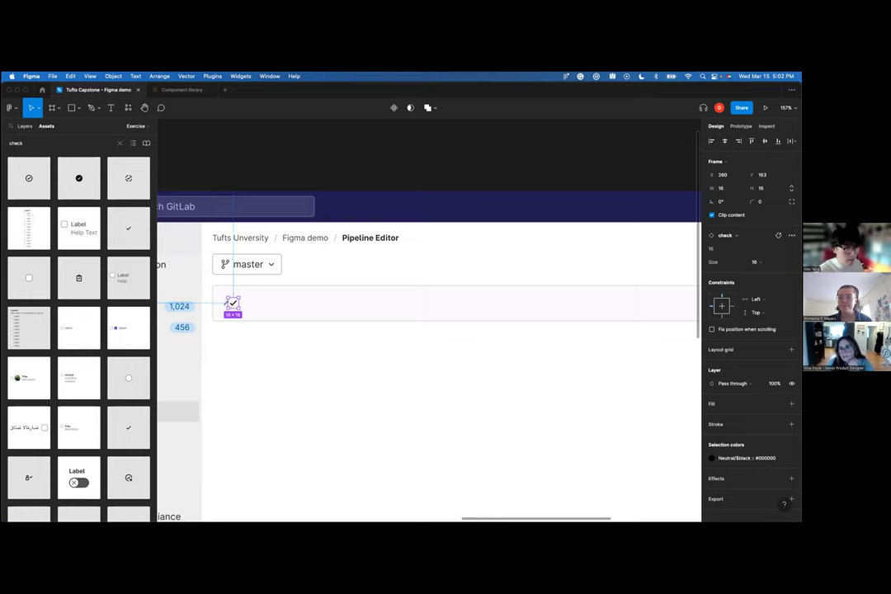